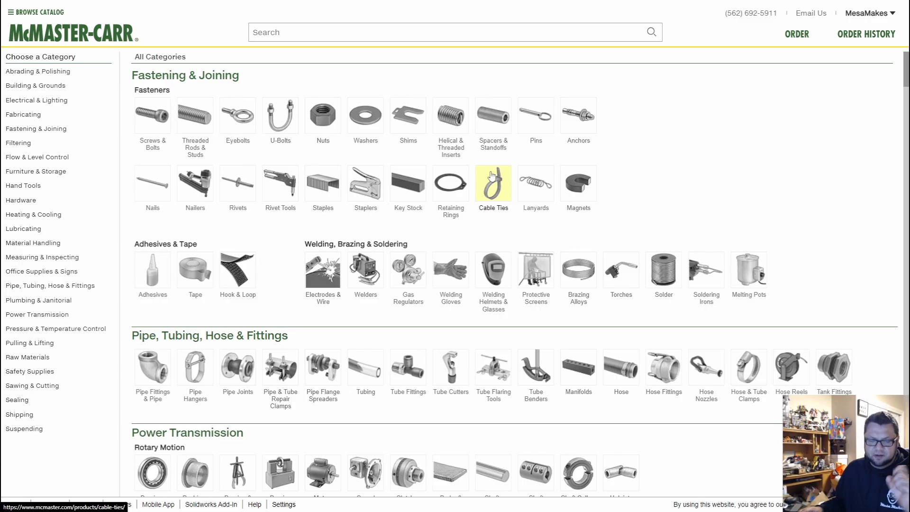
- Search the McMaster-Carr catalog for "lock" without accepting the suggested "lock washers" completion
click(368, 33)
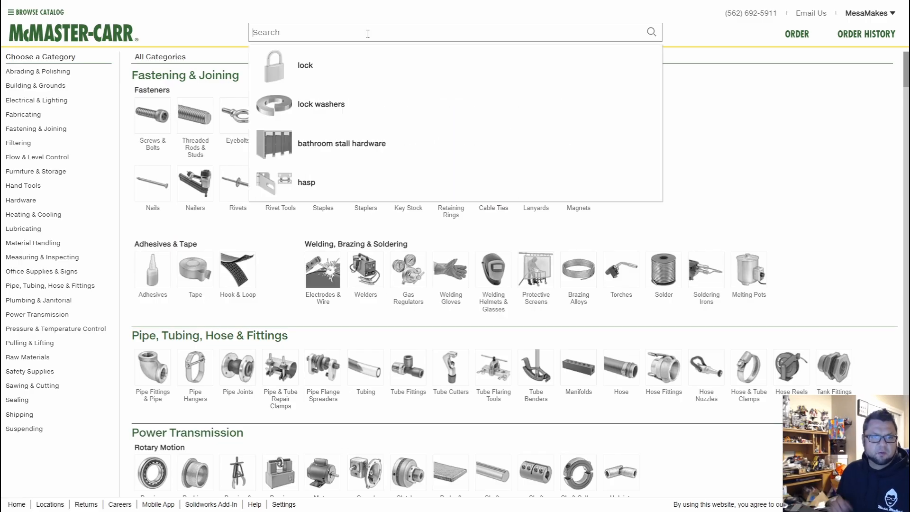
text(L)
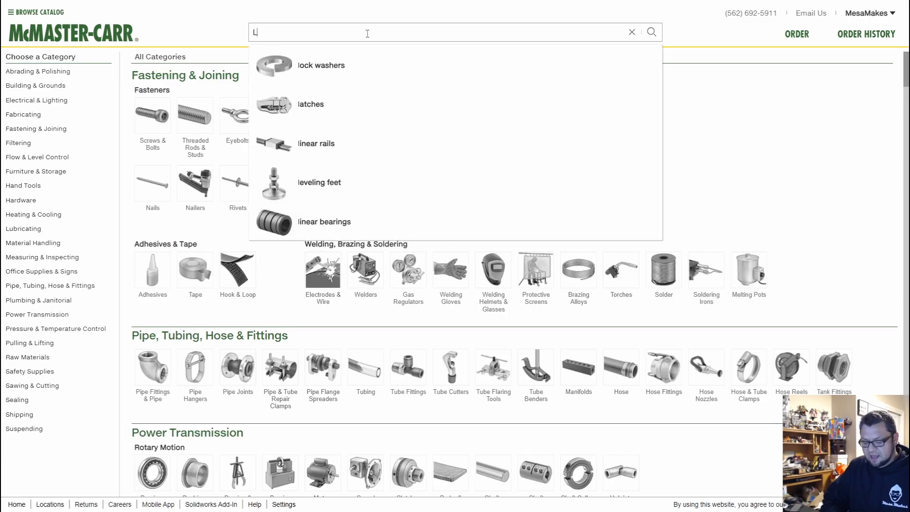
text(OCK)
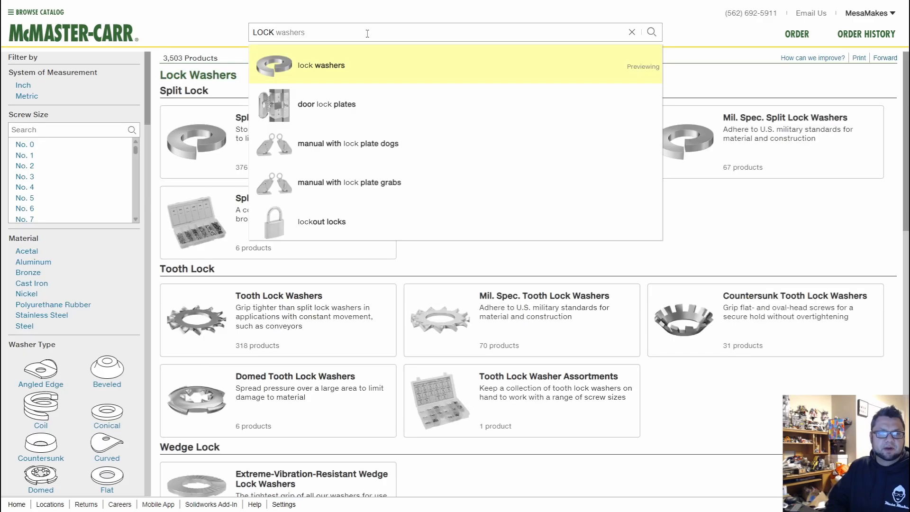
key(Return)
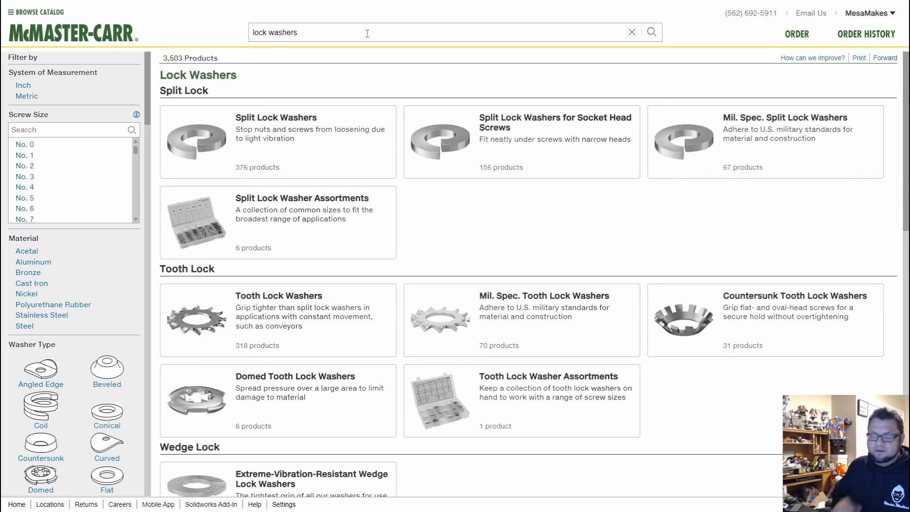
key(BackSpace)
key(BackSpace)
key(BackSpace)
key(BackSpace)
key(BackSpace)
key(BackSpace)
key(BackSpace)
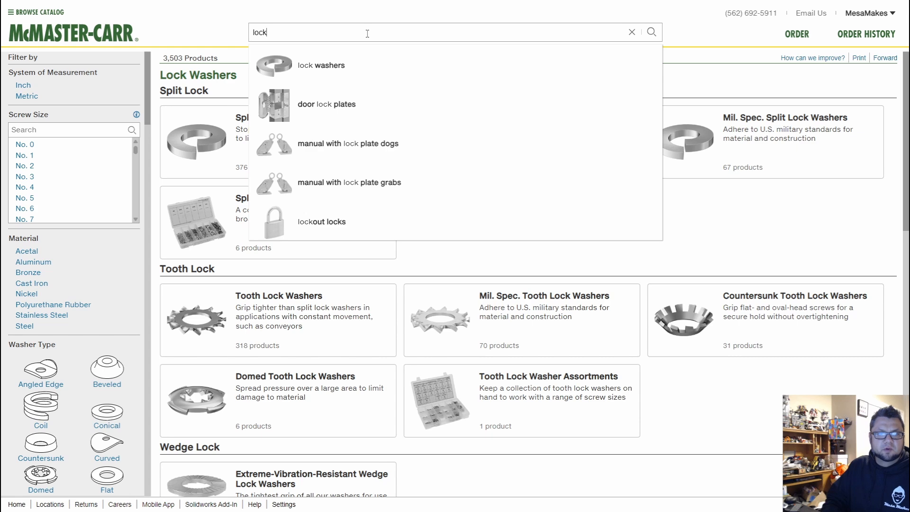
key(Return)
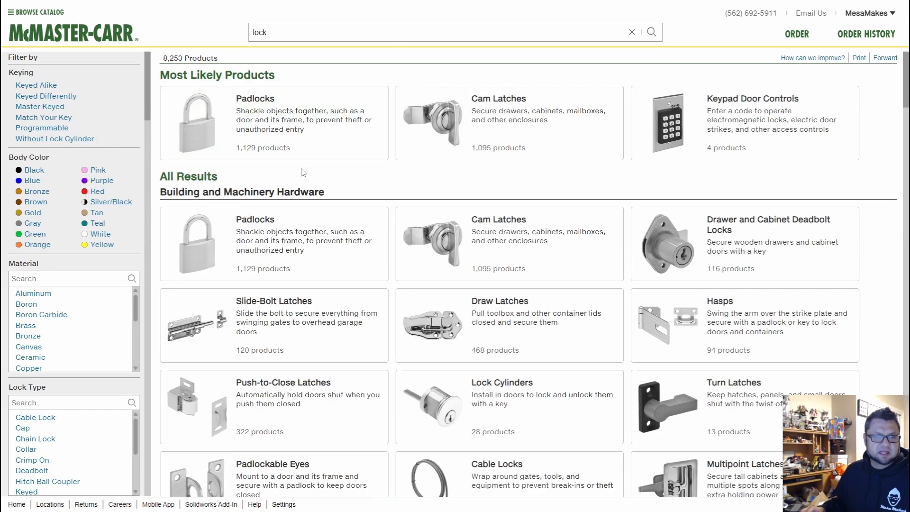
- Find Slide-Bolt Latches in the search results and open the Lift-and-Drop Barrel Slide-Bolt Latches product table
scroll(301, 220, down, 2)
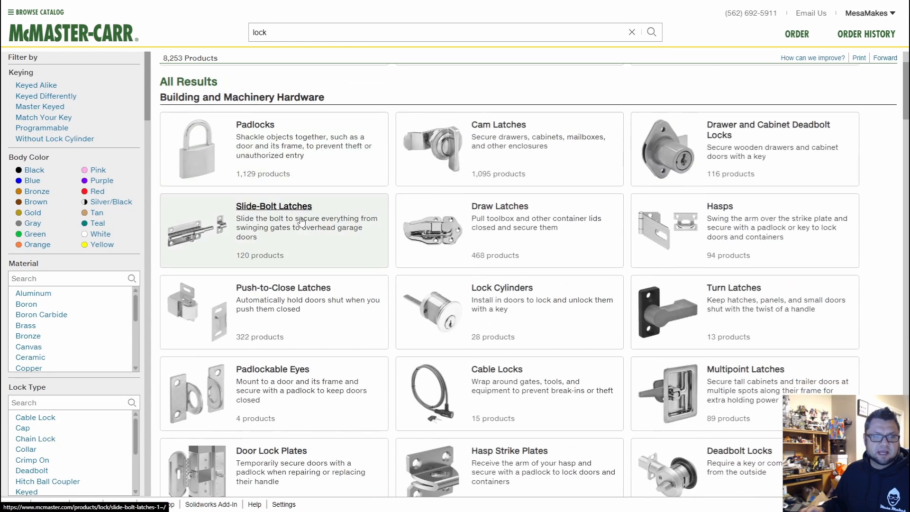
click(270, 218)
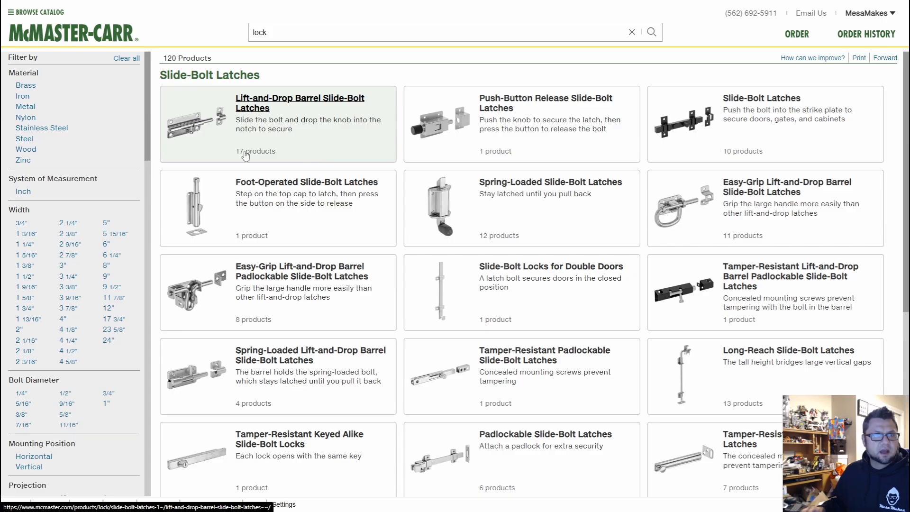
click(294, 110)
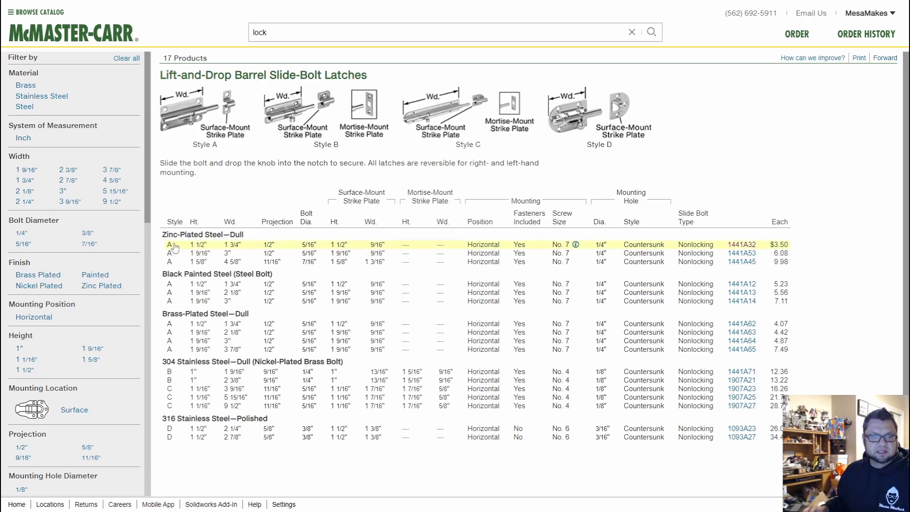
- Download the 3-D Solidworks model of the 1-3/4" wide zinc-plated steel latch, part 1441A32
click(751, 246)
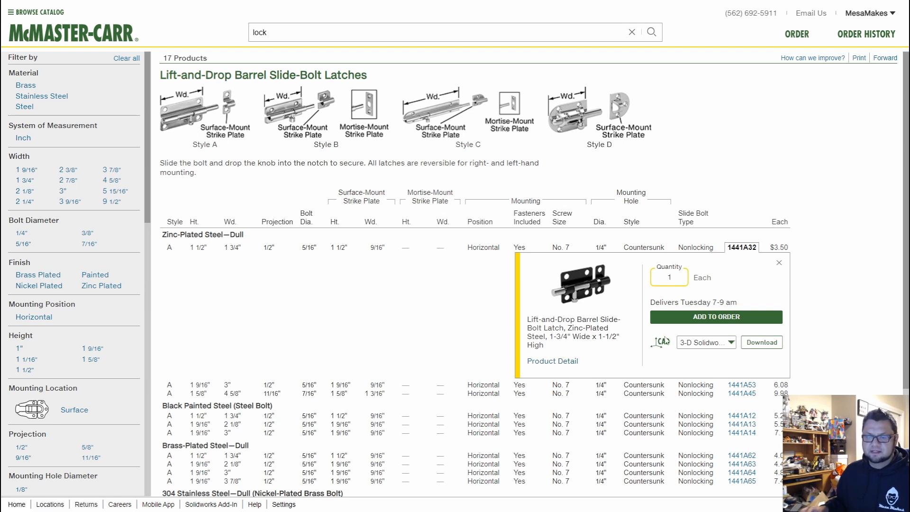
click(730, 343)
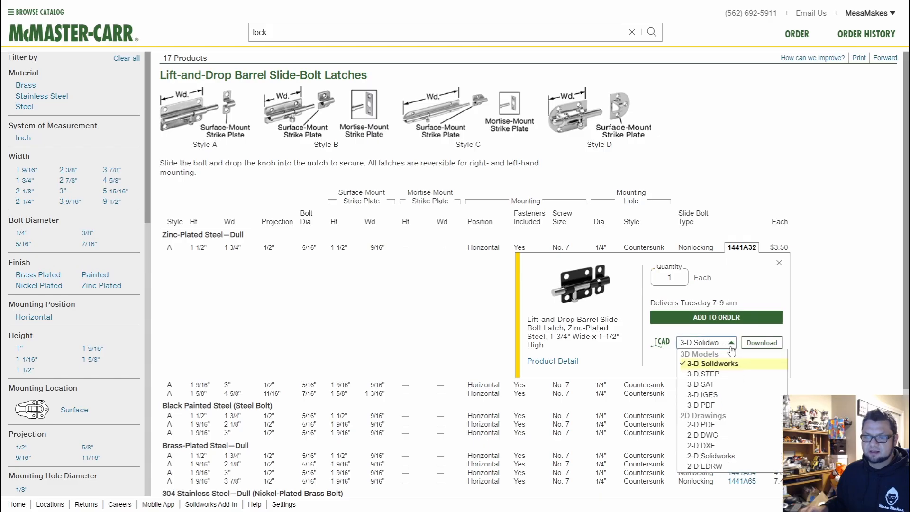
click(717, 368)
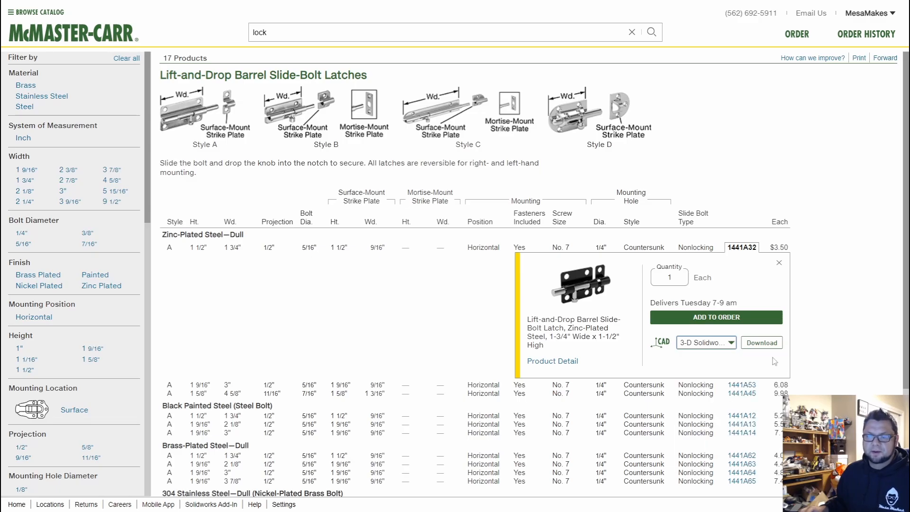
click(762, 343)
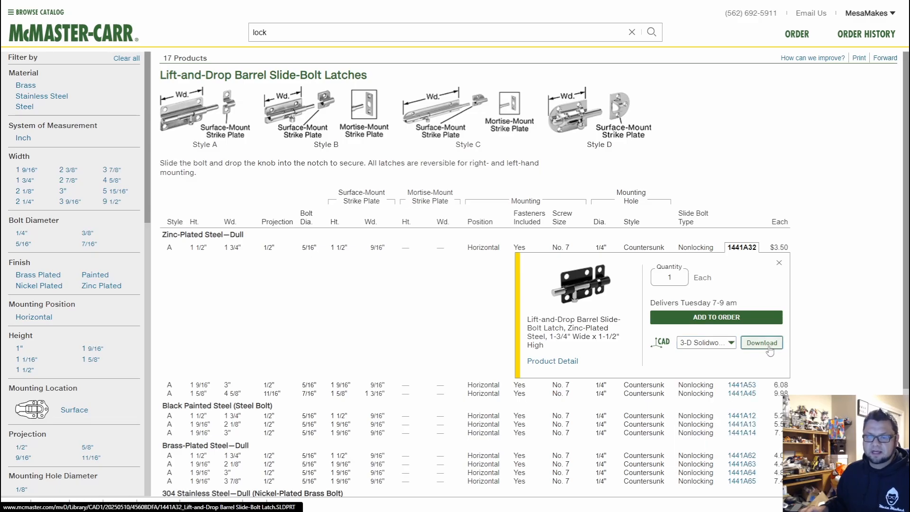
- Open the 1441A32 latch's product details and examine its images, dimensioned drawing and specifications
click(568, 361)
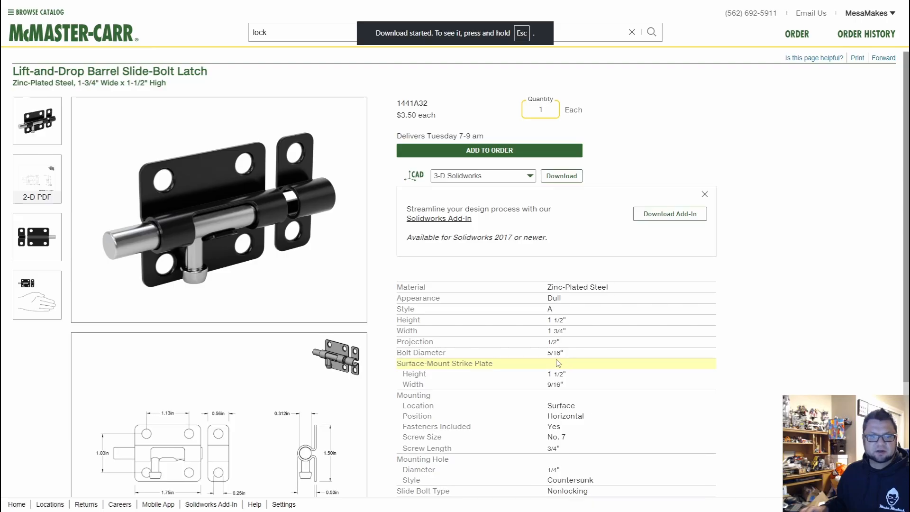
scroll(213, 242, down, 2)
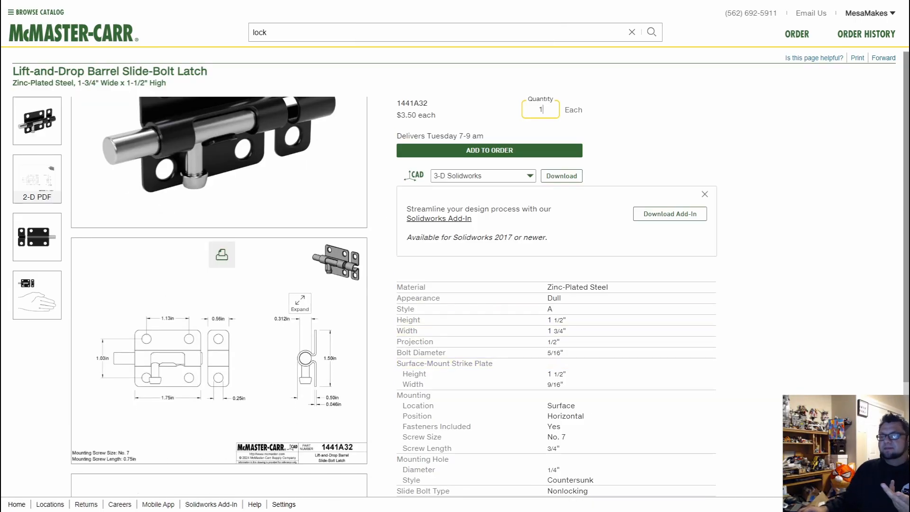
scroll(219, 209, up, 2)
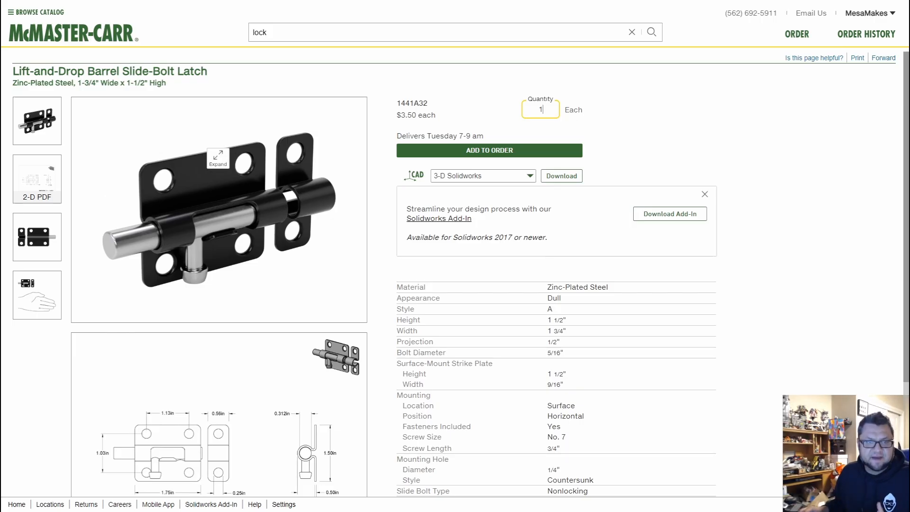
scroll(595, 406, down, 2)
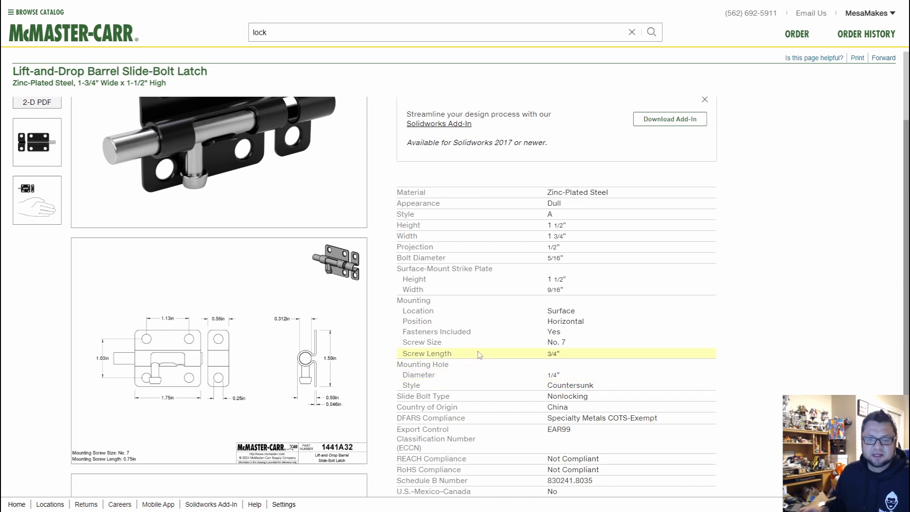
scroll(476, 377, up, 2)
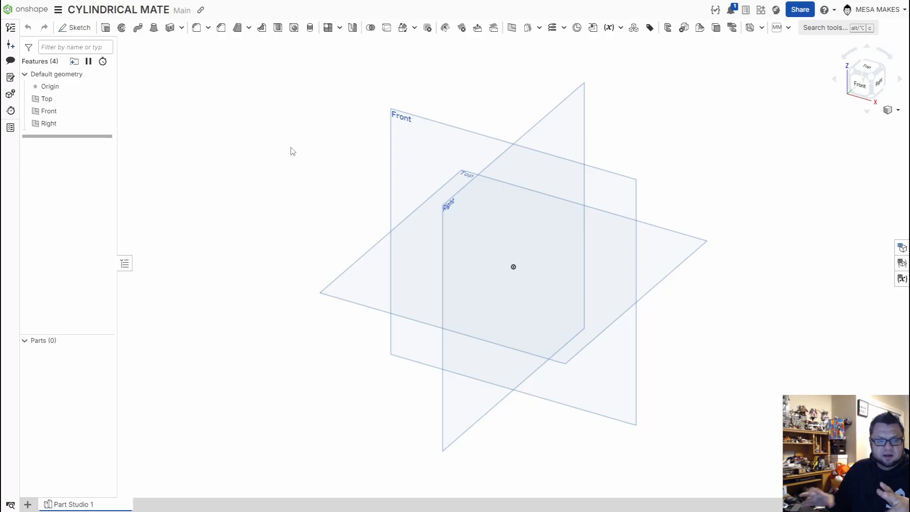
- In the Onshape document CYLINDRICAL MATE, import 1441A32_Lift-and-Drop Barrel Slide-Bolt Latch.SLDPRT with its appearances and check the import's status
click(28, 505)
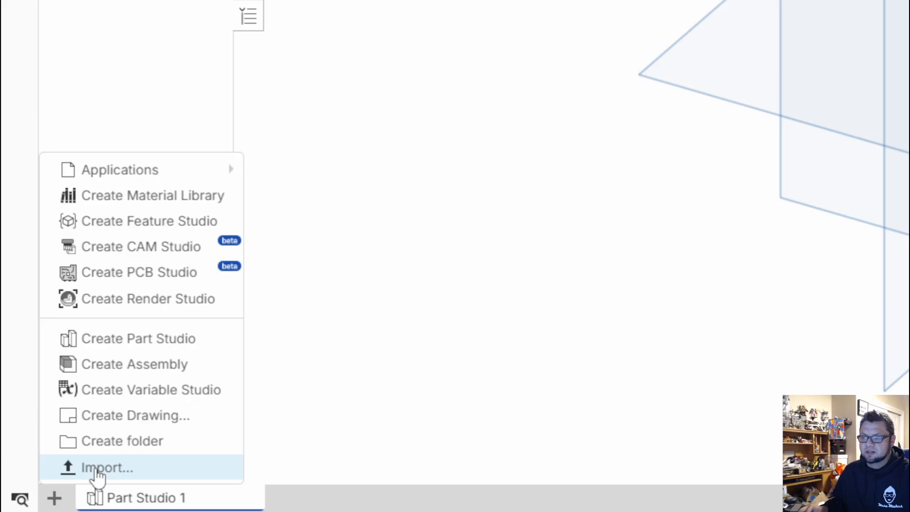
click(97, 470)
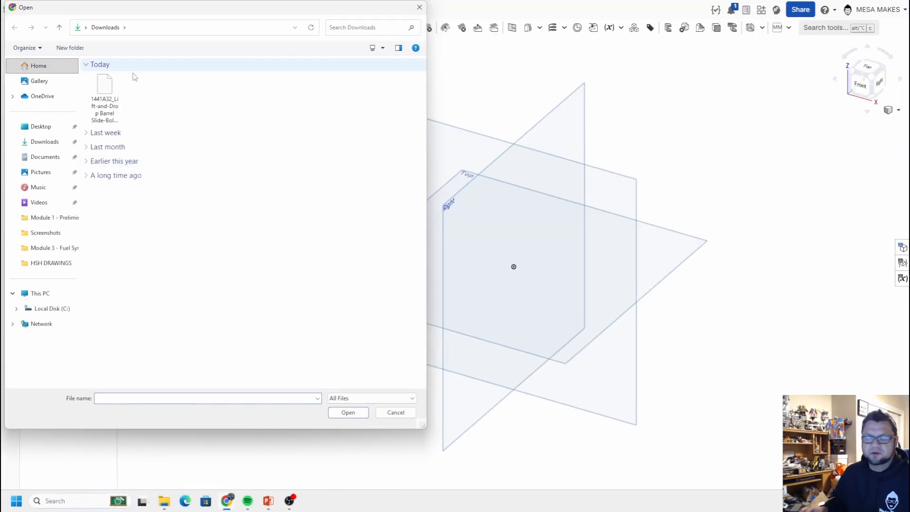
click(109, 89)
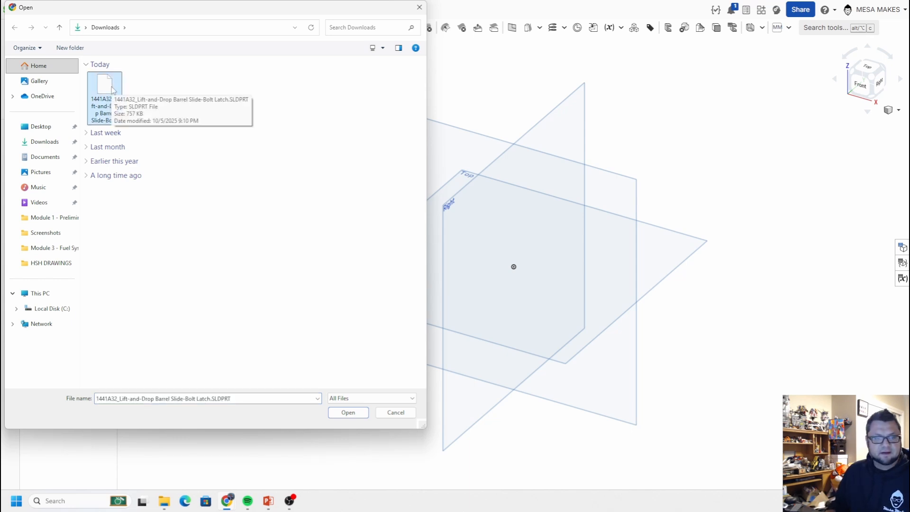
double_click(112, 90)
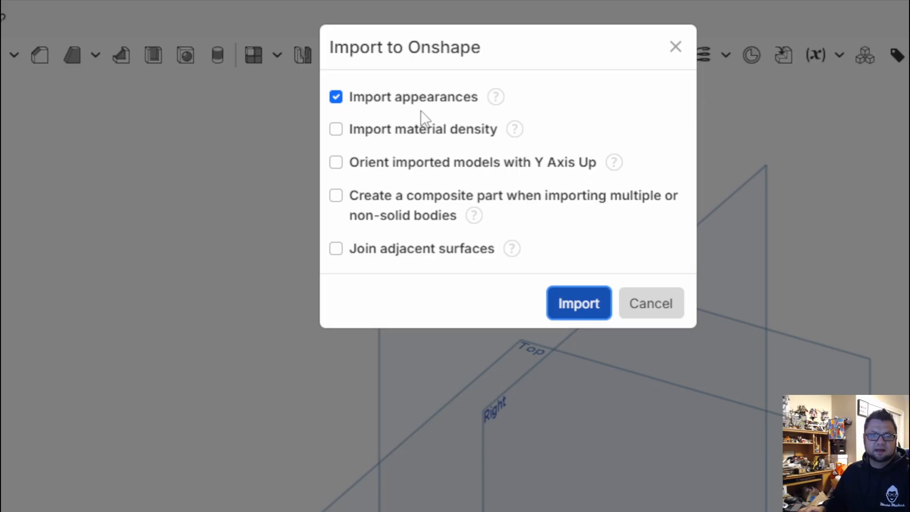
click(584, 309)
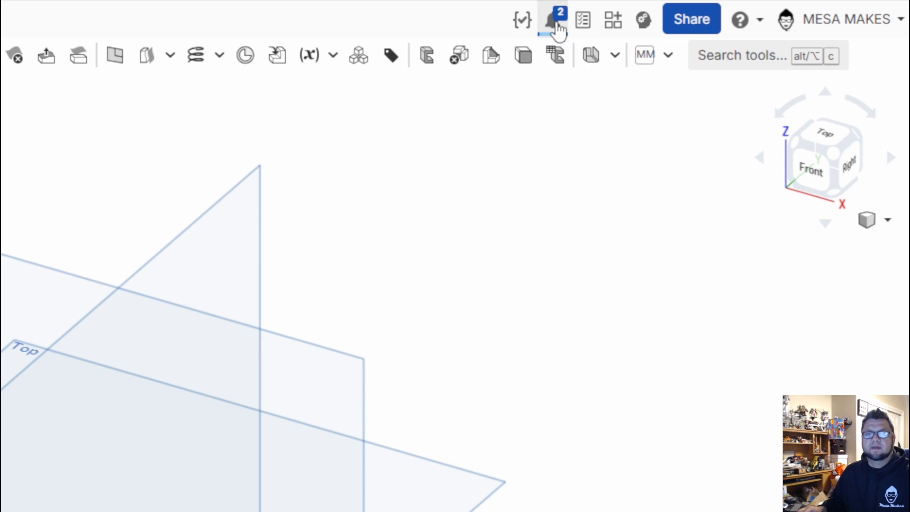
click(558, 29)
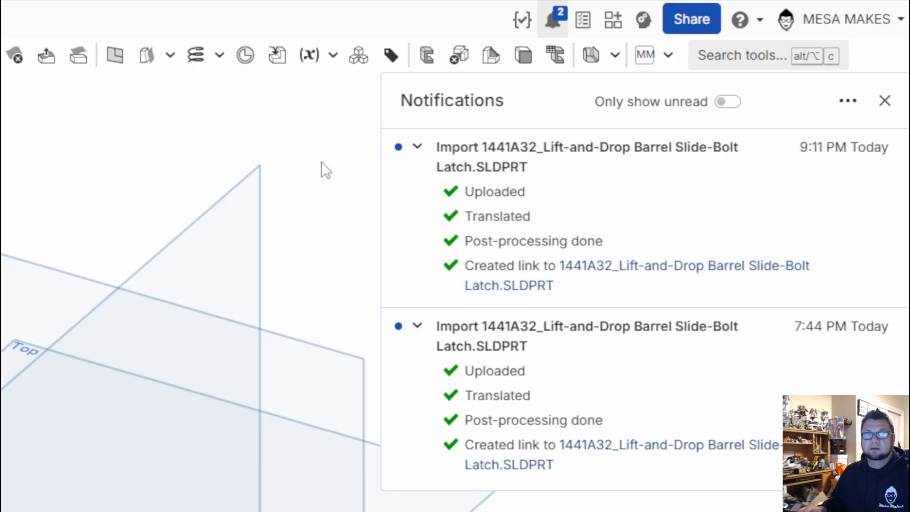
click(341, 155)
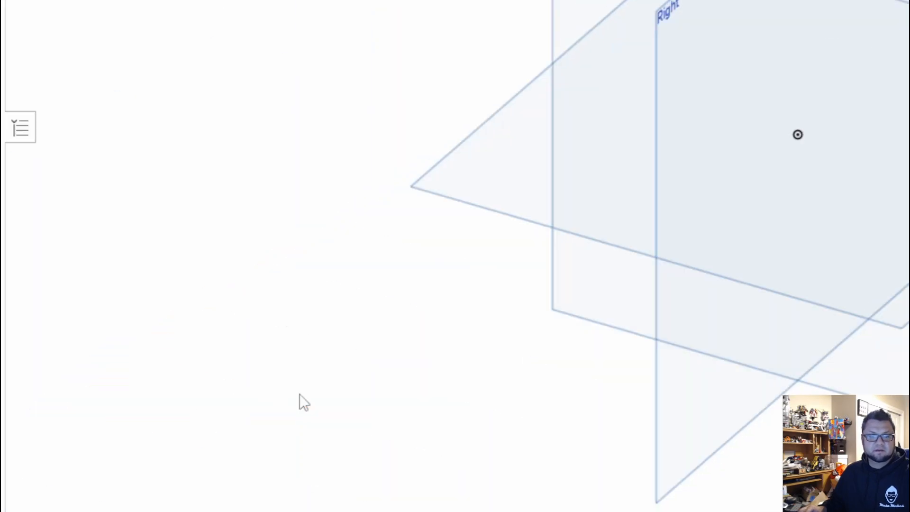
- Open the imported latch's Part Studio and inspect the model from another angle
mouse_move(459, 501)
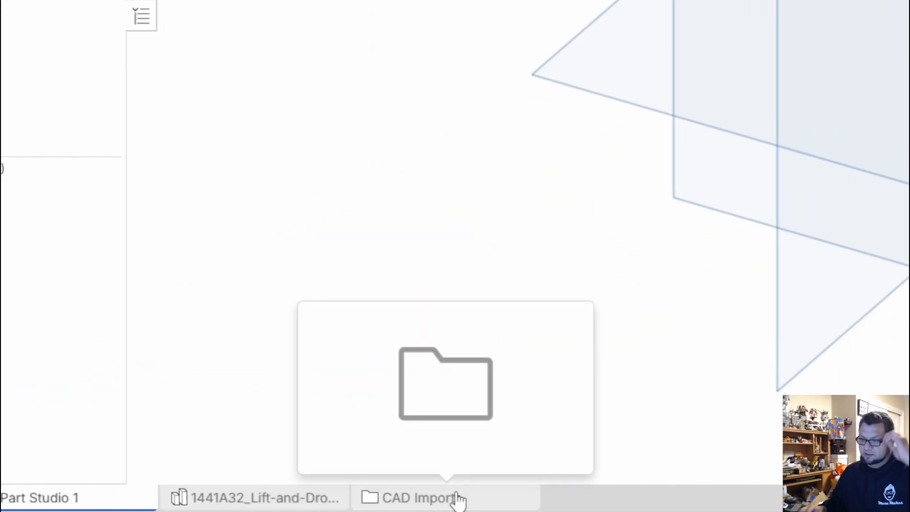
mouse_move(299, 502)
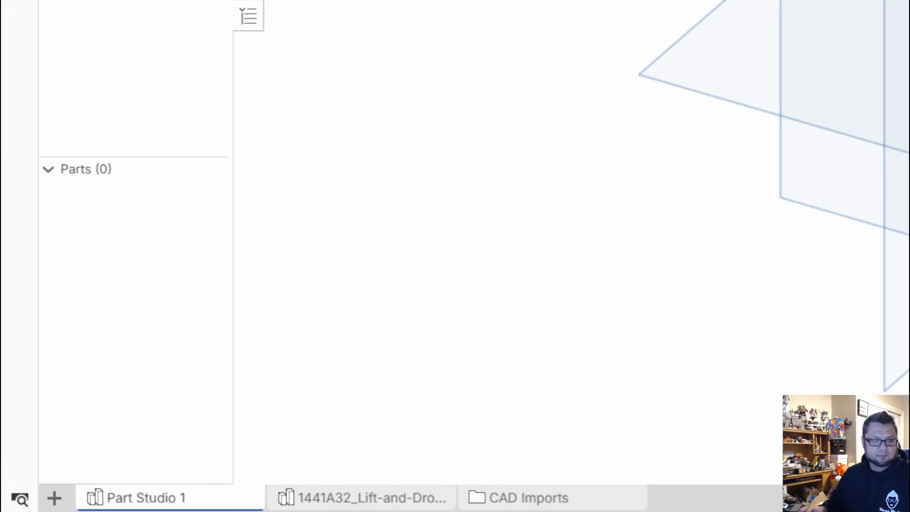
click(333, 504)
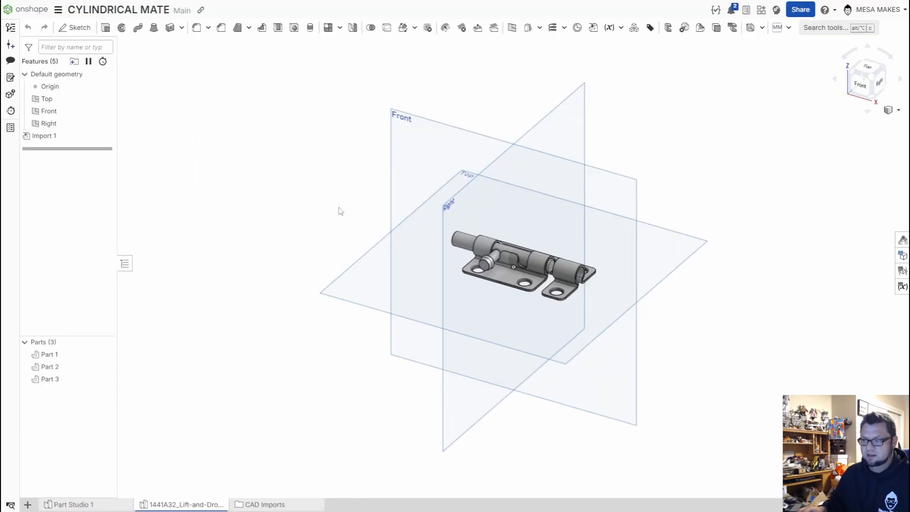
right_drag(321, 192, 292, 186)
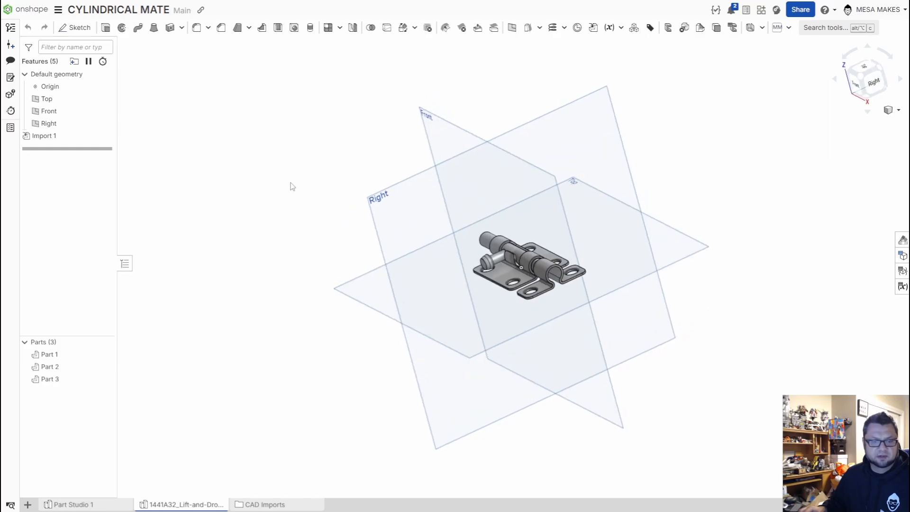
- View the original SOLIDWORKS part file stored in the CAD Imports folder, then leave the folder
click(269, 504)
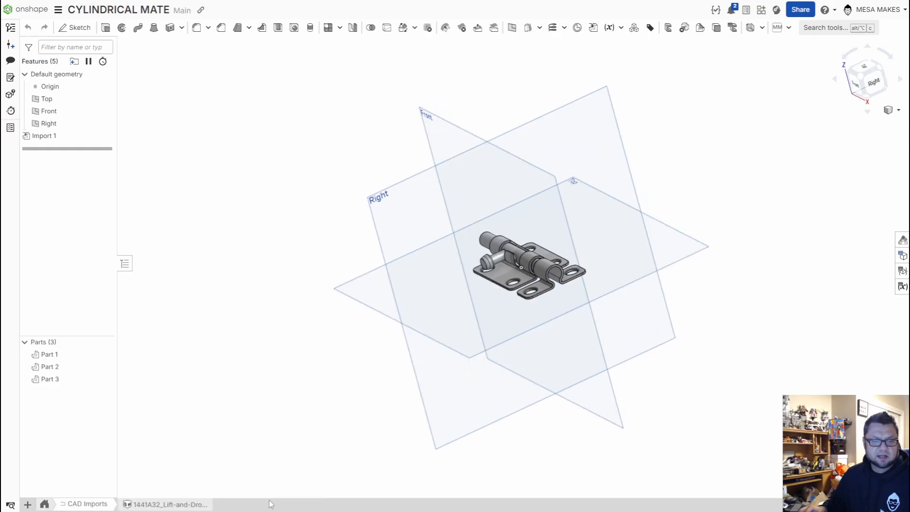
click(171, 504)
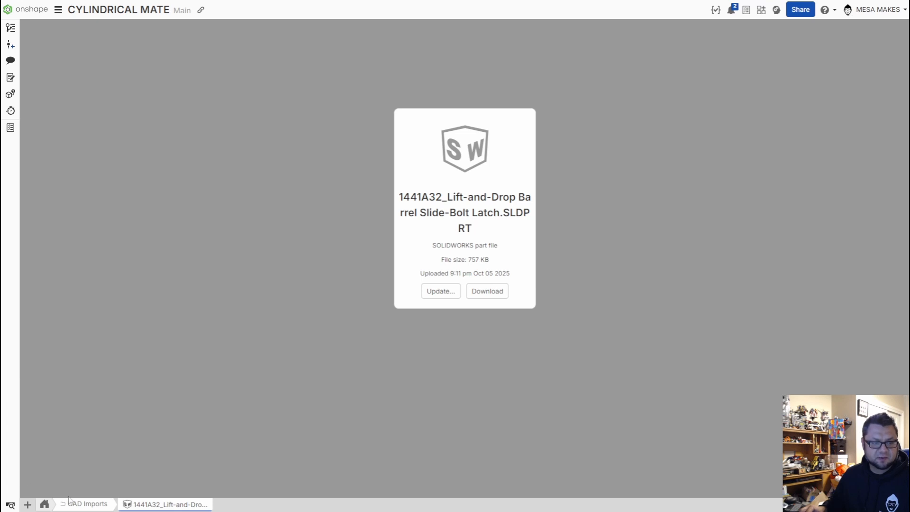
click(43, 504)
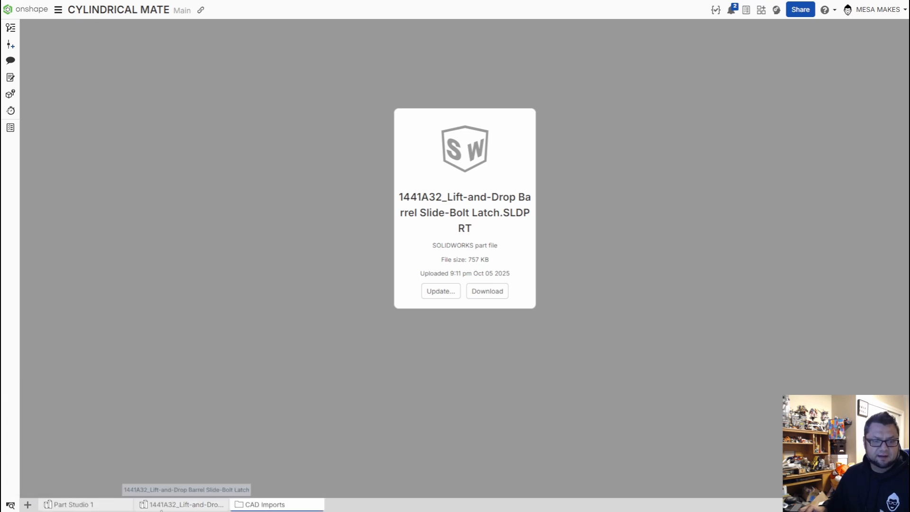
- Return to the imported latch's Part Studio and create a new assembly in the document
click(162, 506)
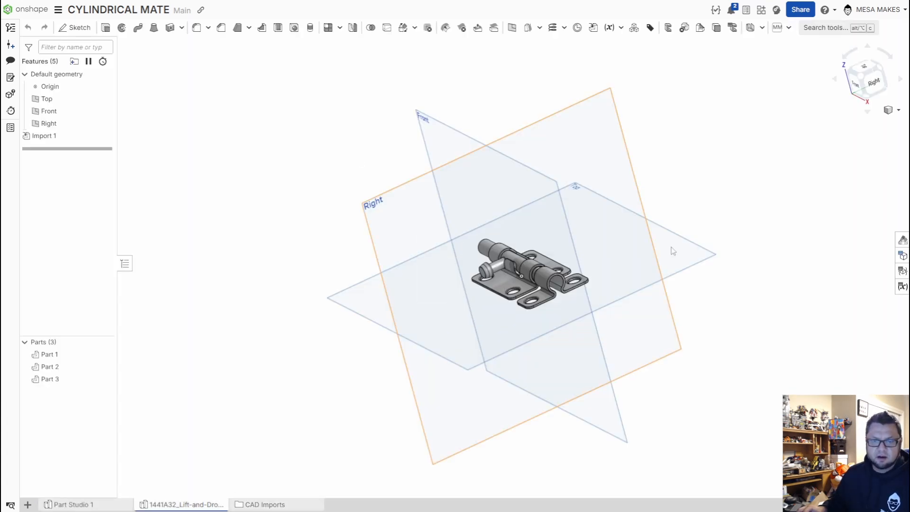
click(27, 505)
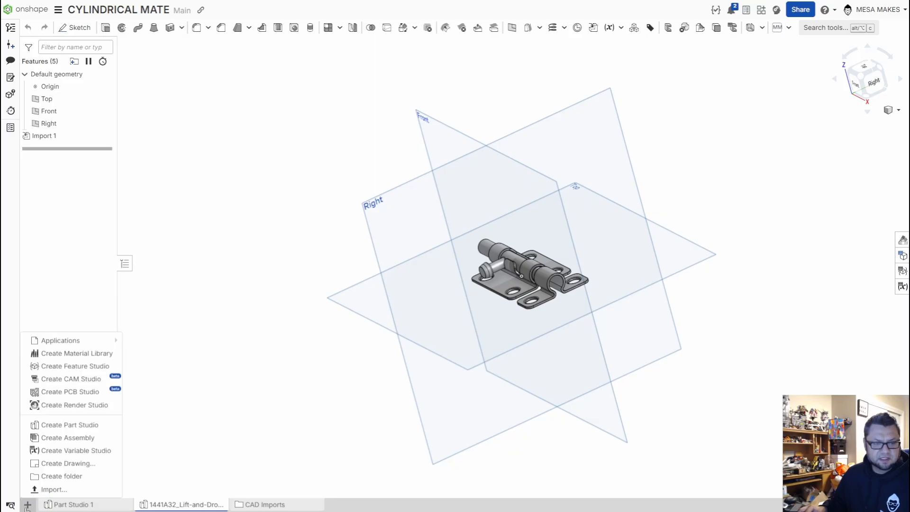
click(80, 438)
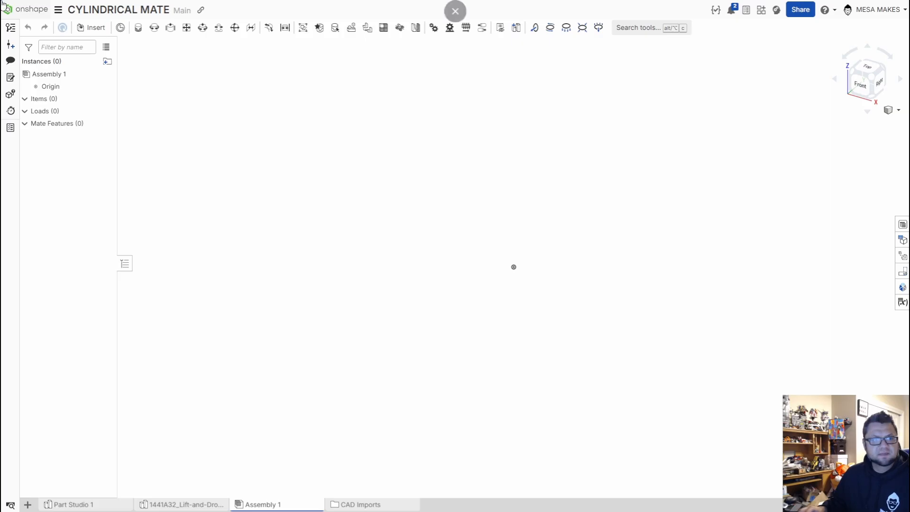
- Insert all three parts of the 1441A32_Lift-and-Drop Barrel Slide-Bolt Latch Part Studio into the assembly
click(89, 28)
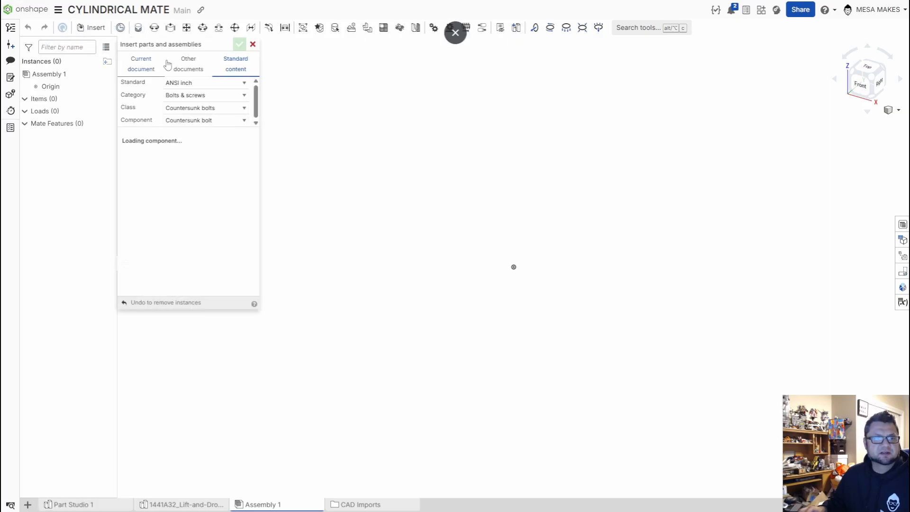
click(142, 63)
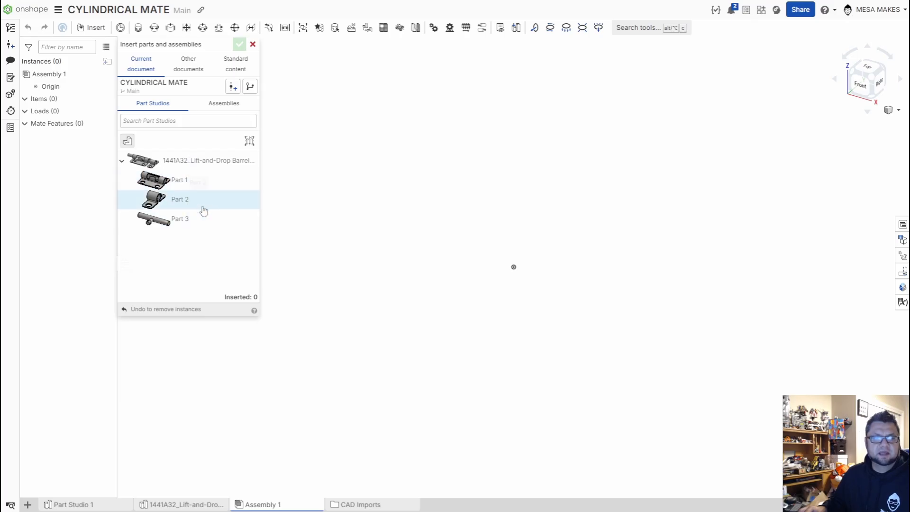
click(198, 164)
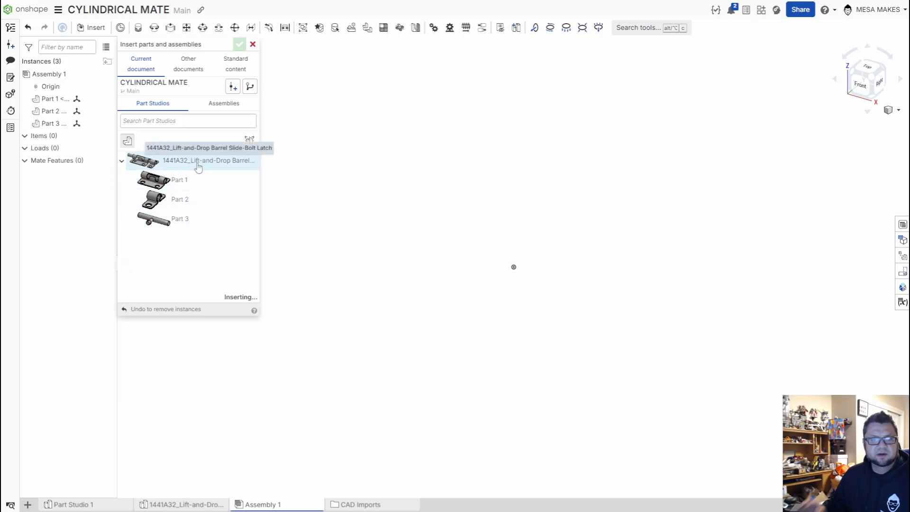
click(239, 45)
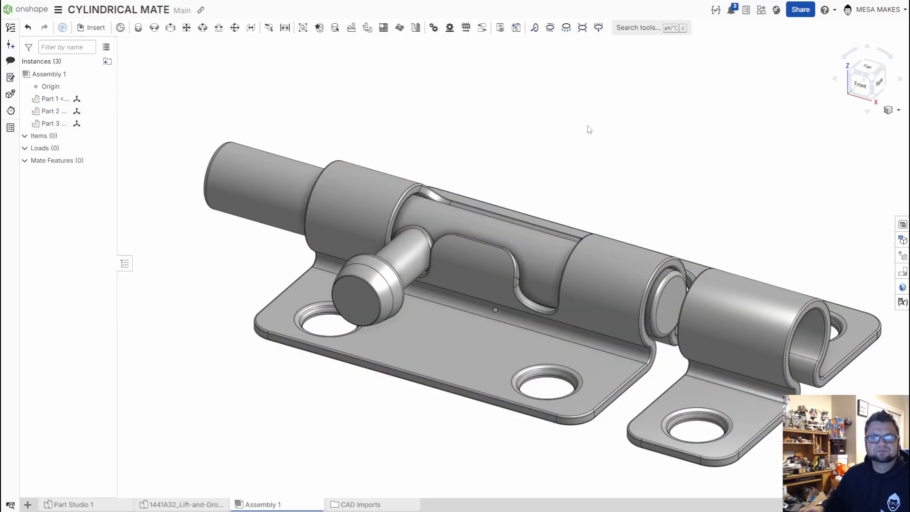
- Fix the latch's large four-hole base plate, Part 1, in place in the assembly
scroll(577, 135, down, 5)
right_drag(575, 136, 575, 169)
right_drag(578, 160, 577, 152)
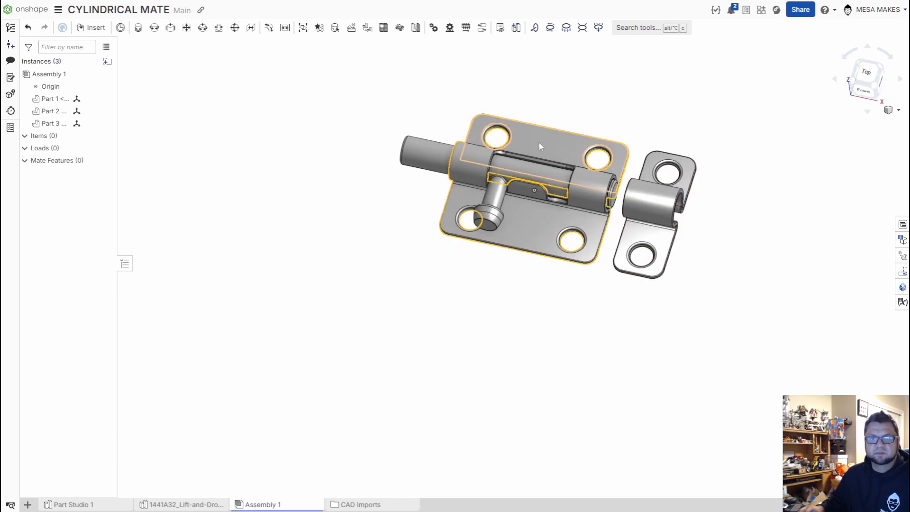
right_drag(728, 217, 610, 184)
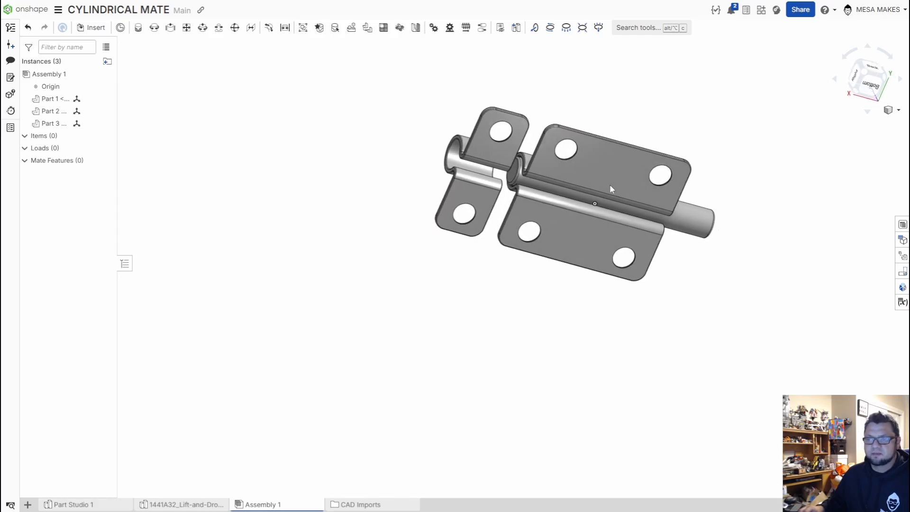
right_click(602, 173)
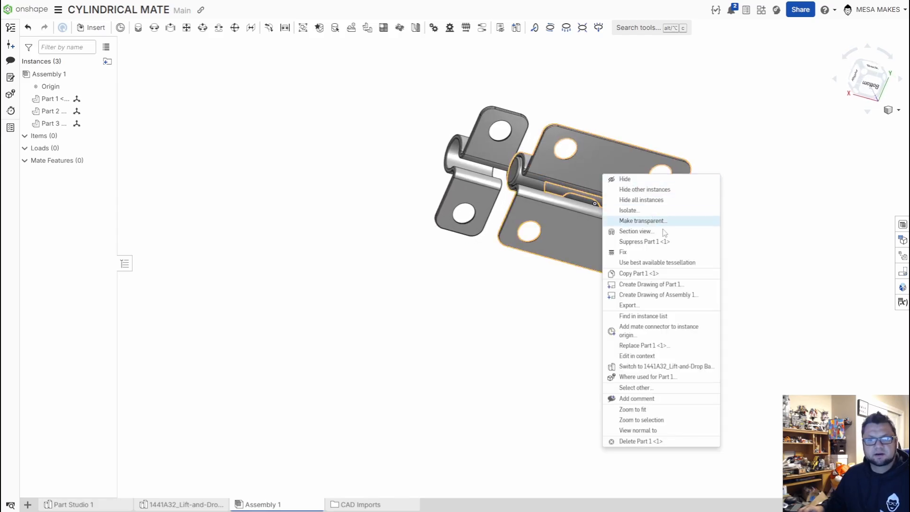
click(638, 252)
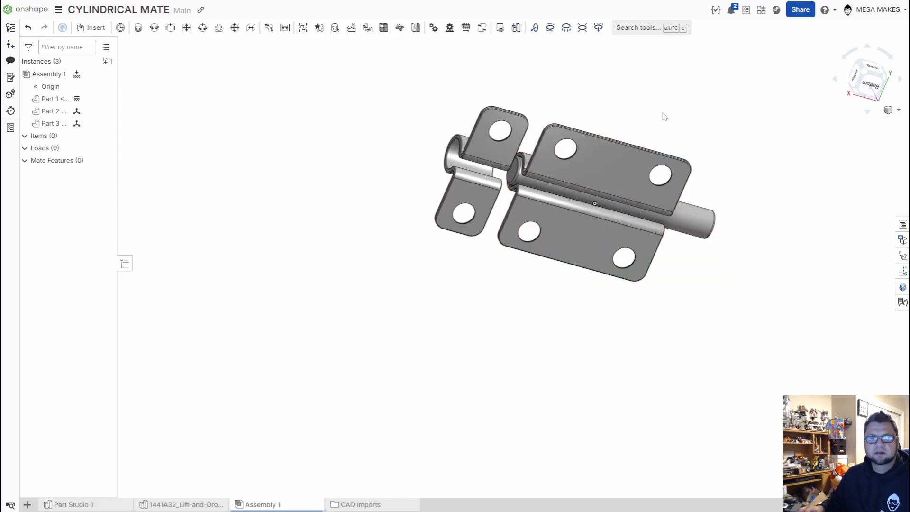
- Move the two-hole keeper and the sliding bolt away from the fixed base plate, and undo both moves
key(n)
key(p)
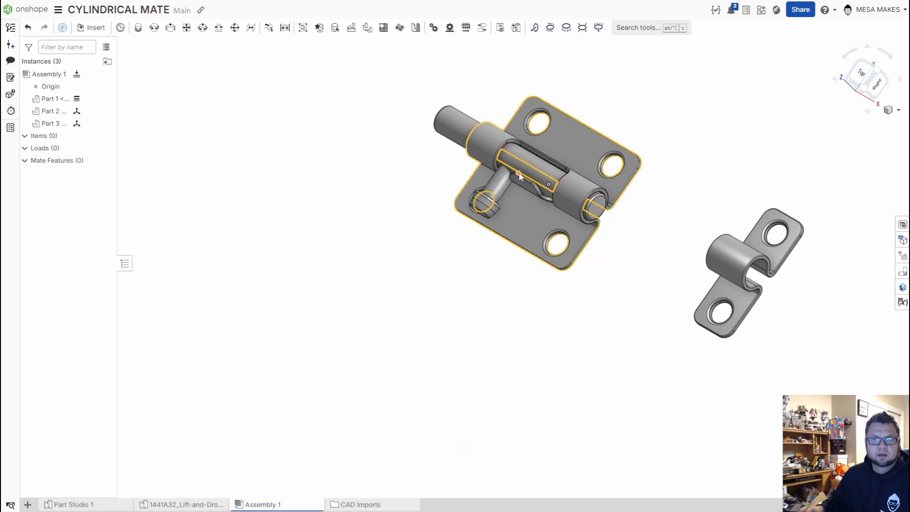
drag(526, 166, 275, 84)
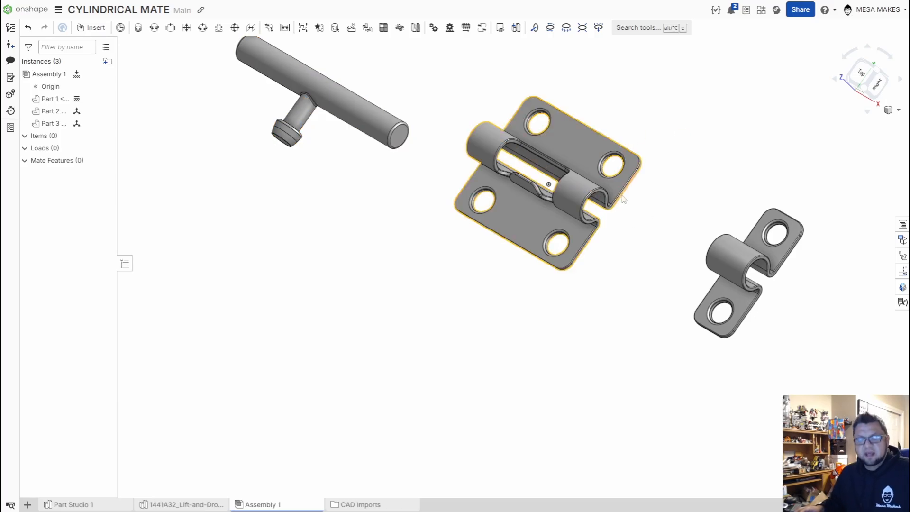
key(ctrl+z)
key(ctrl+z)
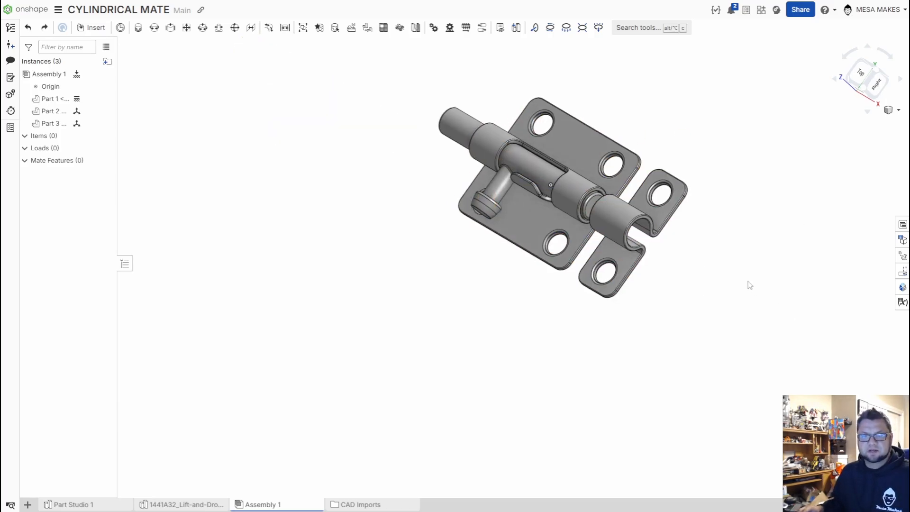
- Fix the two-hole keeper, Part 2, in place in the assembly, leaving the bolt free to move
right_drag(750, 285, 562, 218)
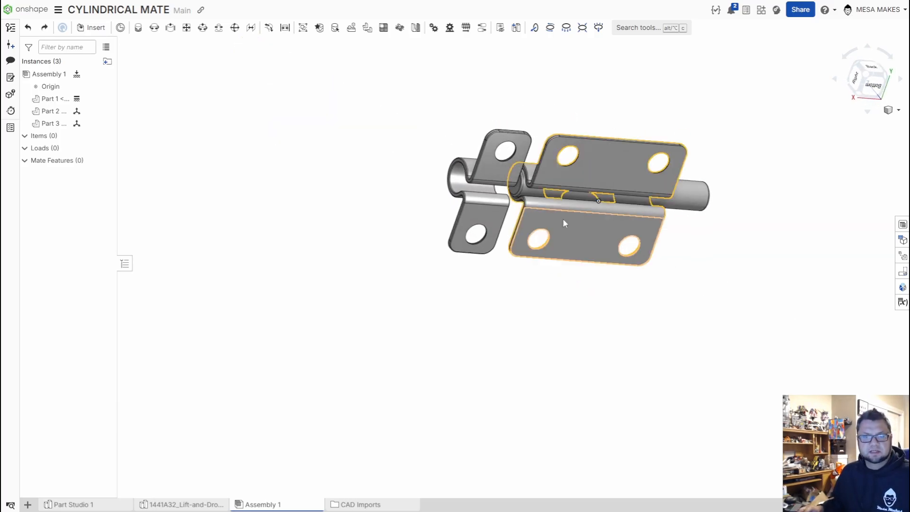
right_click(486, 168)
click(507, 246)
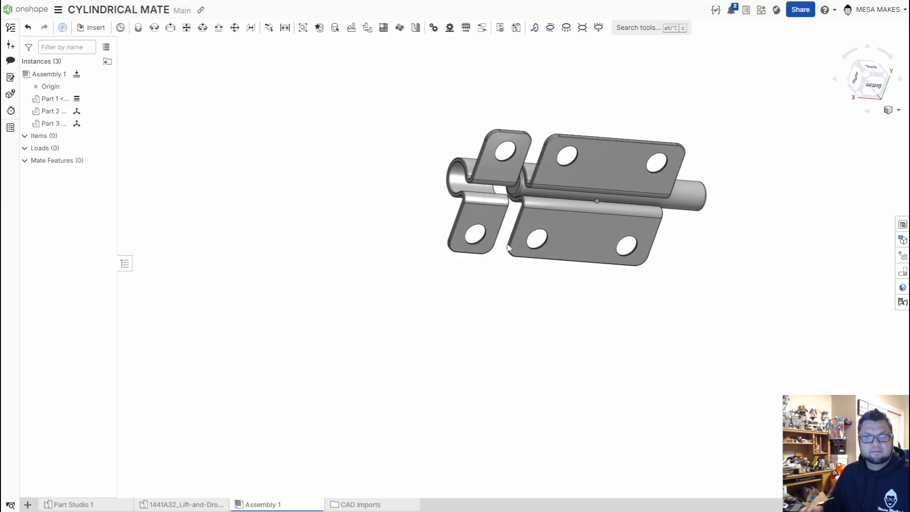
right_drag(386, 178, 676, 254)
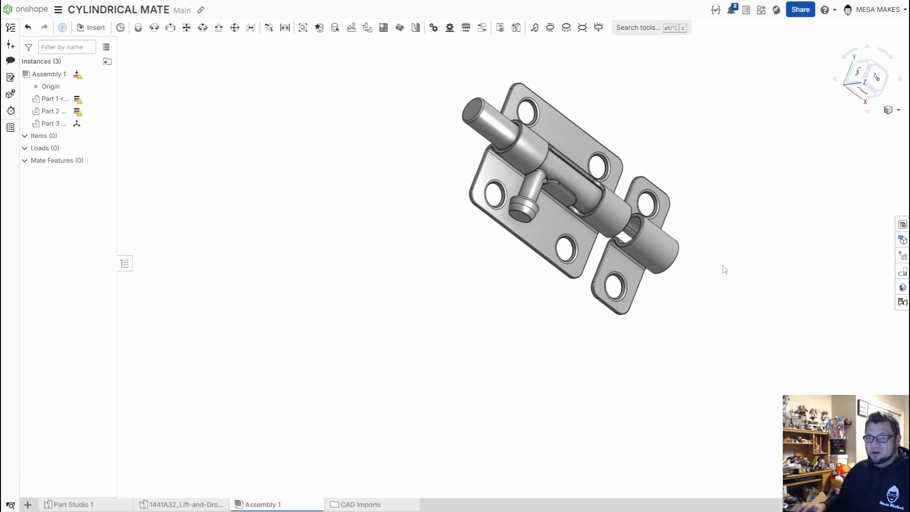
right_click(514, 297)
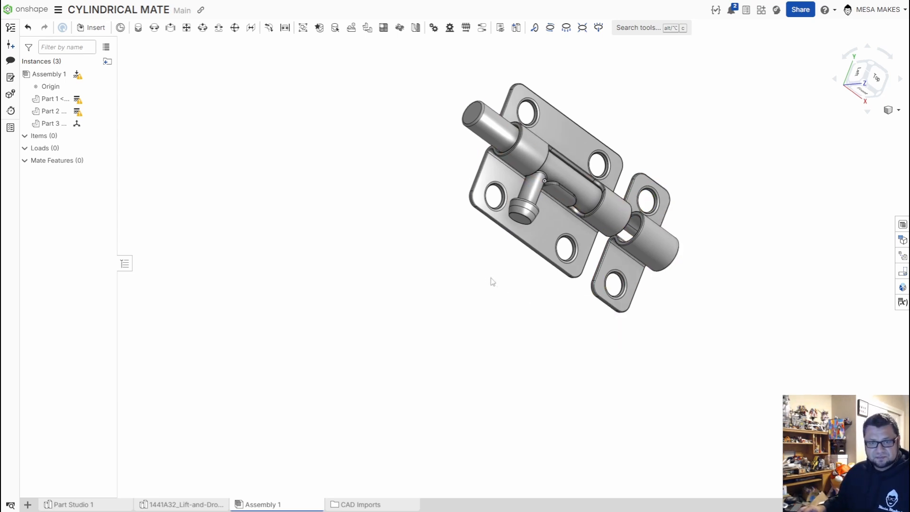
right_drag(493, 281, 511, 195)
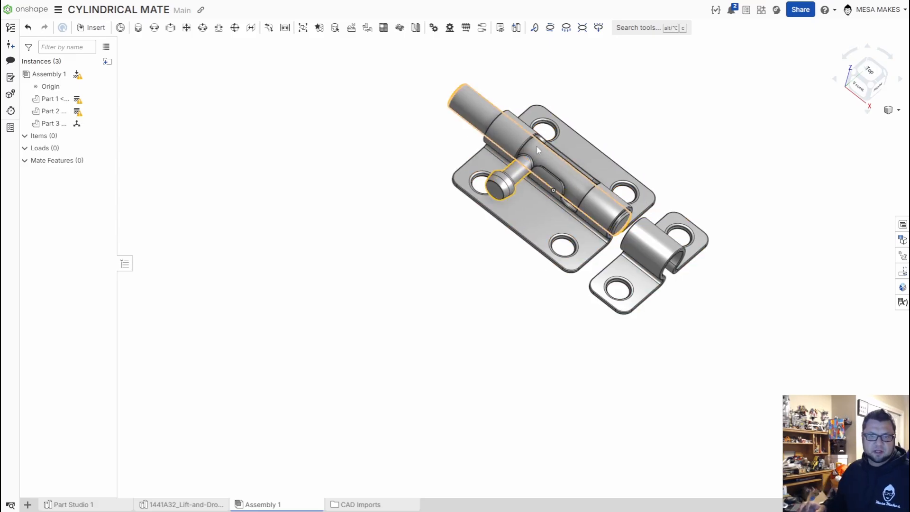
scroll(494, 194, down, 3)
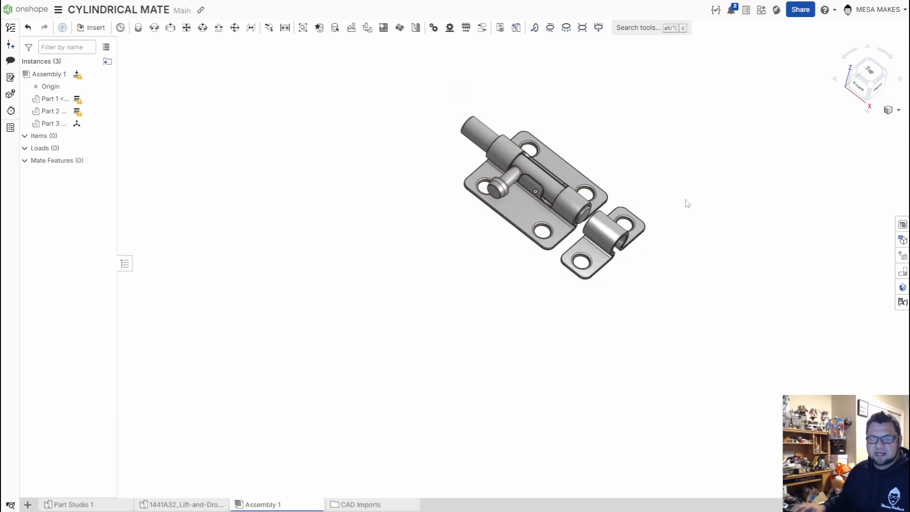
- Create a new Part Studio in context of the assembly, using the assembly origin as its origin
click(875, 70)
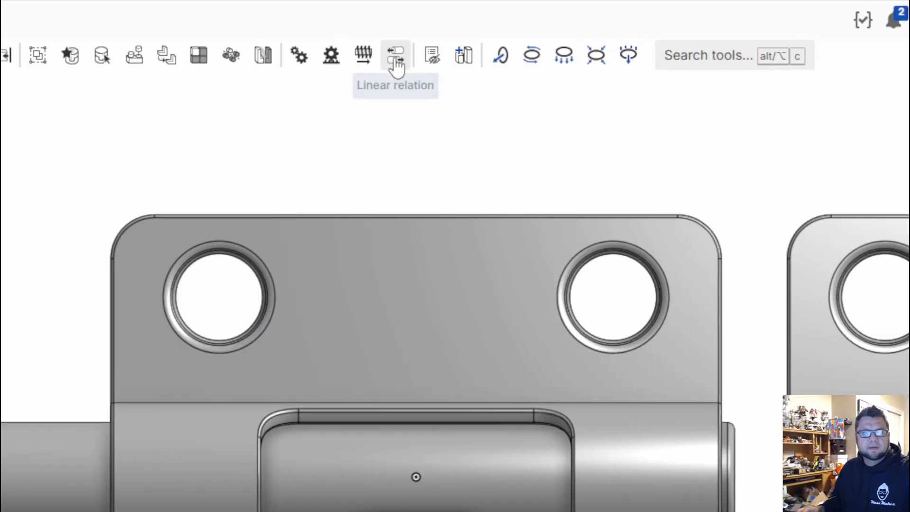
click(462, 57)
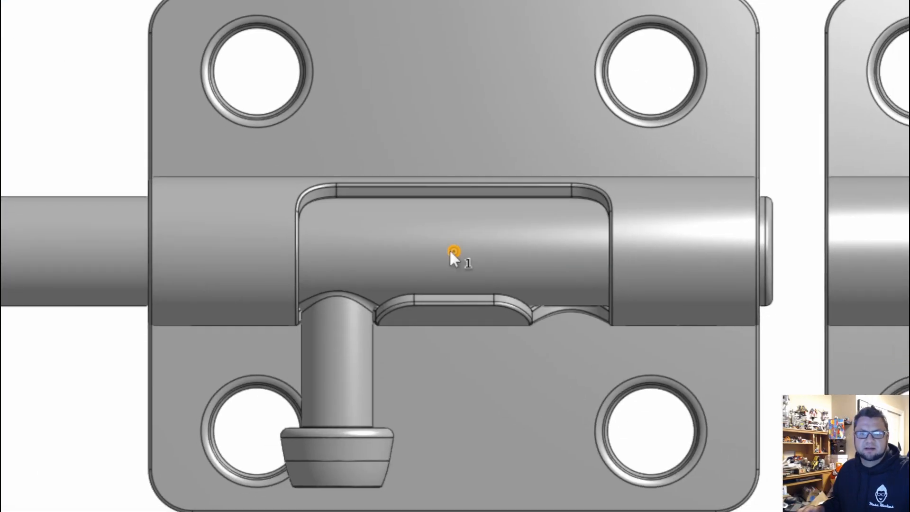
click(451, 251)
right_drag(572, 449, 562, 288)
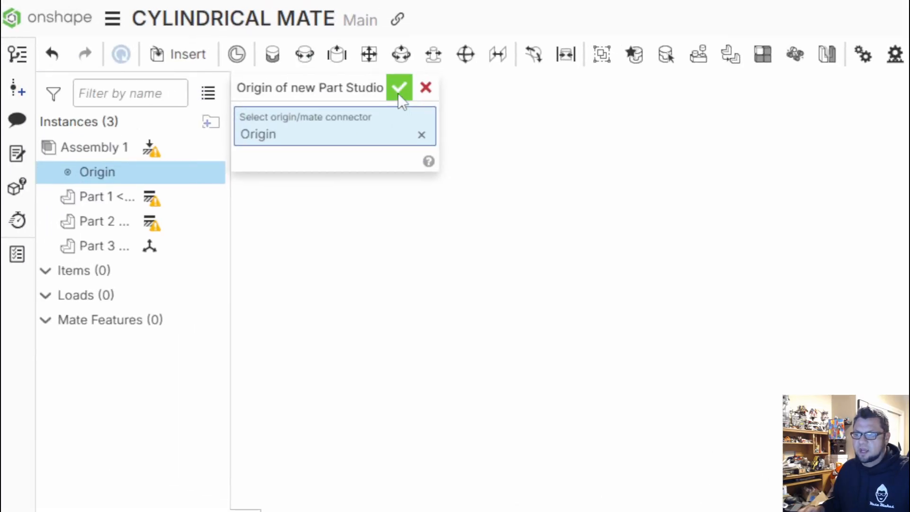
click(398, 93)
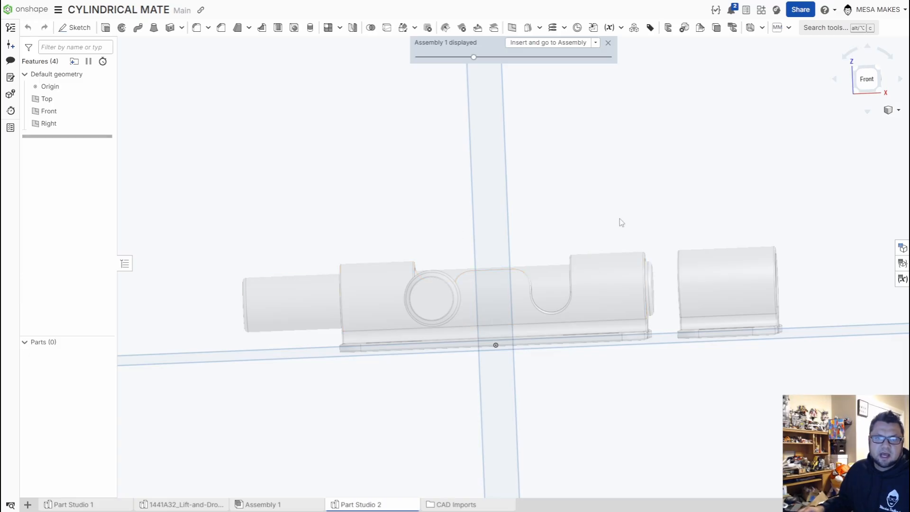
- Hide the default planes in the new in-context Part Studio
mouse_move(619, 218)
right_down()
mouse_move(617, 231)
mouse_move(639, 235)
mouse_move(622, 221)
right_up()
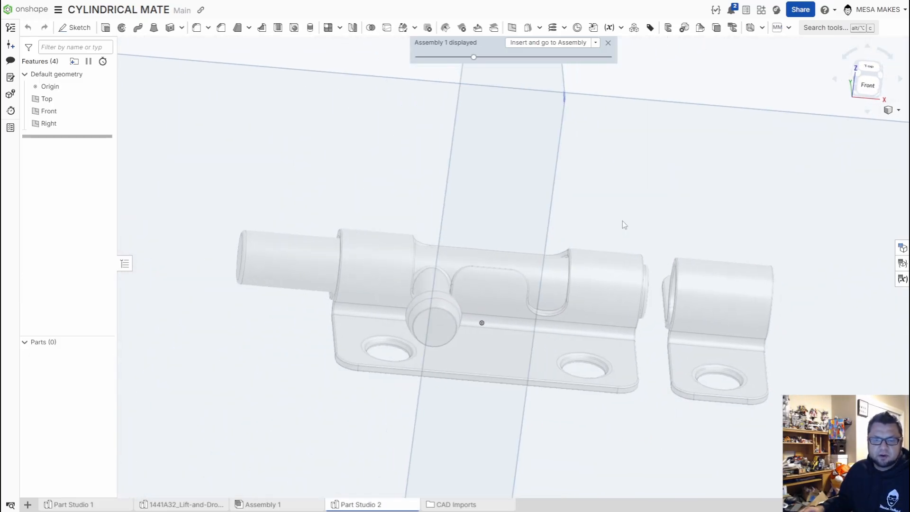
key(p)
right_drag(605, 325, 582, 333)
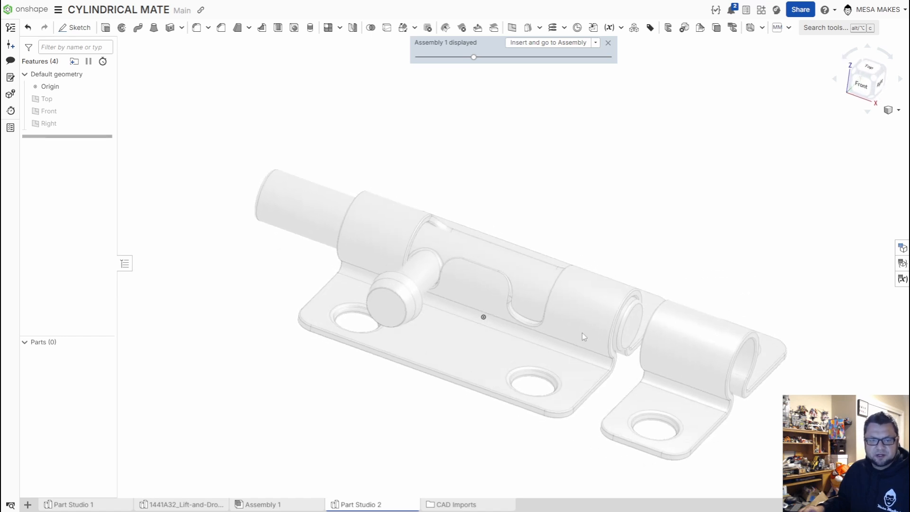
scroll(440, 278, down, 3)
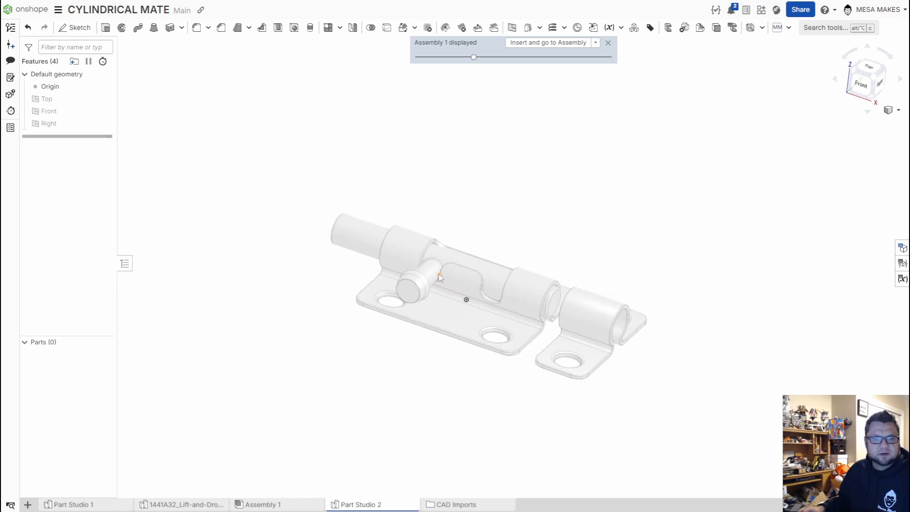
- Start a sketch on the underside face of the latch's base plate and view it from the top
click(75, 27)
right_drag(418, 348, 492, 247)
click(491, 244)
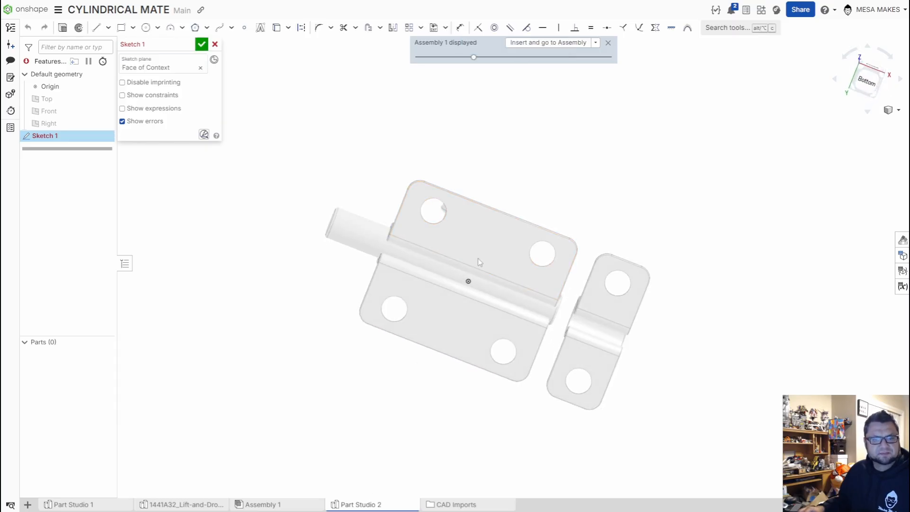
right_drag(585, 276, 661, 399)
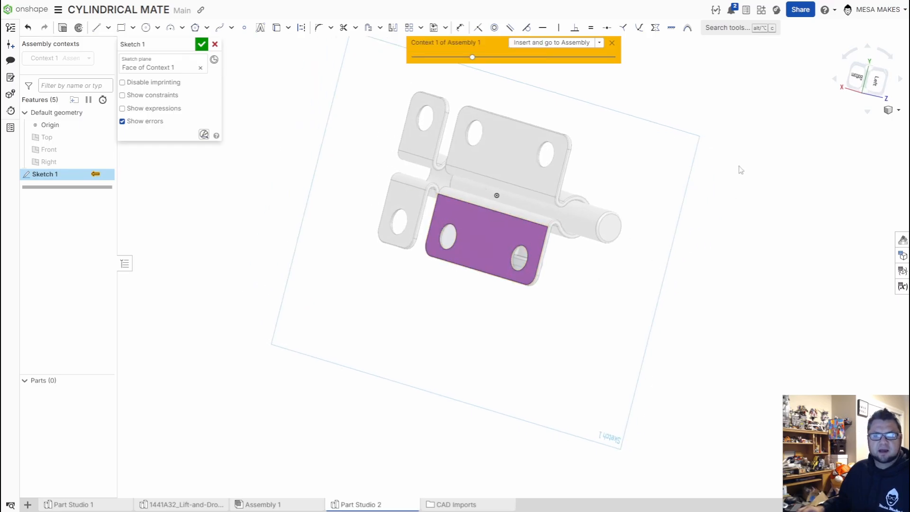
click(856, 77)
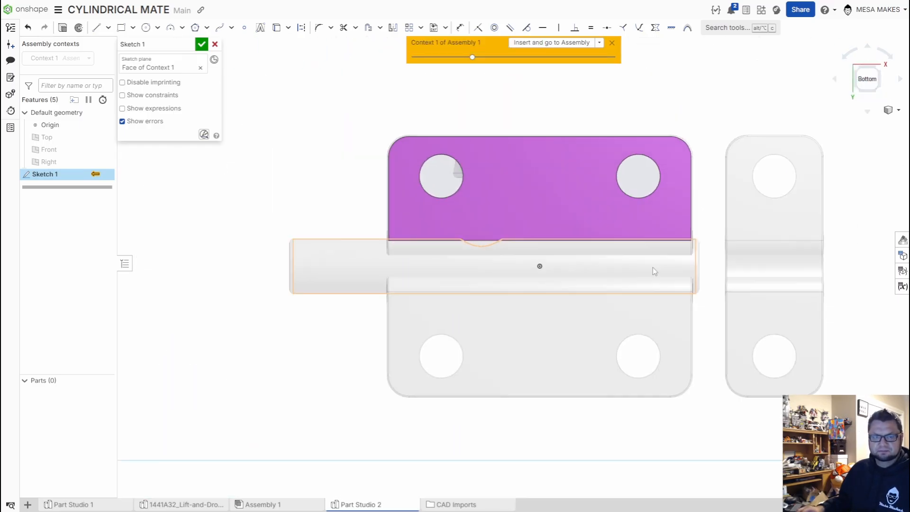
right_drag(710, 330, 716, 196)
click(864, 83)
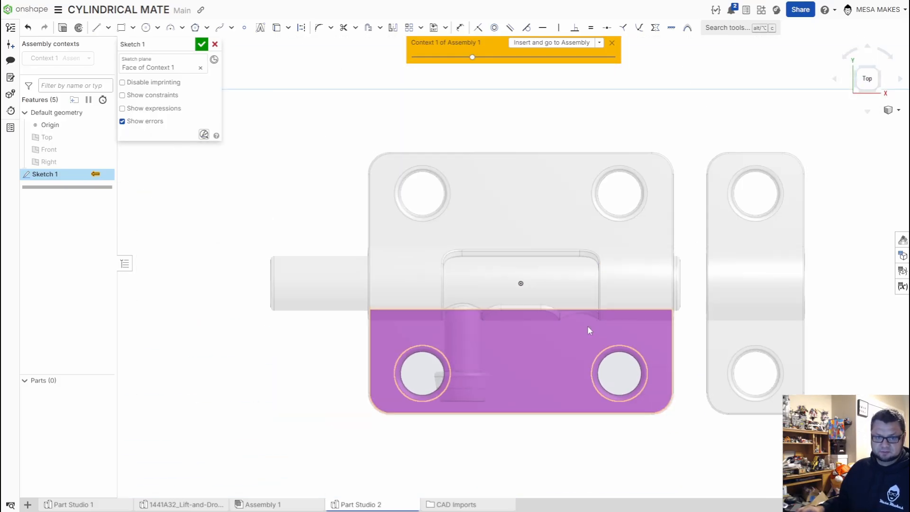
- Sketch a centre-point rectangle on the origin around the base plate, 2 in high and 2 in wide
key(r)
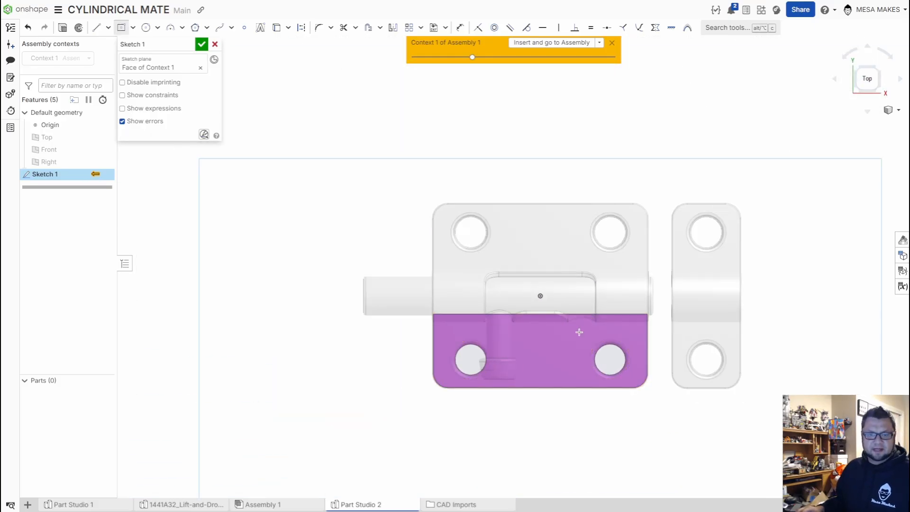
click(541, 296)
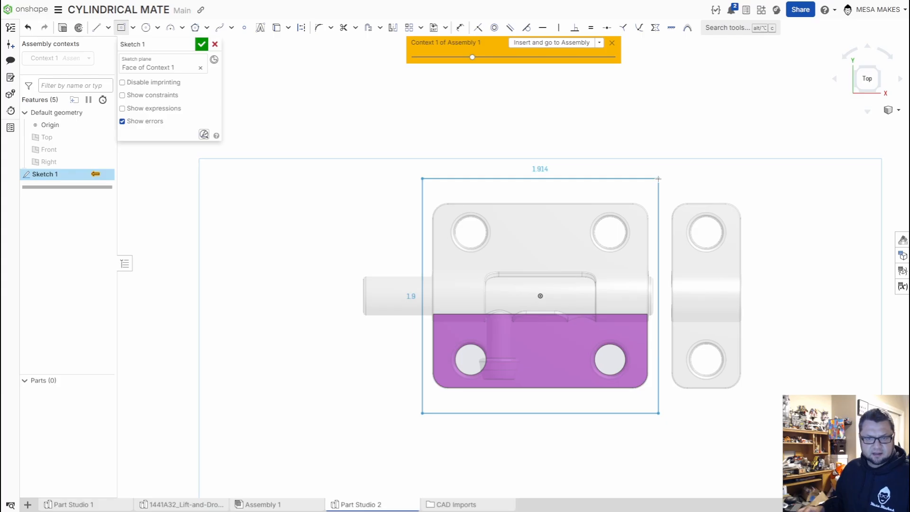
click(659, 178)
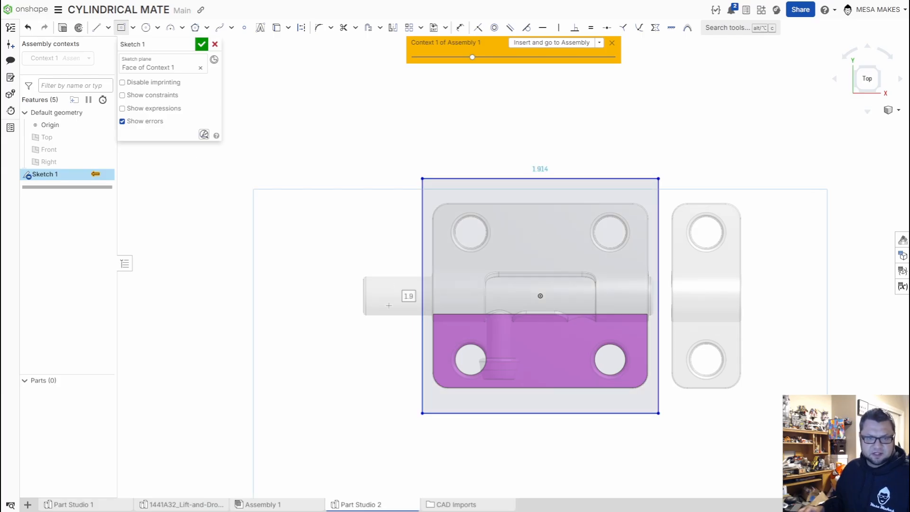
text(2)
key(Tab)
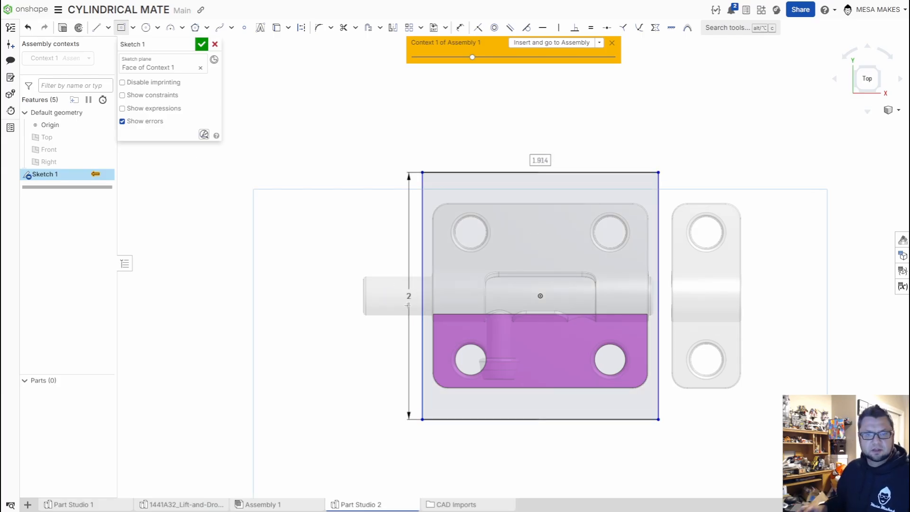
text(2)
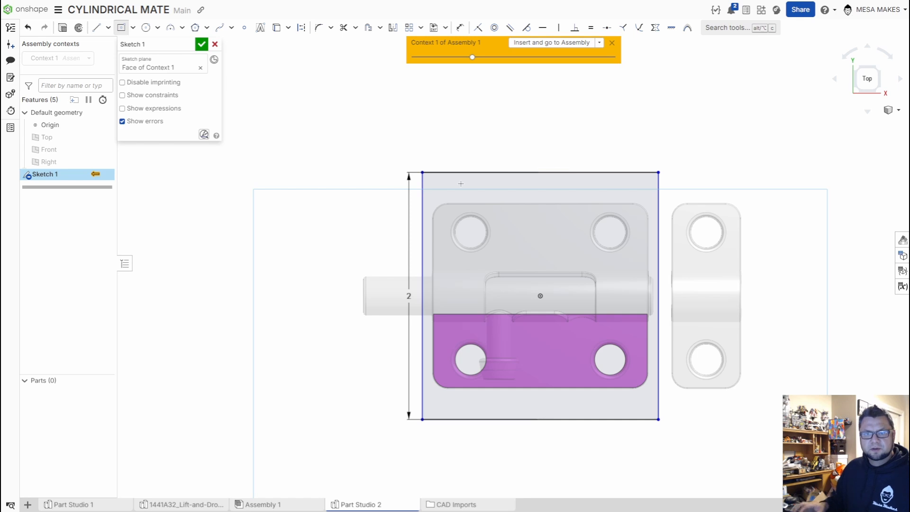
key(Return)
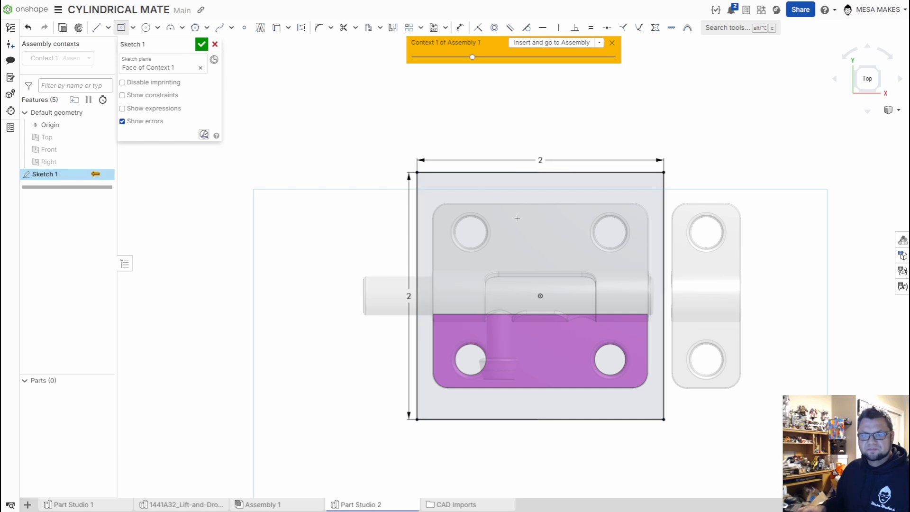
key(Escape)
- Set the width of the rectangle around the base plate to 1.8 in
double_click(540, 160)
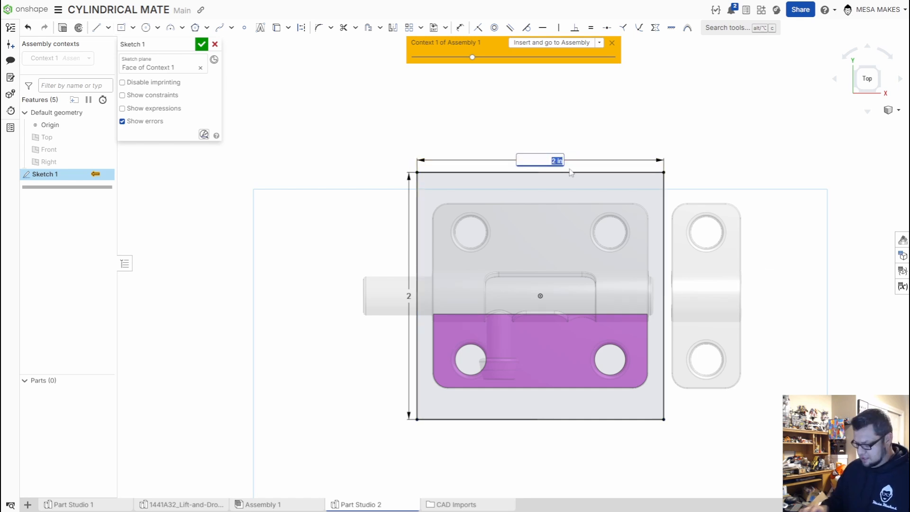
text(1.8)
key(Return)
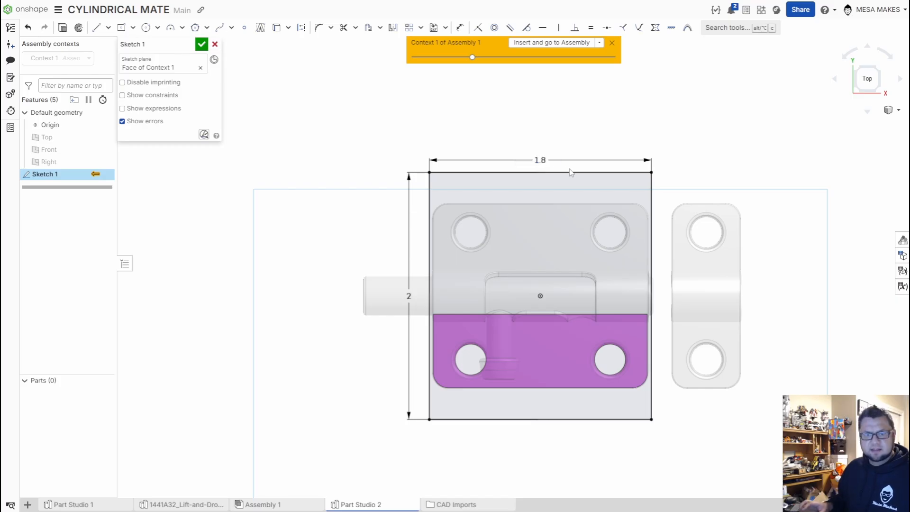
scroll(576, 171, up, 4)
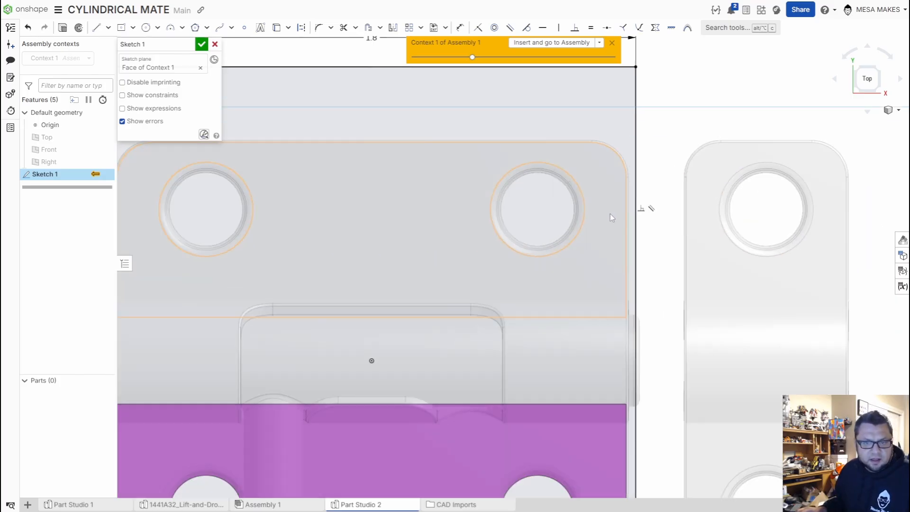
scroll(610, 214, down, 1)
scroll(484, 156, down, 3)
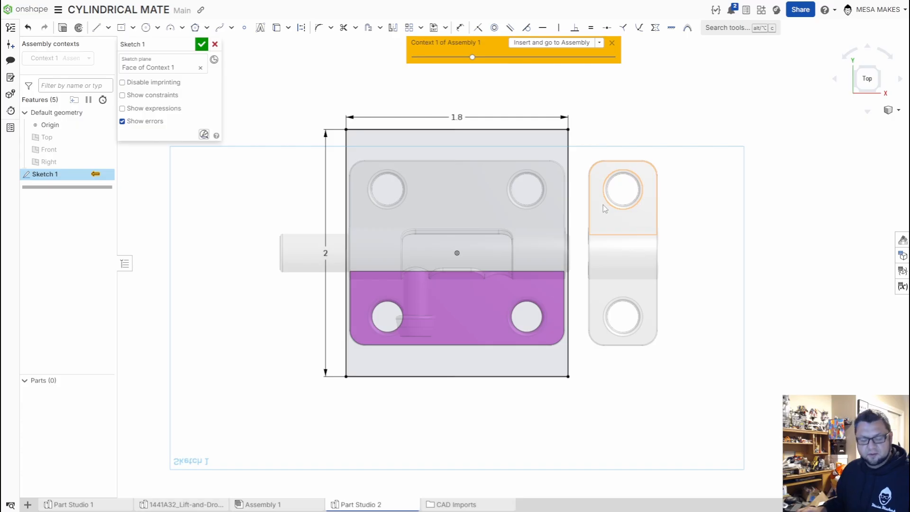
- Sketch a centre-point rectangle around the narrow strike plate, level with the origin, about 0.775 in wide and 2.06 in high
key(g)
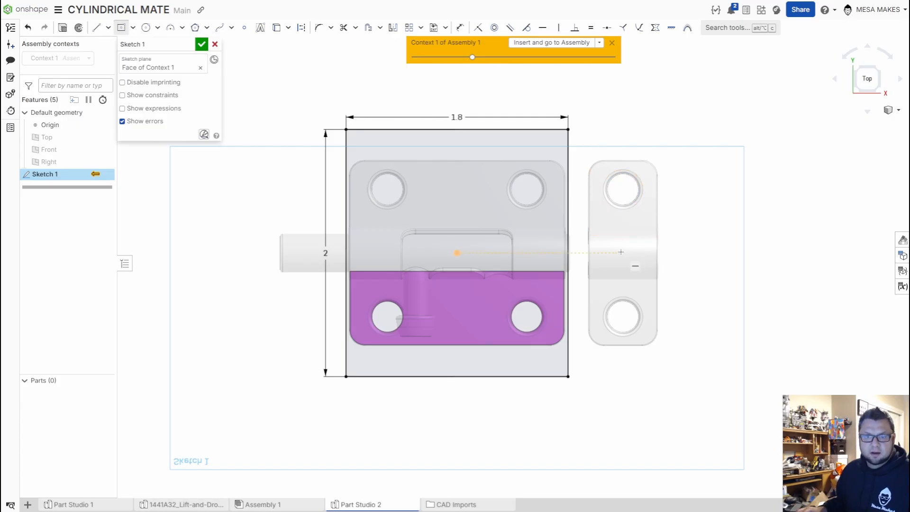
click(622, 252)
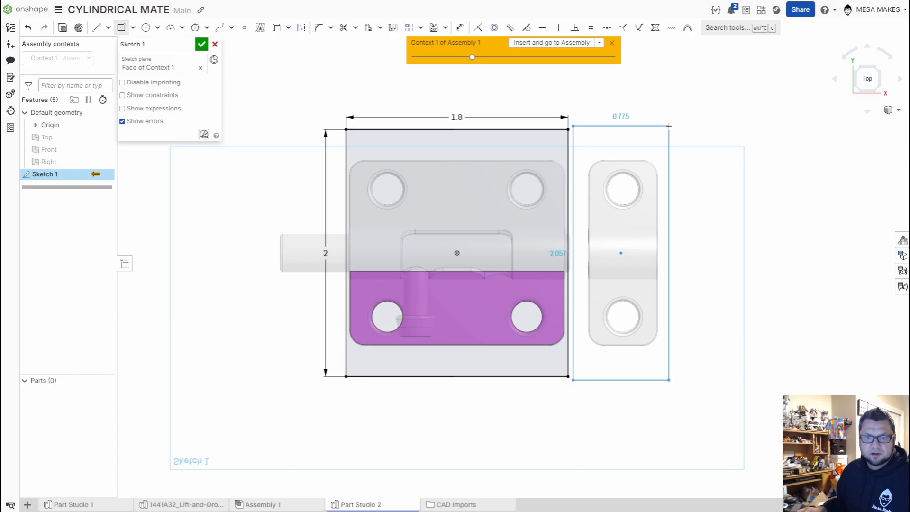
click(668, 126)
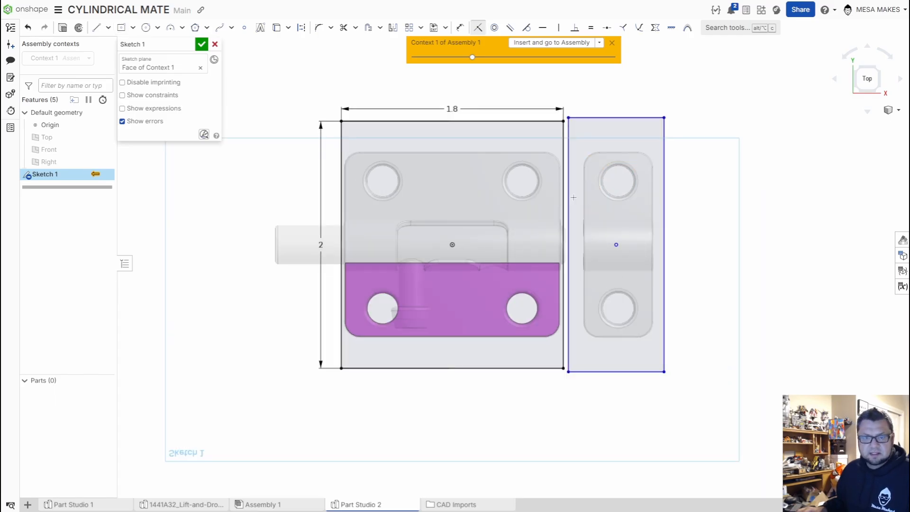
- Constrain the narrow rectangle's two vertical sides coincident with the side edges of the strike plate
click(568, 192)
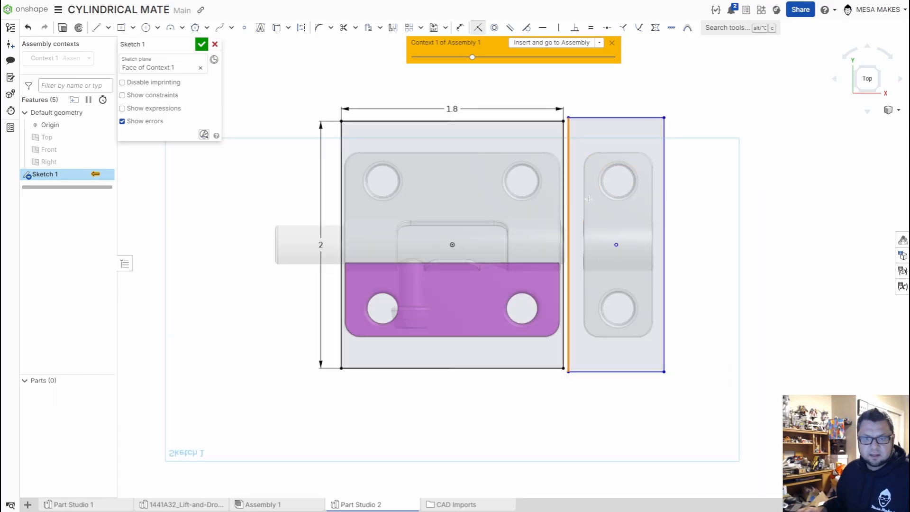
click(675, 204)
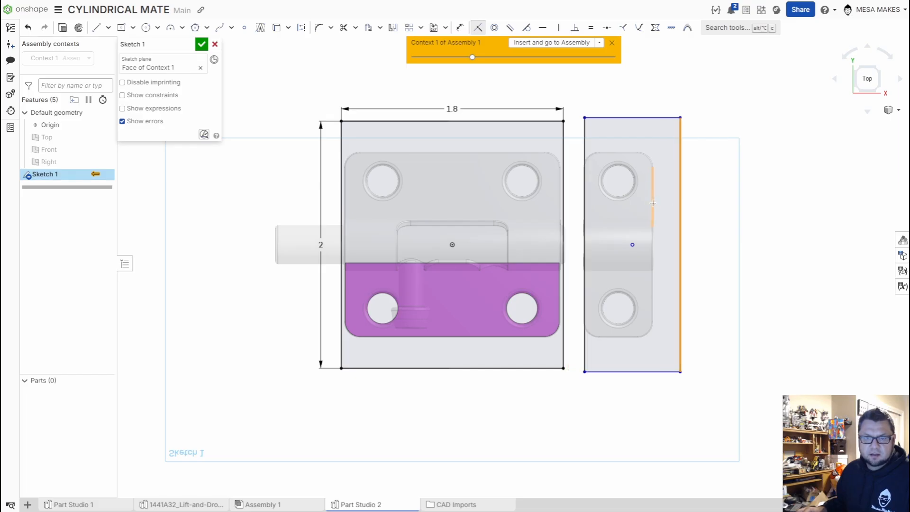
click(653, 203)
scroll(638, 170, up, 2)
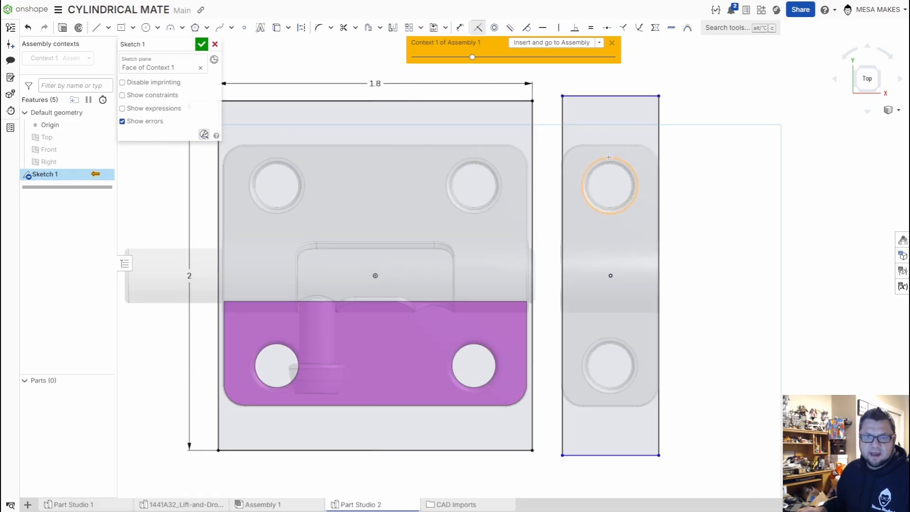
scroll(582, 298, up, 3)
scroll(521, 209, down, 3)
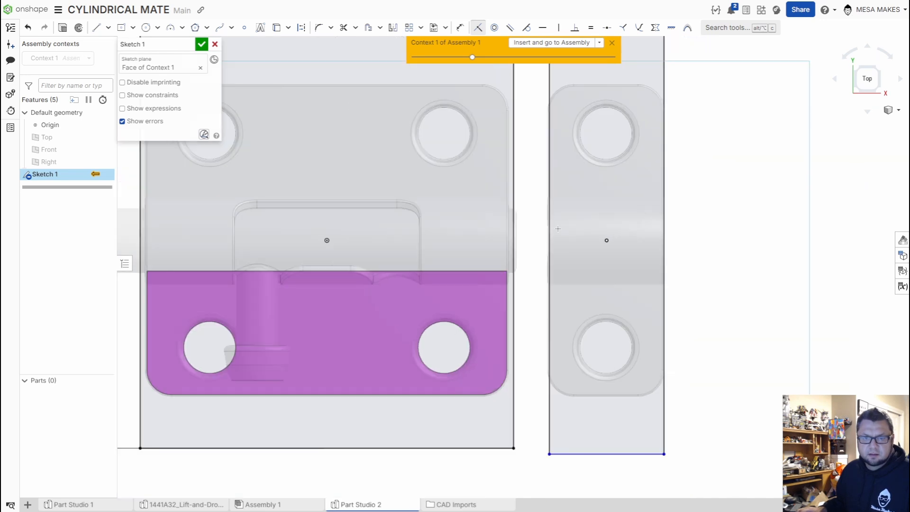
scroll(275, 174, down, 1)
- Show the sketch constraints and examine those tying the narrow rectangle to the strike plate's edges
click(122, 95)
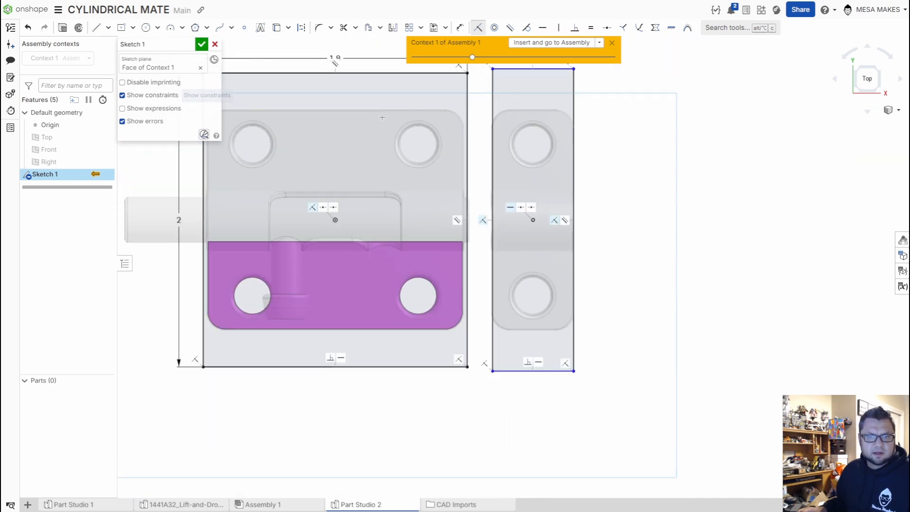
scroll(499, 214, up, 2)
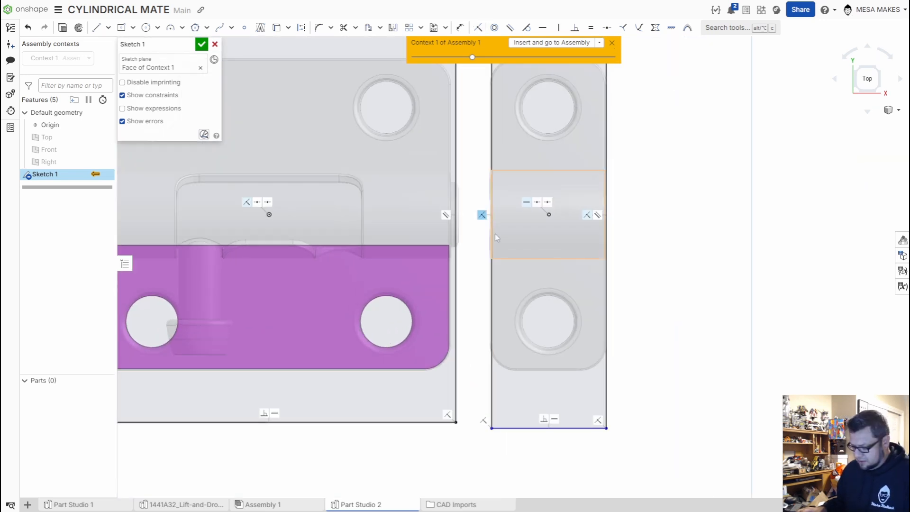
scroll(448, 216, up, 3)
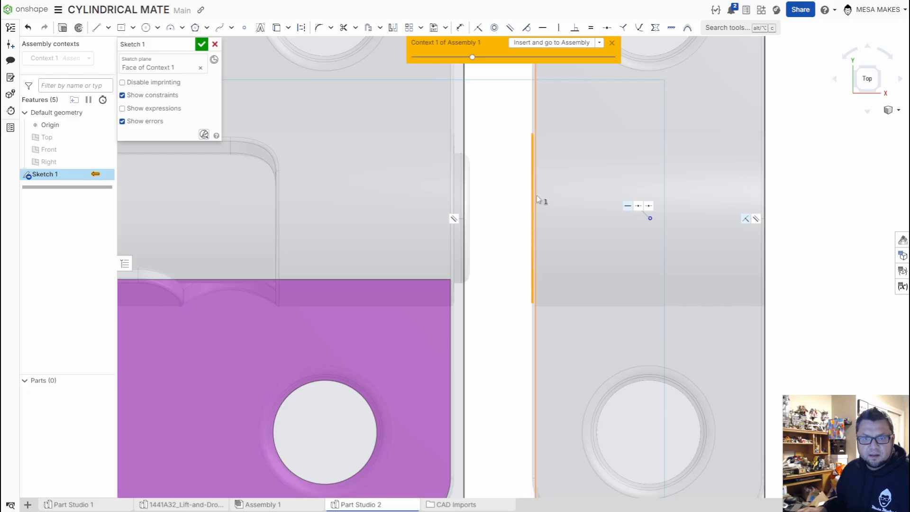
key(f)
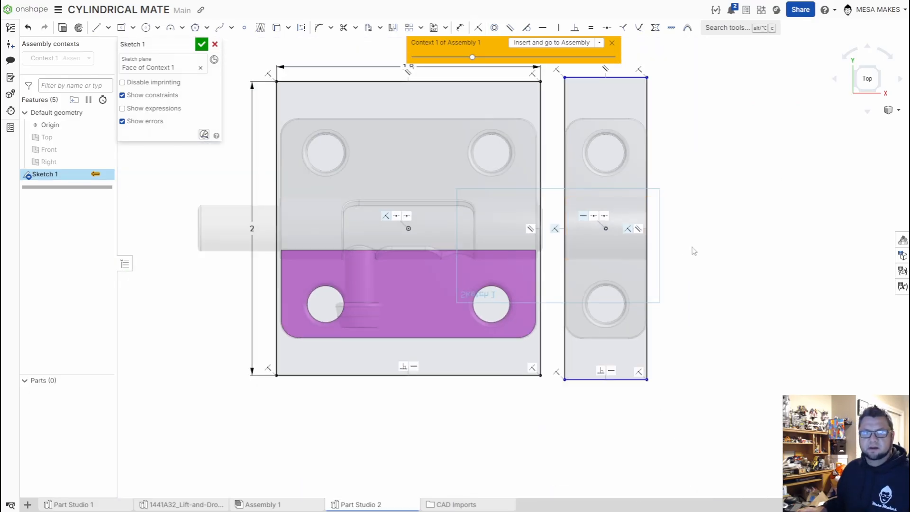
scroll(670, 158, up, 2)
middle_drag(607, 118, 633, 169)
scroll(636, 174, down, 1)
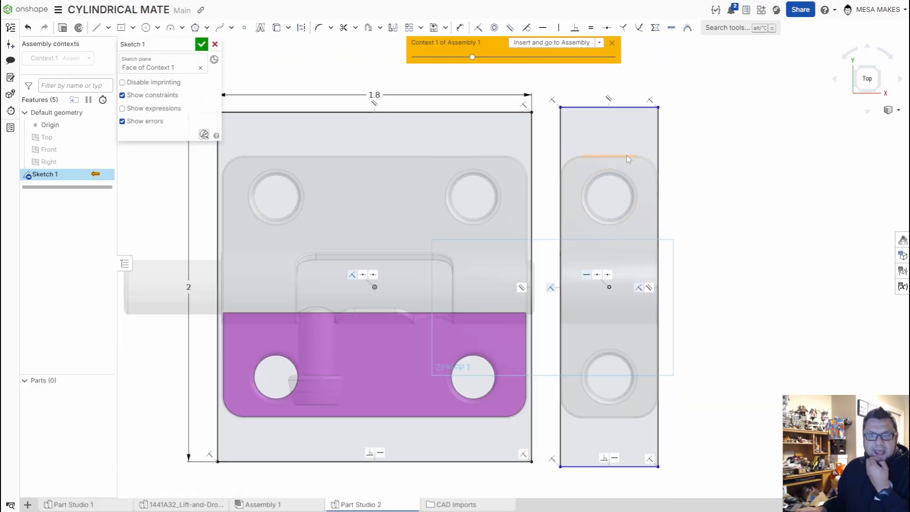
- Add a horizontal constraint between the facing upper corners of the two rectangles so both have equal height
key(u)
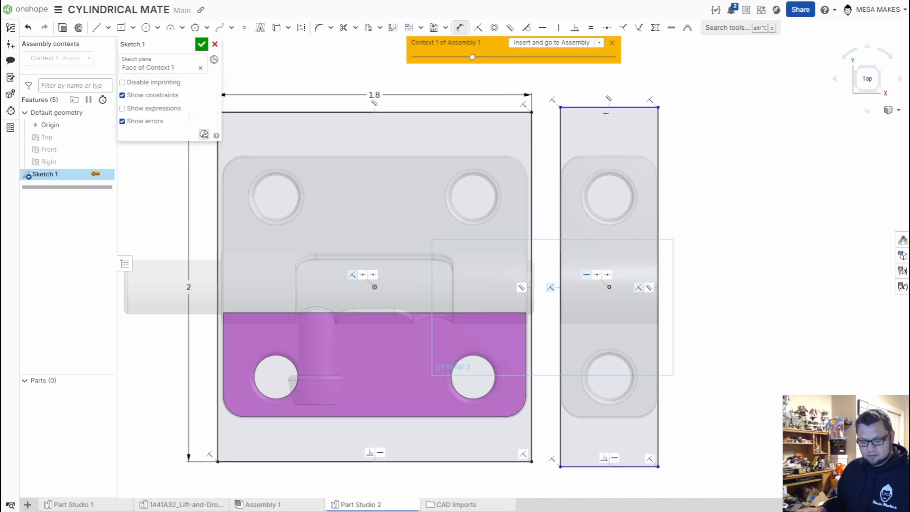
key(h)
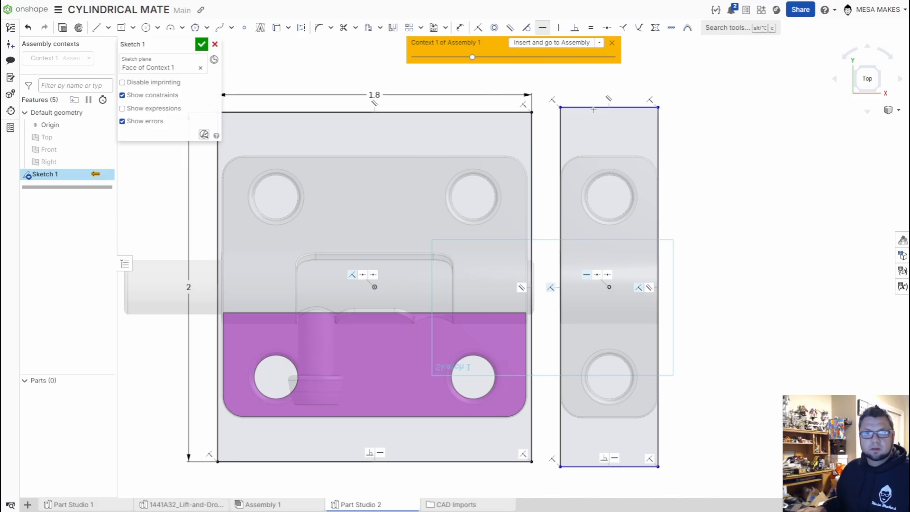
click(522, 110)
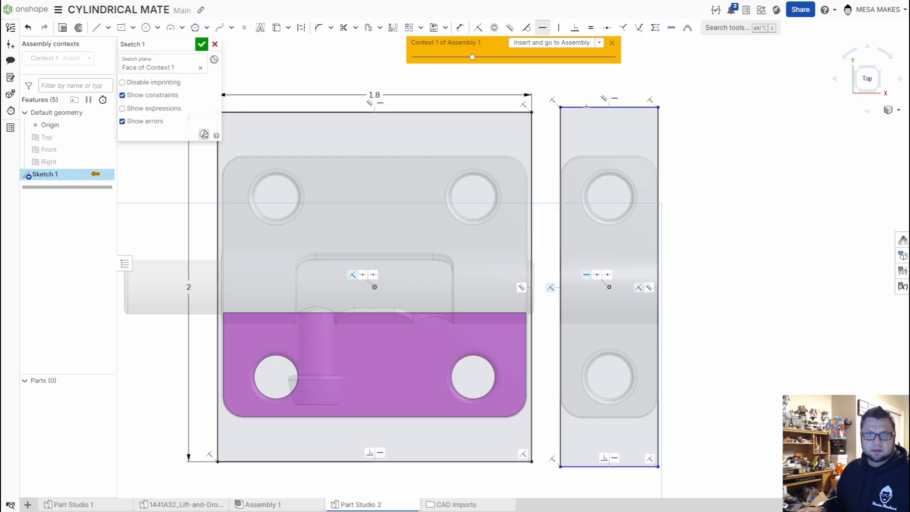
click(560, 106)
scroll(607, 314, down, 2)
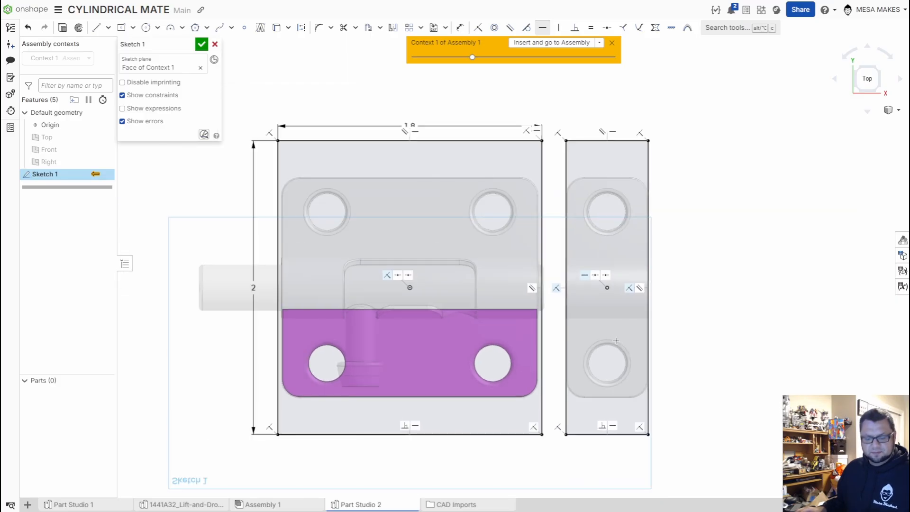
- Fillet all eight corners of the two rectangles with a 0.25 in radius, and hide the sketch constraints
key(f)
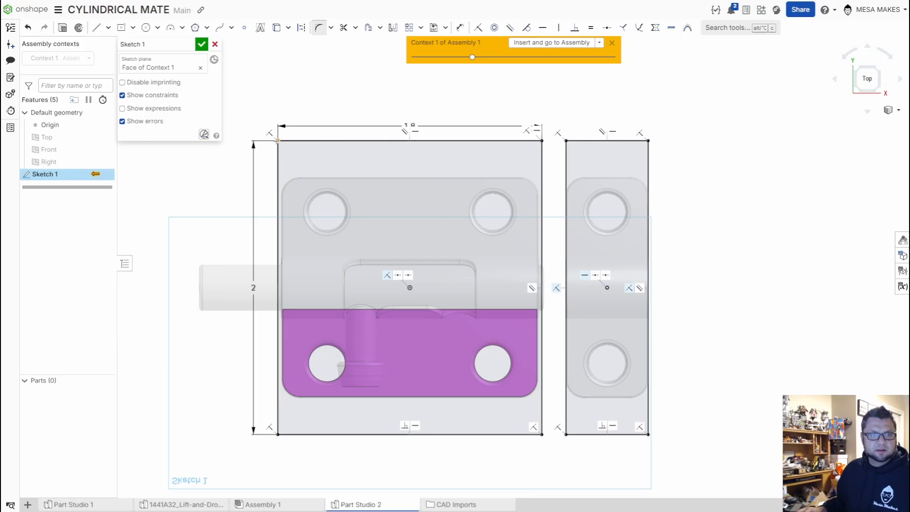
click(277, 141)
click(542, 140)
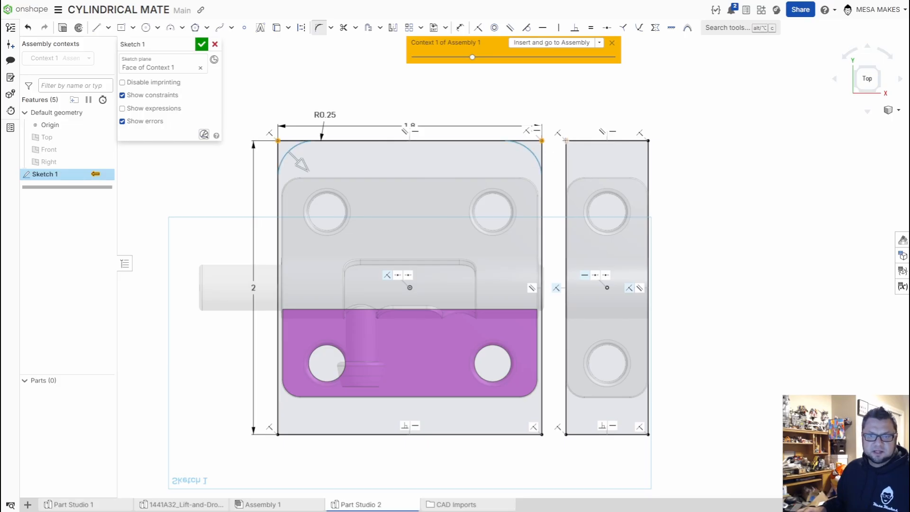
click(567, 141)
click(649, 141)
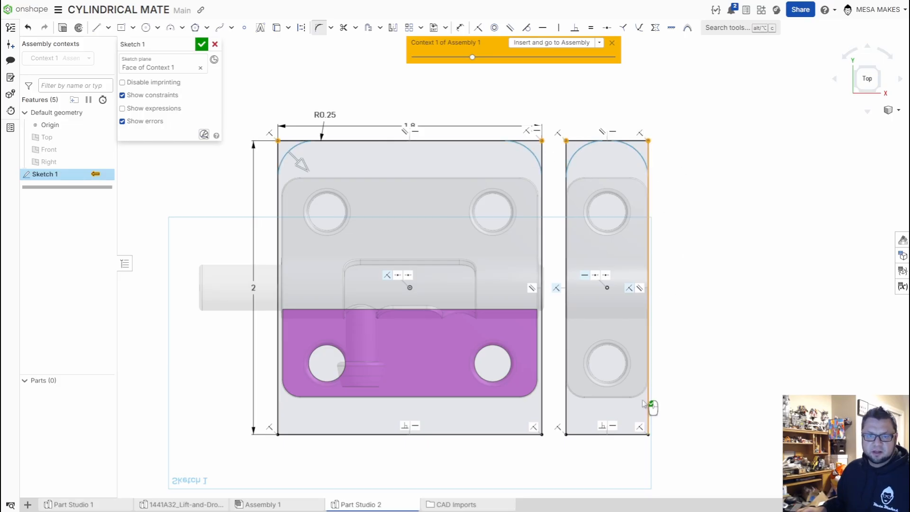
click(566, 434)
click(123, 96)
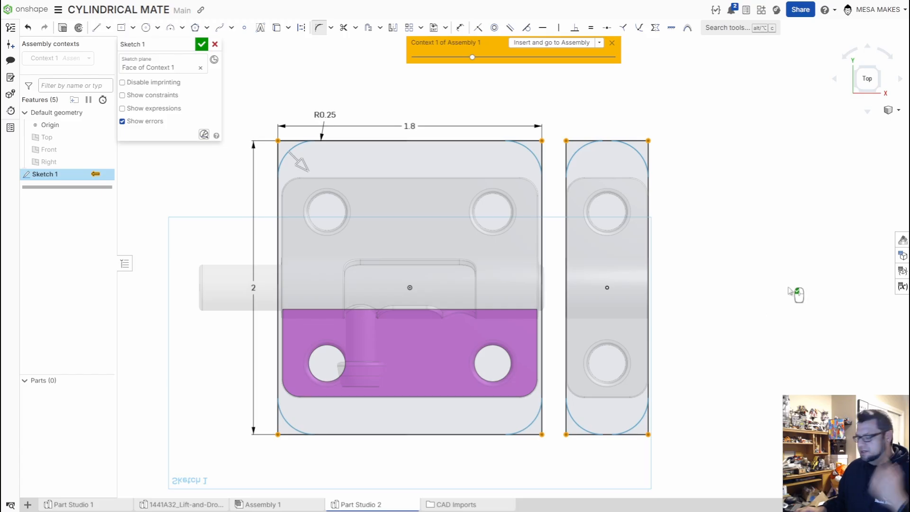
click(718, 258)
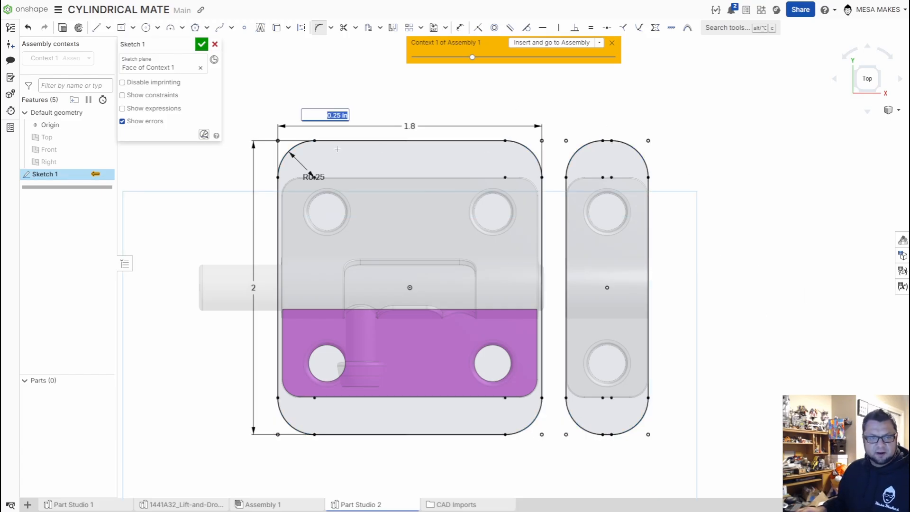
key(Return)
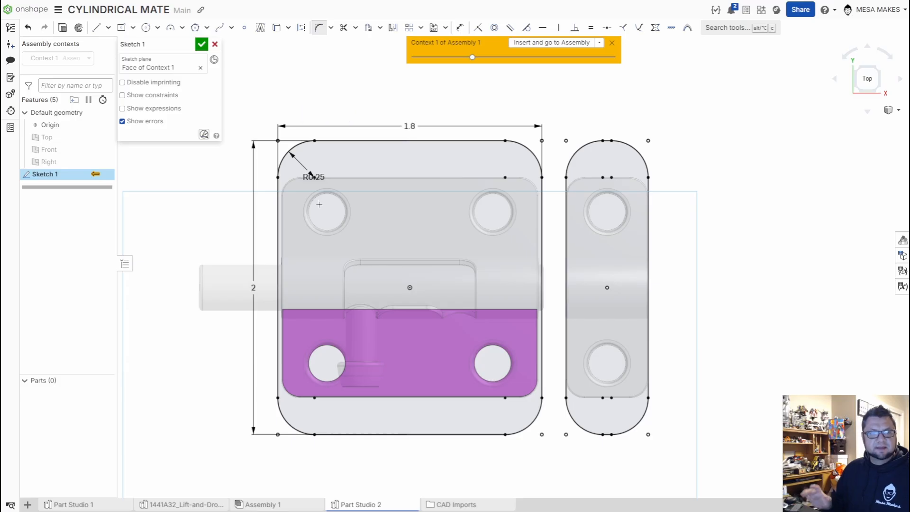
- Project the mounting-hole edges of the base plate and strike plate into the sketch from the underside, and finish the sketch
right_drag(298, 225, 349, 246)
middle_drag(349, 246, 630, 316)
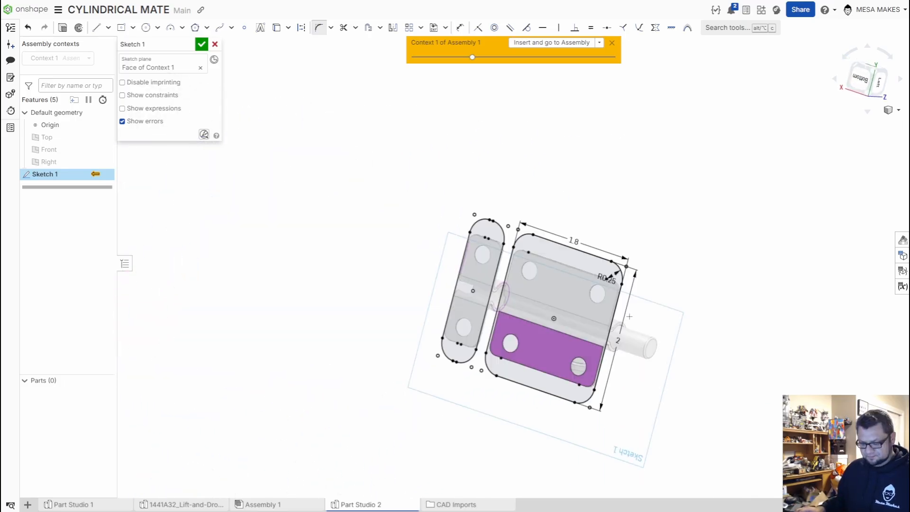
key(n)
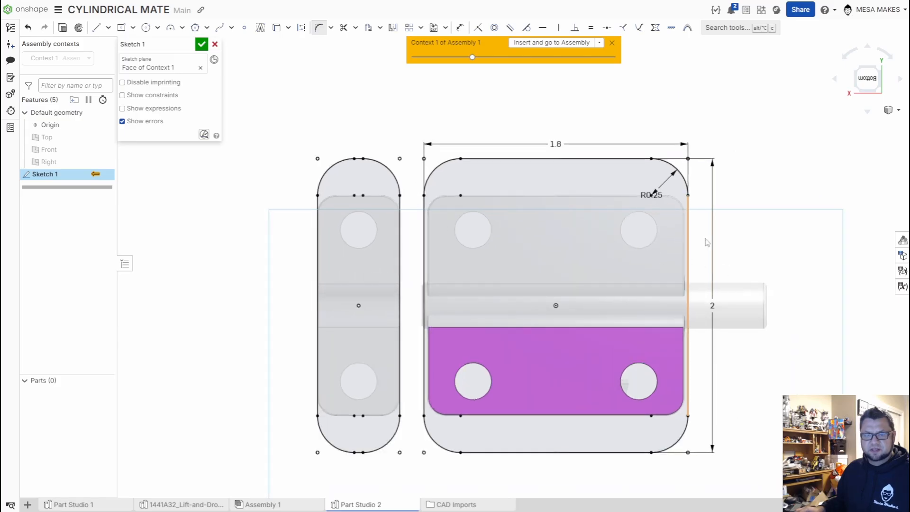
key(u)
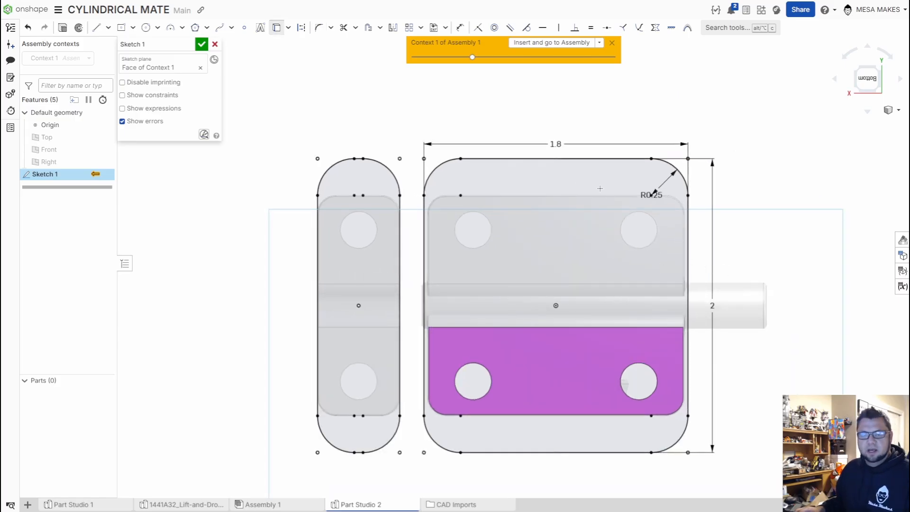
click(494, 222)
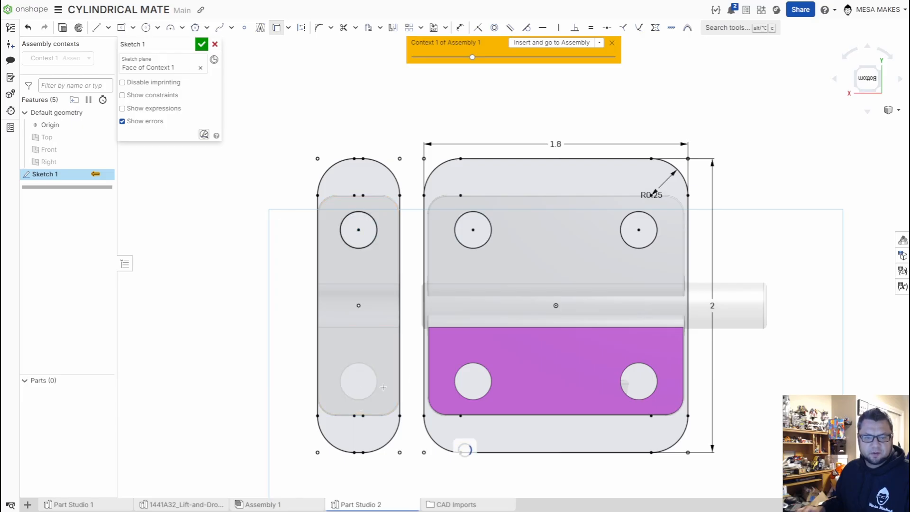
click(648, 366)
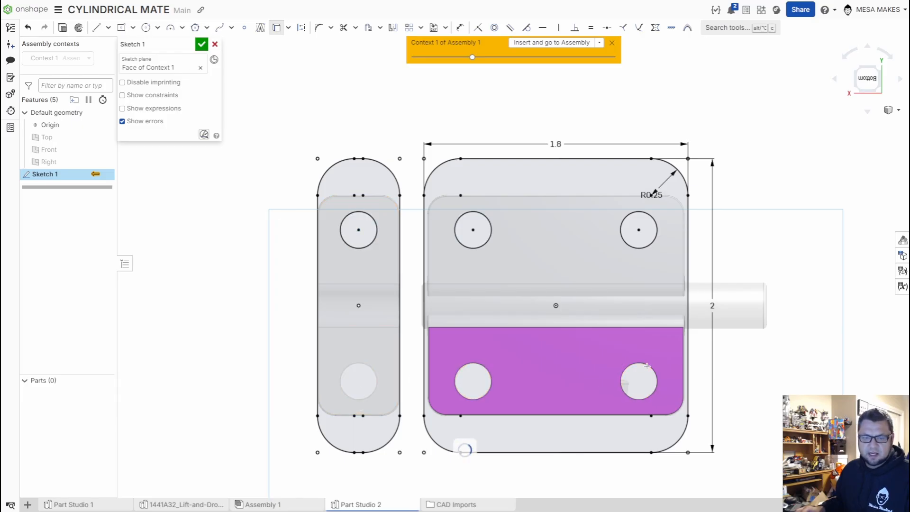
click(201, 44)
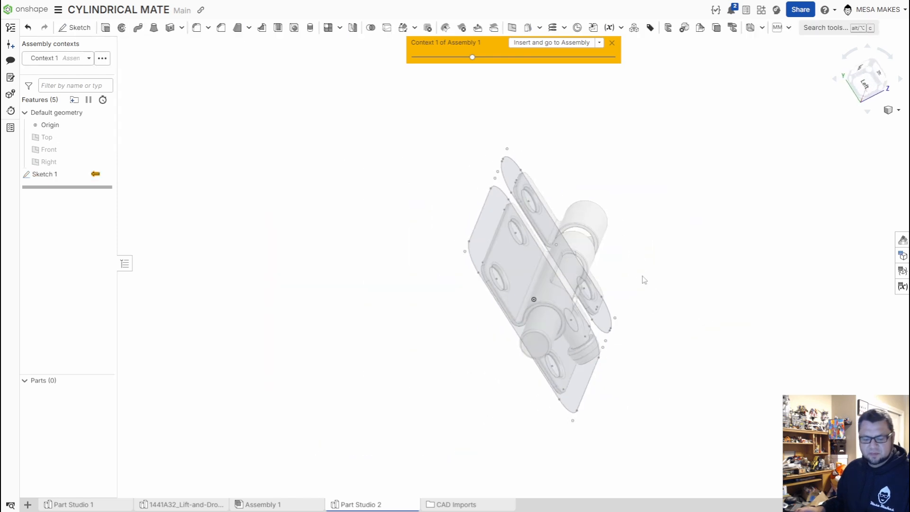
- Extrude all regions of Sketch 1 to a depth of 0.25 in as new mounting-plate parts
key(shift+e)
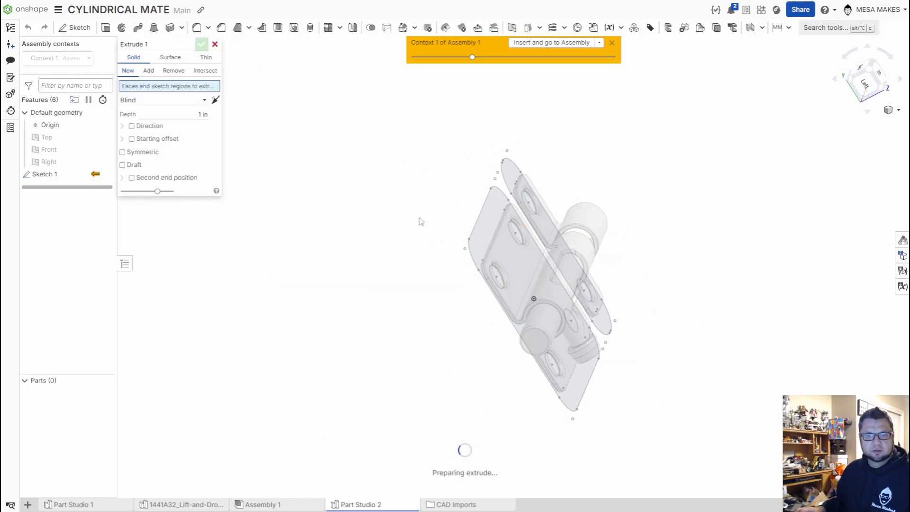
click(209, 114)
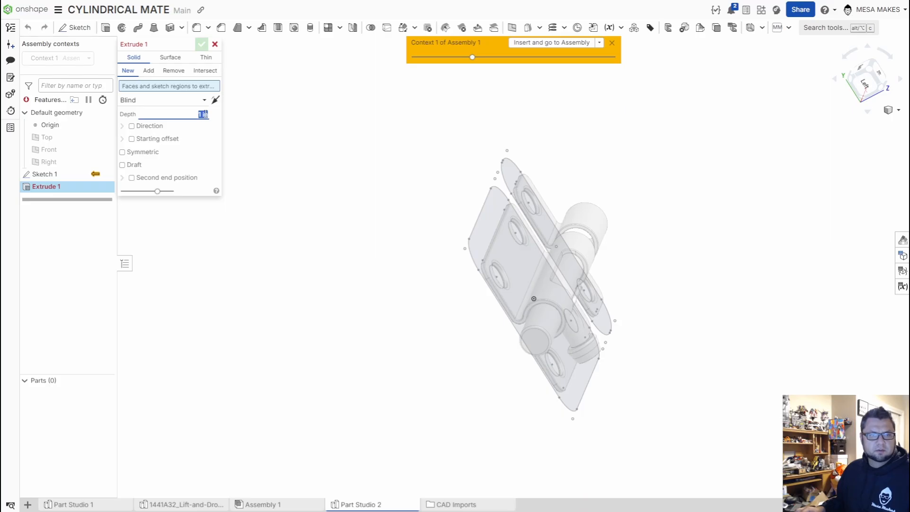
click(78, 176)
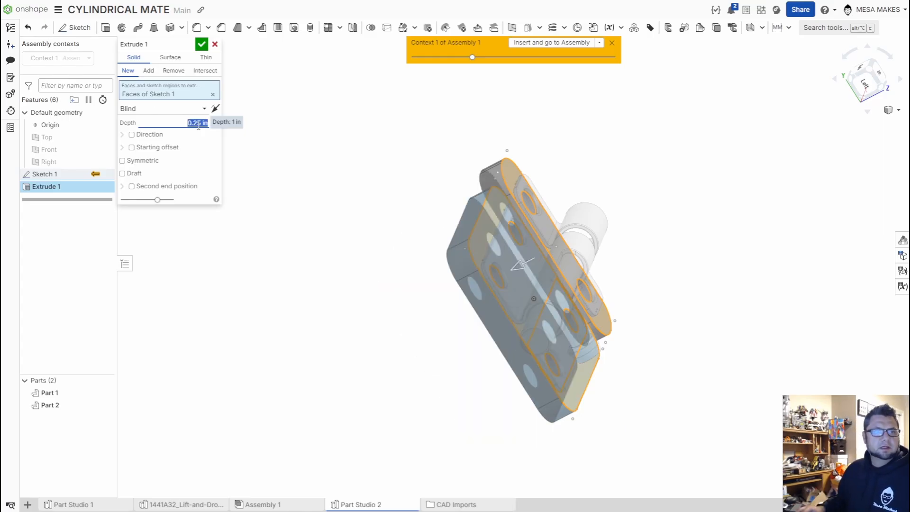
click(441, 192)
key(Return)
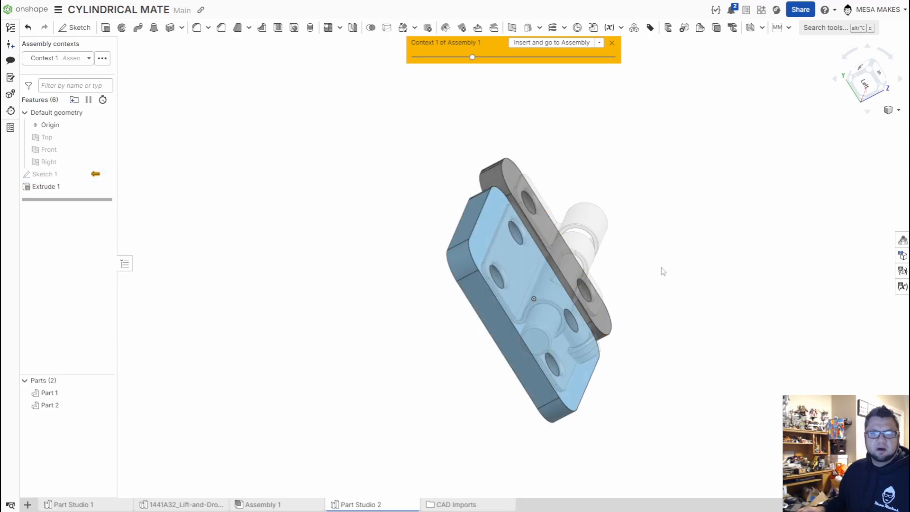
- Insert both extruded plates, Part 1 and Part 2, into Assembly 1 and switch to that assembly
right_drag(659, 267, 592, 225)
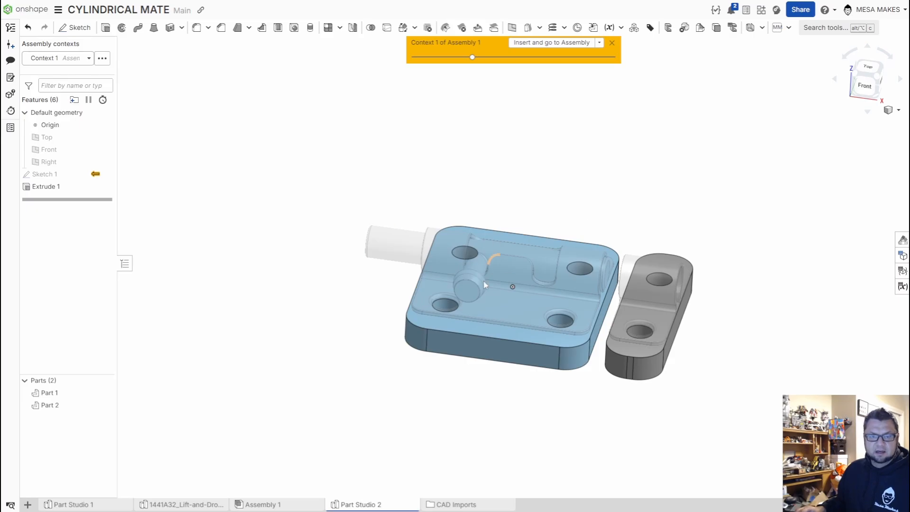
right_drag(493, 259, 479, 236)
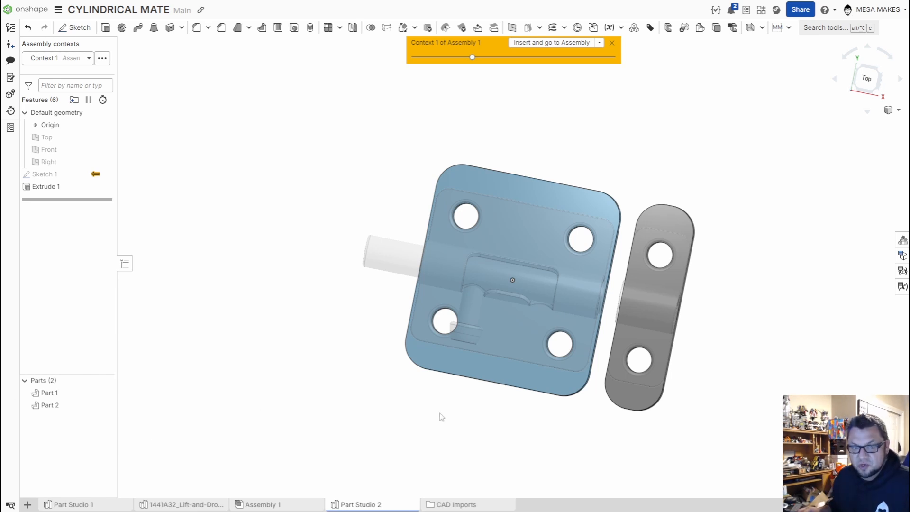
right_drag(439, 414, 455, 377)
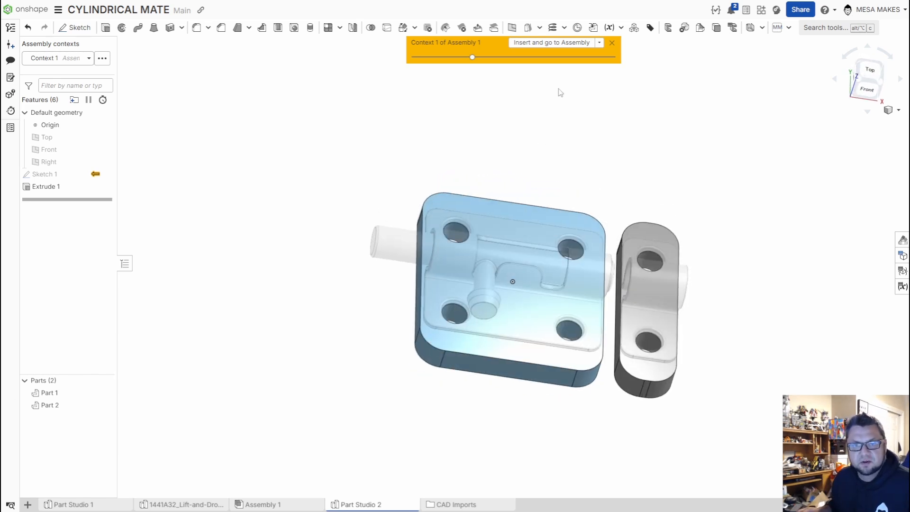
click(566, 44)
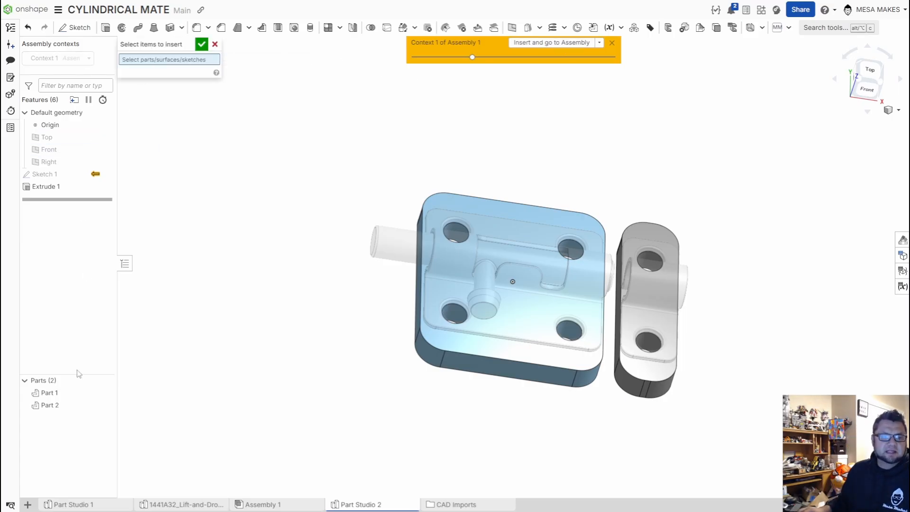
click(57, 396)
click(56, 407)
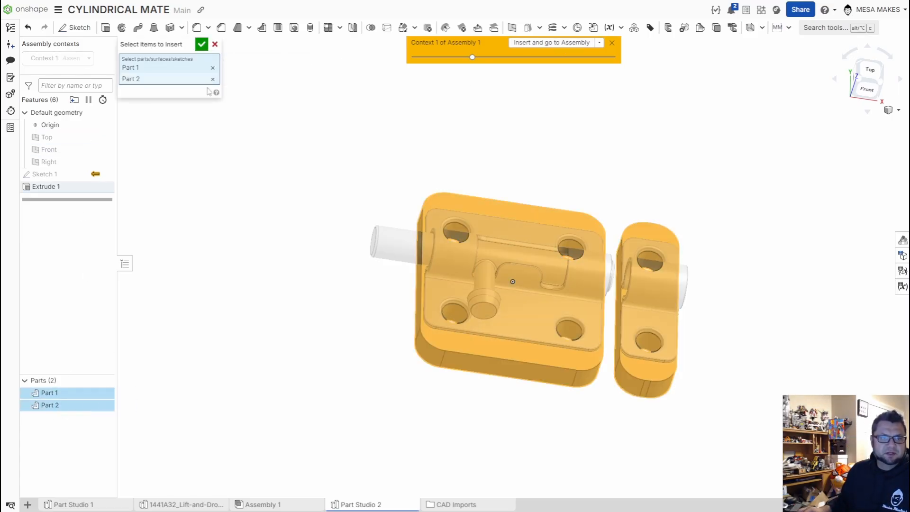
click(201, 44)
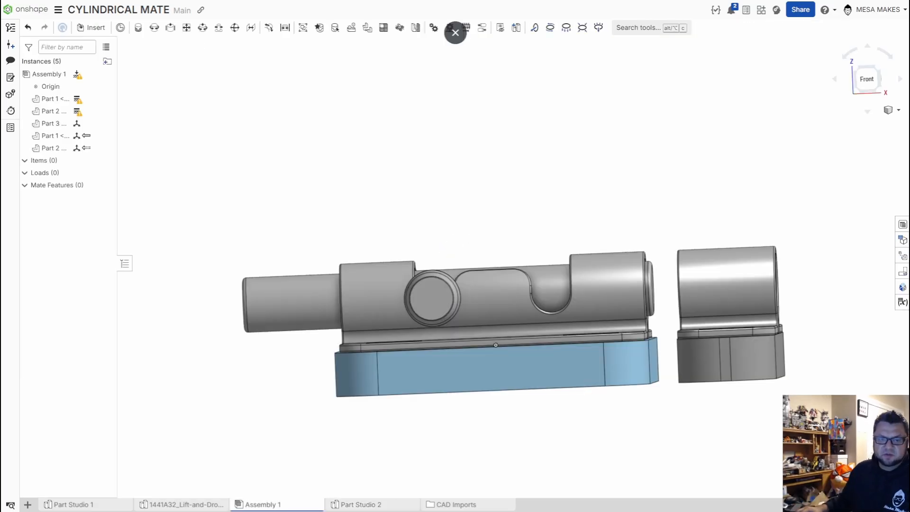
- Pull the large blue mounting plate clear and fasten its corner hole to the matching hole on the latch base plate's underside
mouse_move(696, 175)
right_down()
mouse_move(762, 217)
mouse_move(708, 239)
mouse_move(693, 137)
mouse_move(691, 185)
mouse_move(686, 165)
right_up()
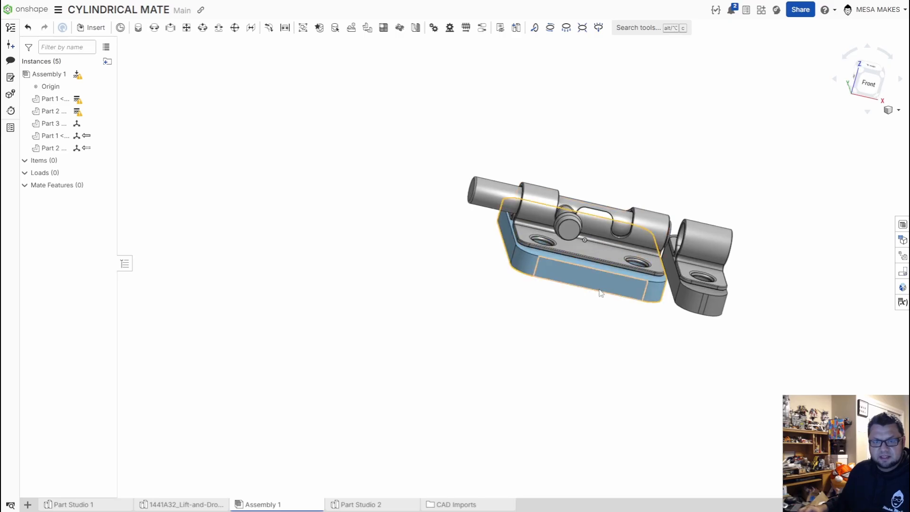
drag(612, 284, 536, 328)
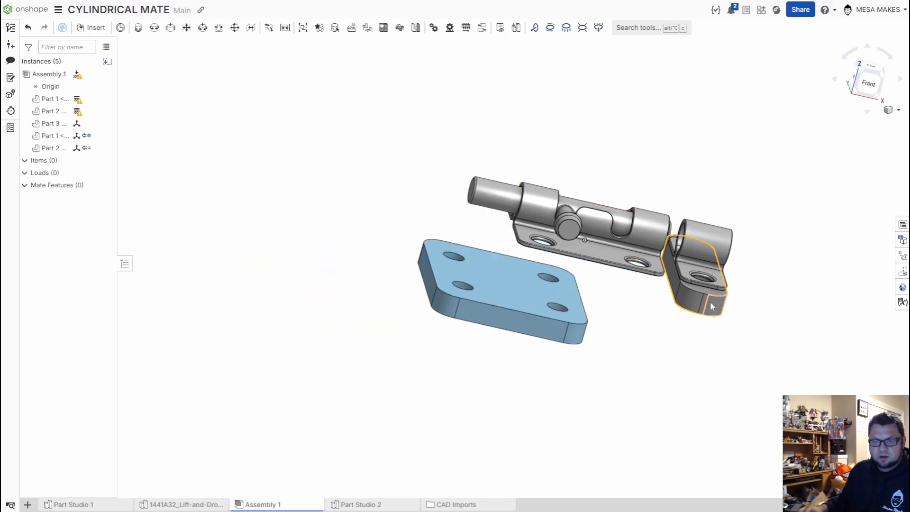
right_drag(711, 298, 677, 300)
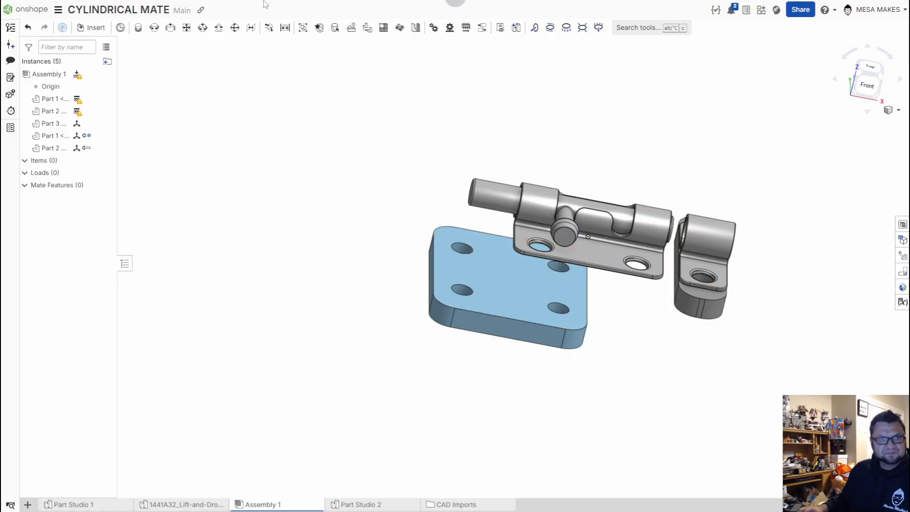
click(146, 30)
scroll(467, 284, up, 5)
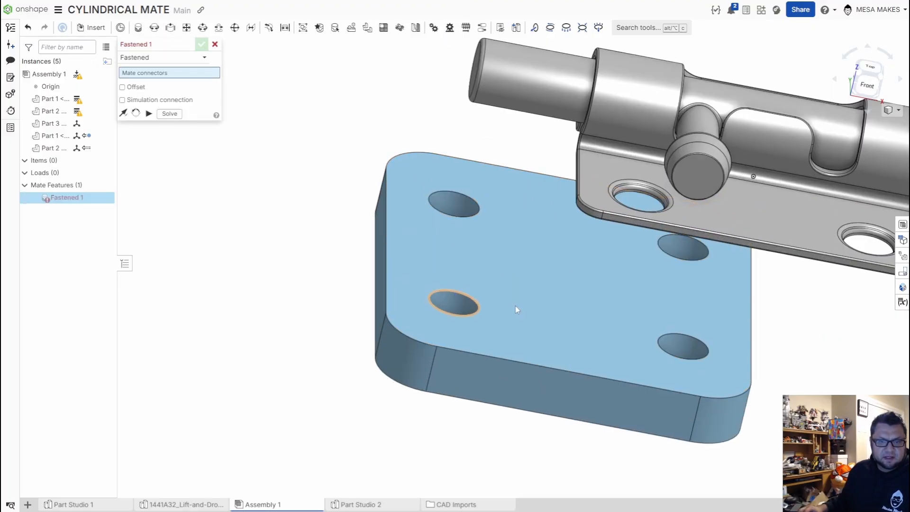
click(474, 306)
right_drag(560, 309, 593, 246)
scroll(658, 200, up, 4)
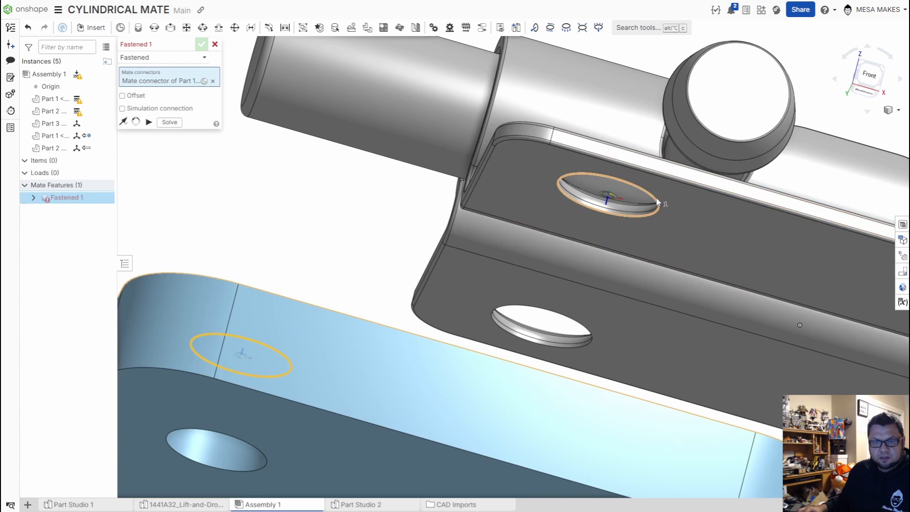
click(658, 203)
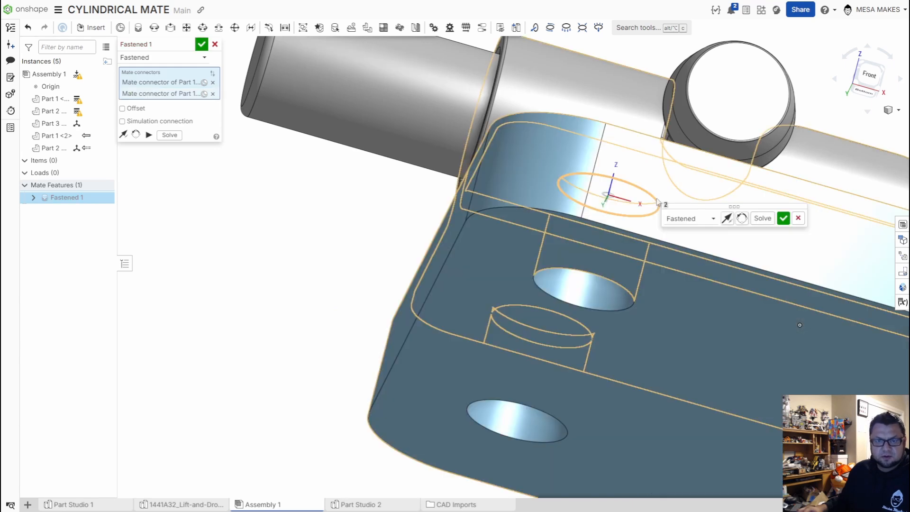
click(782, 218)
key(m)
scroll(783, 224, down, 5)
middle_drag(791, 239, 603, 258)
right_drag(603, 258, 638, 299)
key(Escape)
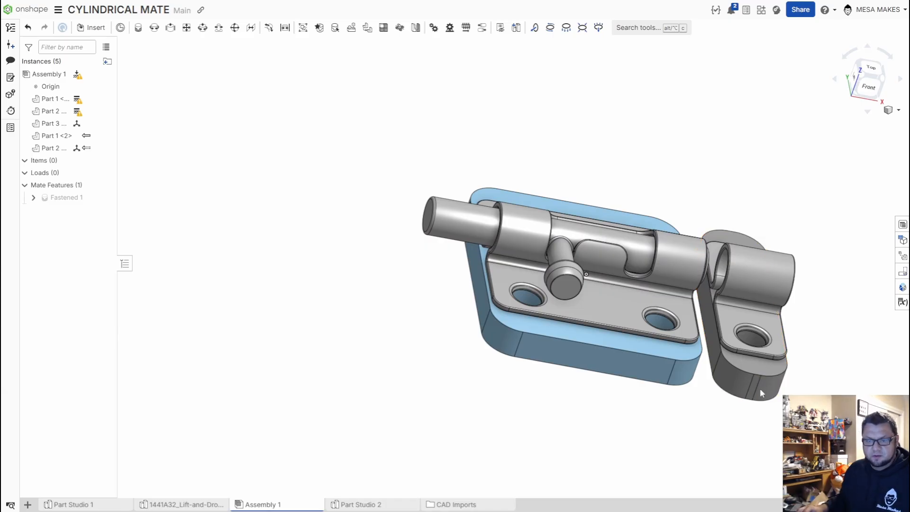
- Pull the narrow mounting plate clear and fasten its upper-face hole to the matching hole on the strike plate's underside
drag(761, 388, 664, 468)
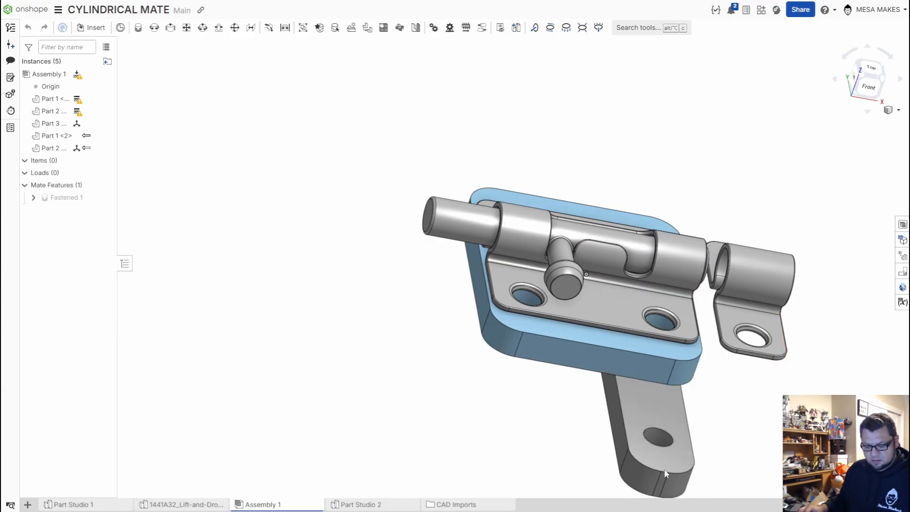
key(m)
scroll(678, 403, up, 5)
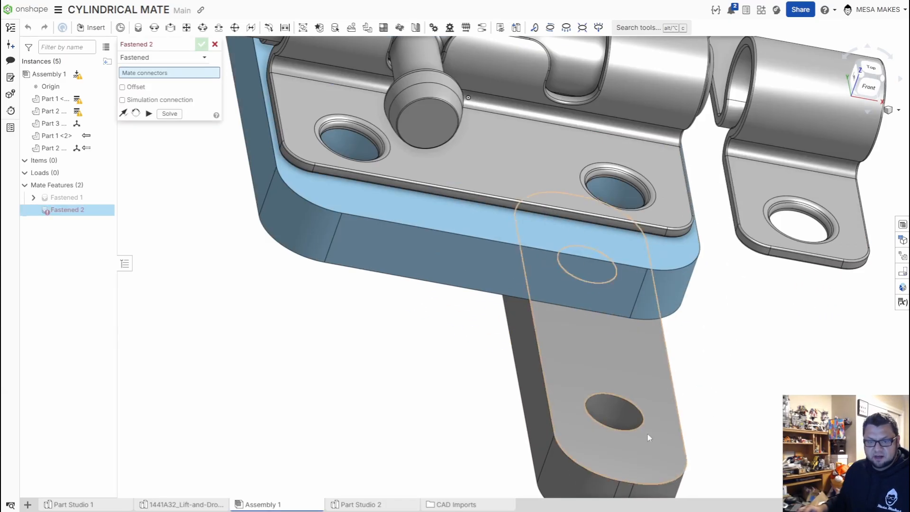
click(644, 421)
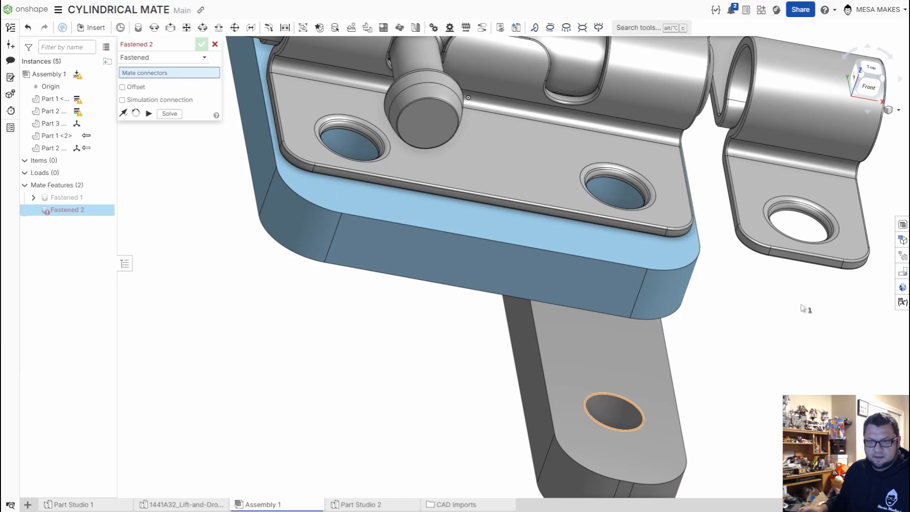
right_drag(805, 307, 809, 238)
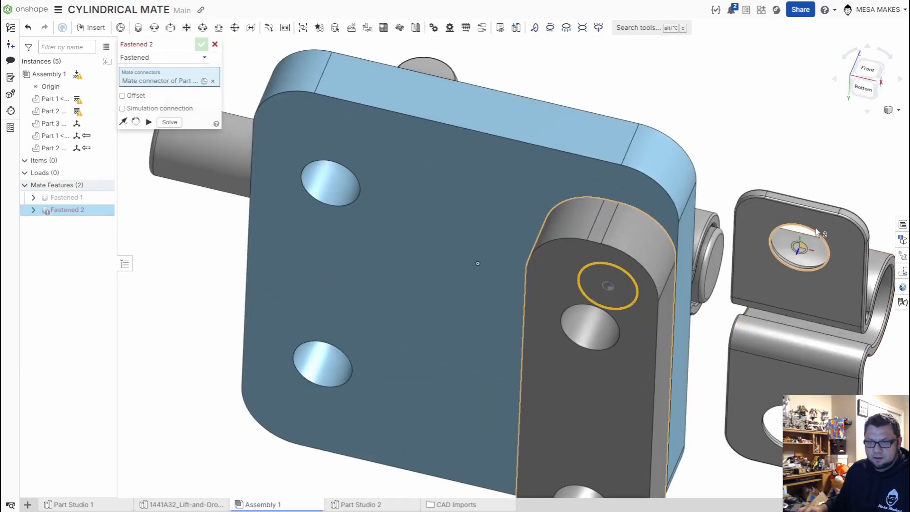
click(817, 232)
click(886, 244)
scroll(849, 247, down, 4)
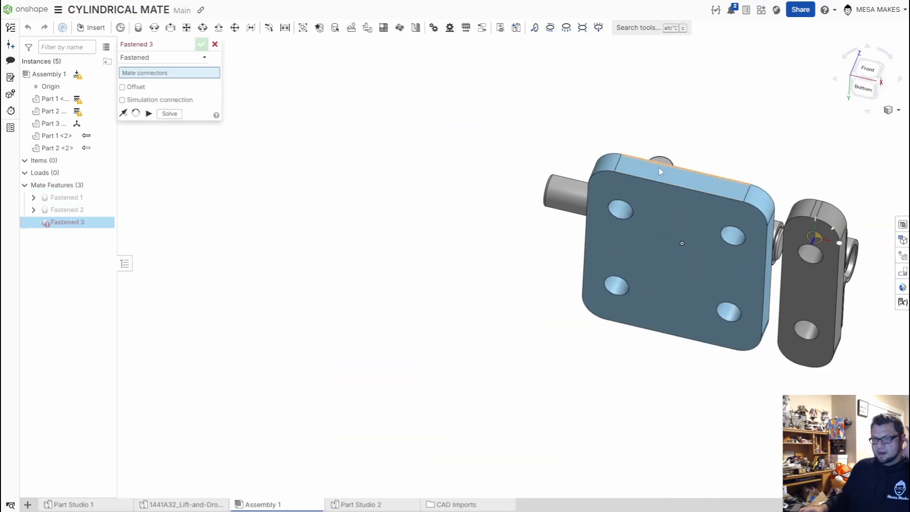
right_drag(659, 168, 718, 216)
scroll(684, 216, down, 3)
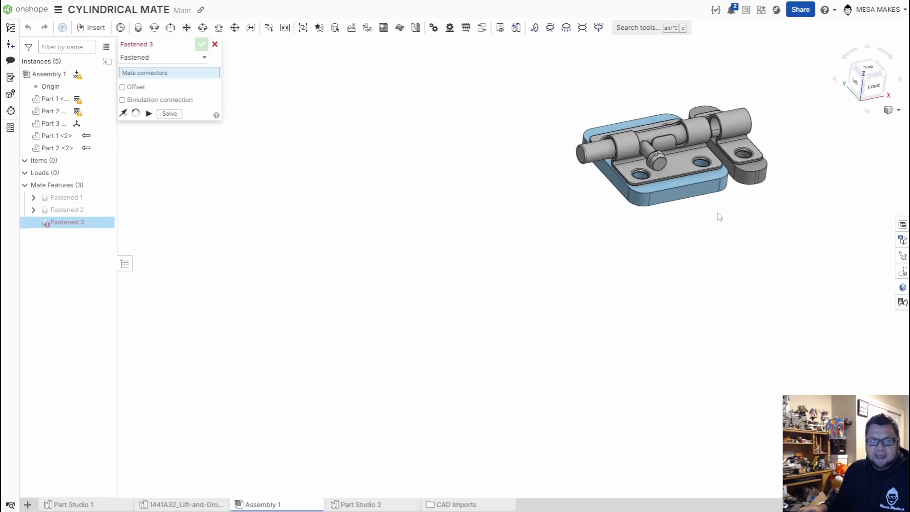
click(215, 44)
scroll(545, 252, up, 5)
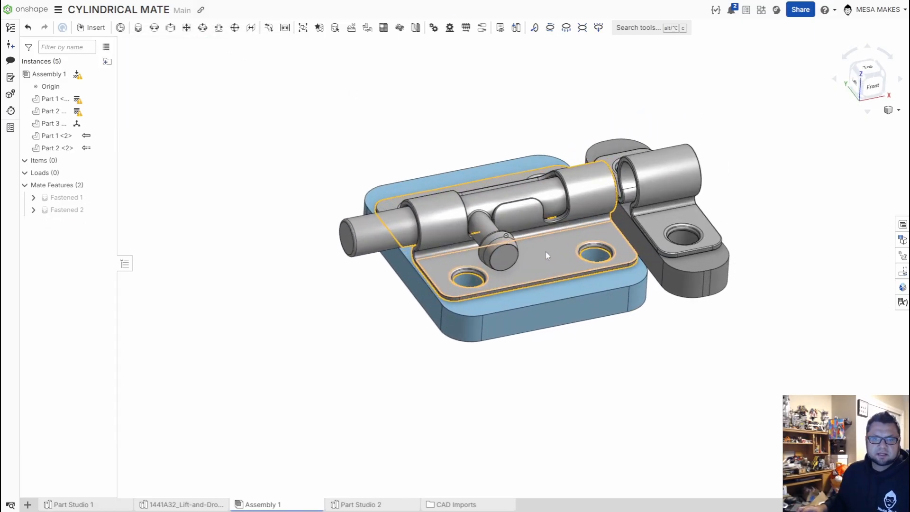
scroll(545, 252, down, 2)
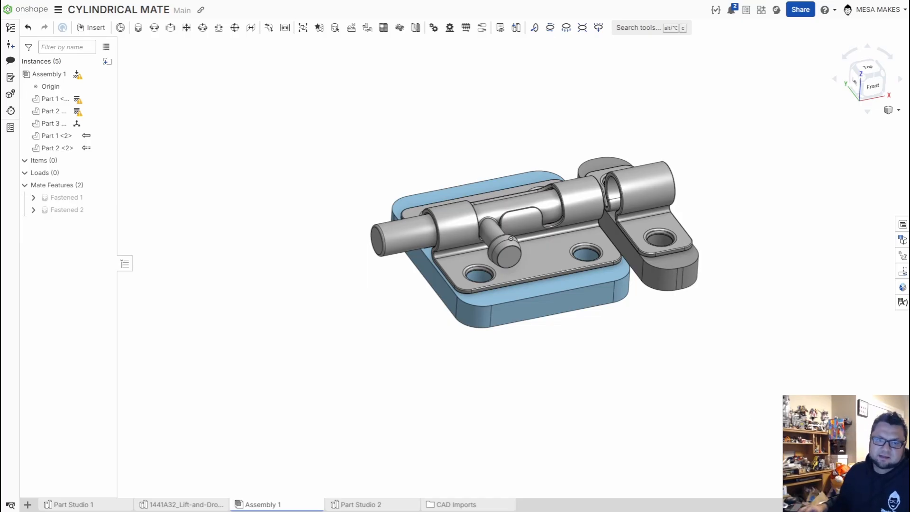
scroll(512, 270, up, 5)
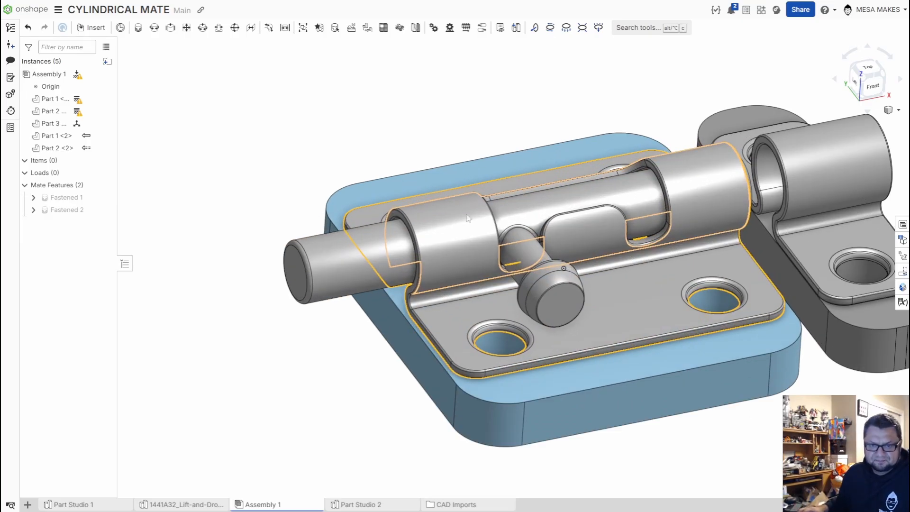
right_drag(511, 270, 546, 254)
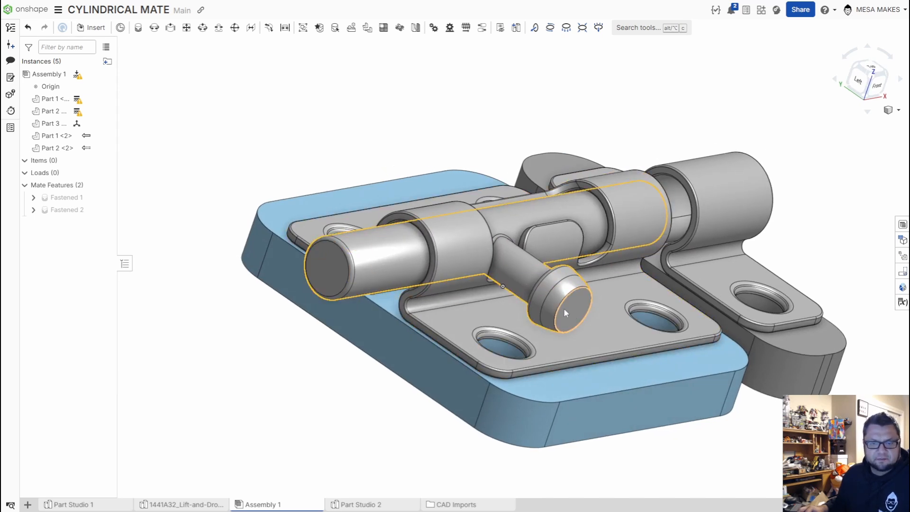
mouse_move(564, 309)
mouse_down()
mouse_move(531, 237)
mouse_move(566, 285)
mouse_move(570, 311)
mouse_up()
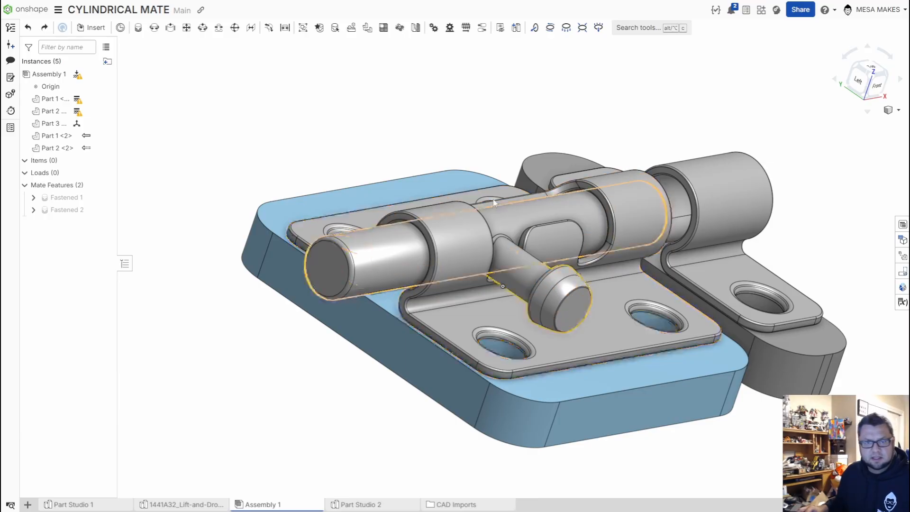
right_drag(494, 213, 509, 261)
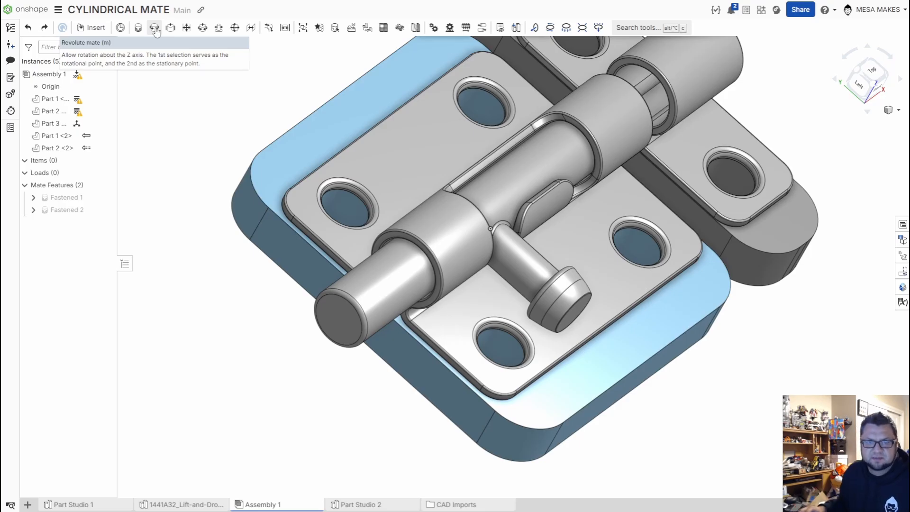
- Create a cylindrical mate between the bolt's round end face and the end of the latch base plate's sleeve
click(203, 28)
scroll(379, 211, up, 3)
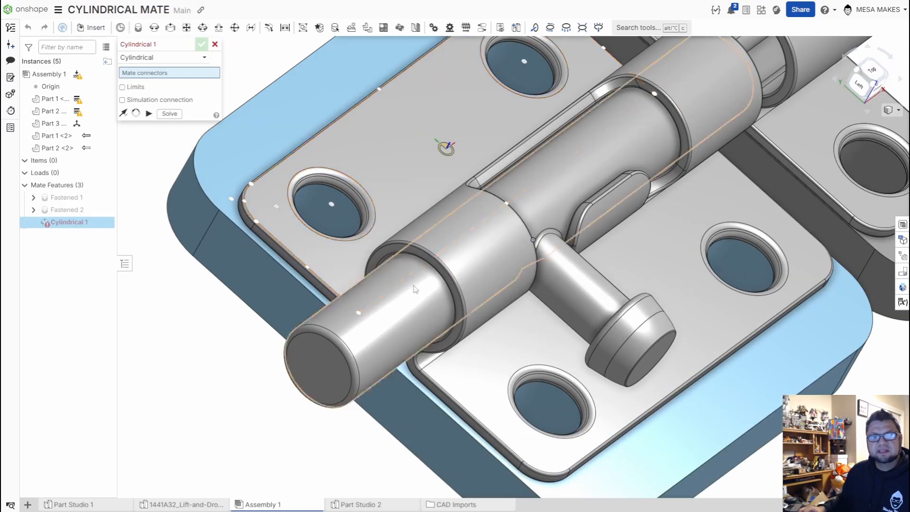
scroll(414, 291, down, 3)
right_drag(415, 290, 435, 345)
scroll(436, 345, up, 5)
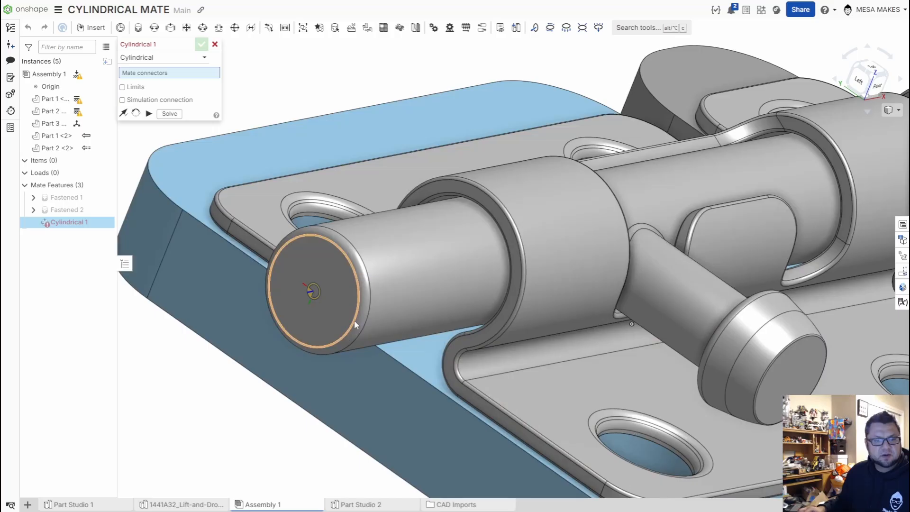
click(320, 291)
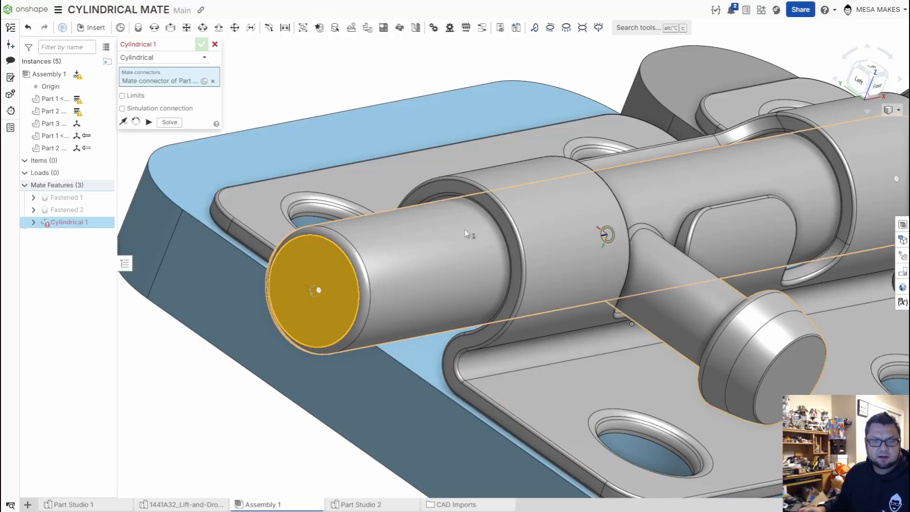
scroll(487, 205, up, 2)
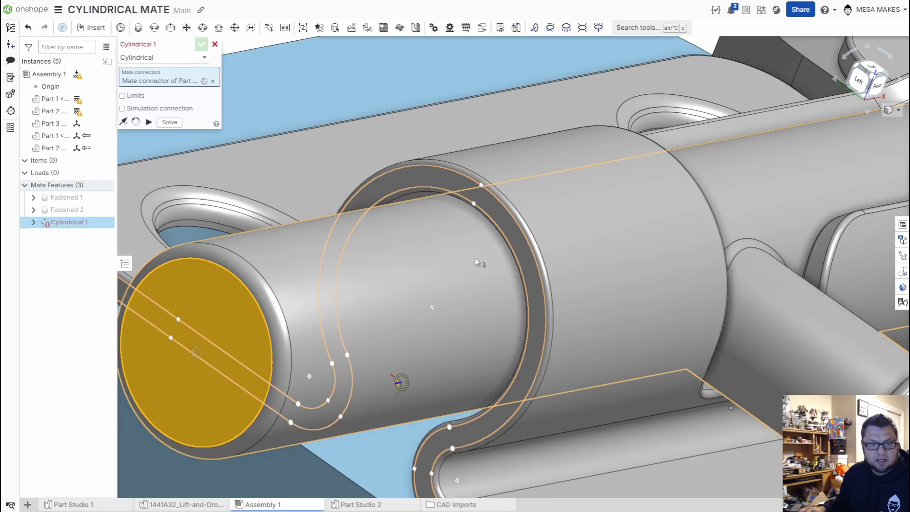
click(431, 307)
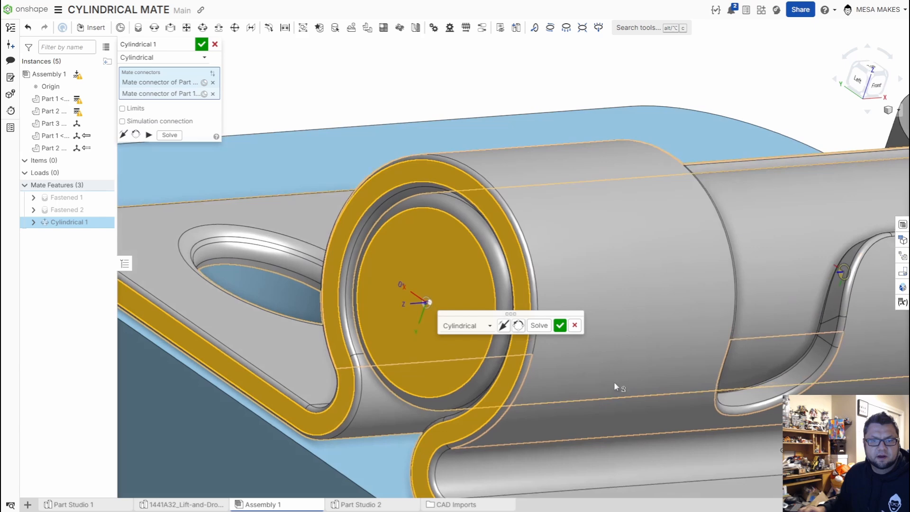
right_drag(615, 383, 580, 369)
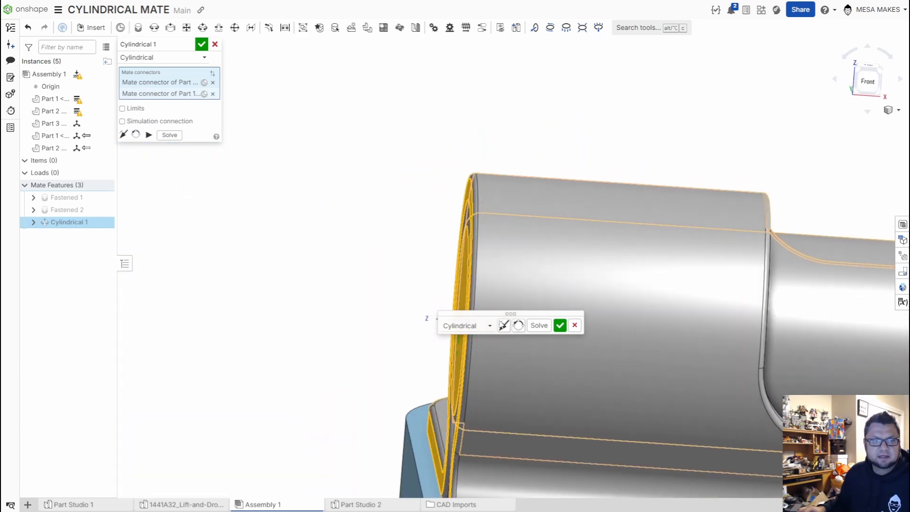
scroll(414, 269, down, 4)
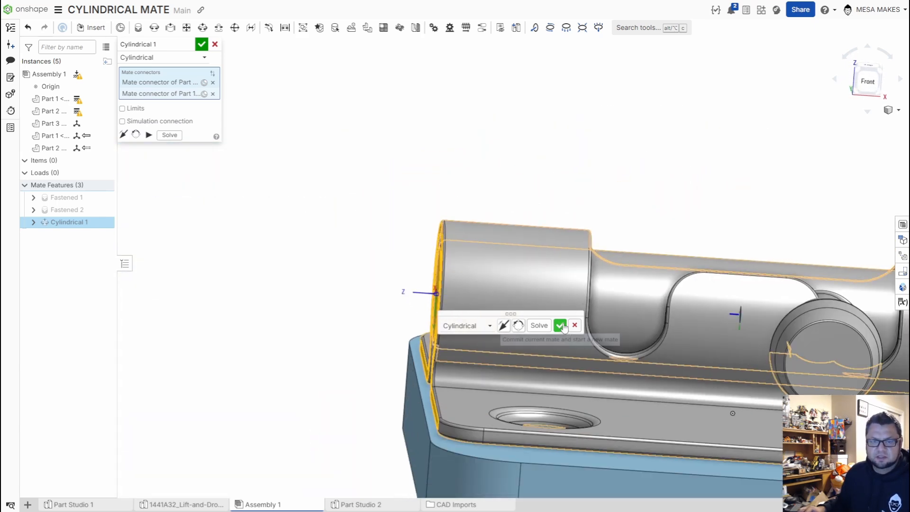
click(561, 326)
scroll(664, 294, down, 3)
middle_drag(654, 274, 401, 172)
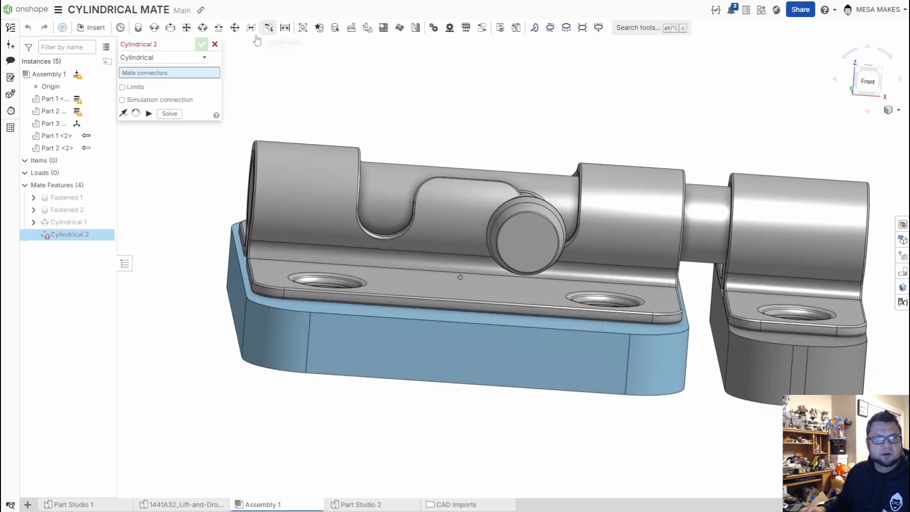
click(216, 44)
- Slide the bolt along its axis to test the unlimited cylindrical mate, then undo the movement while keeping the mate
right_drag(356, 143, 498, 247)
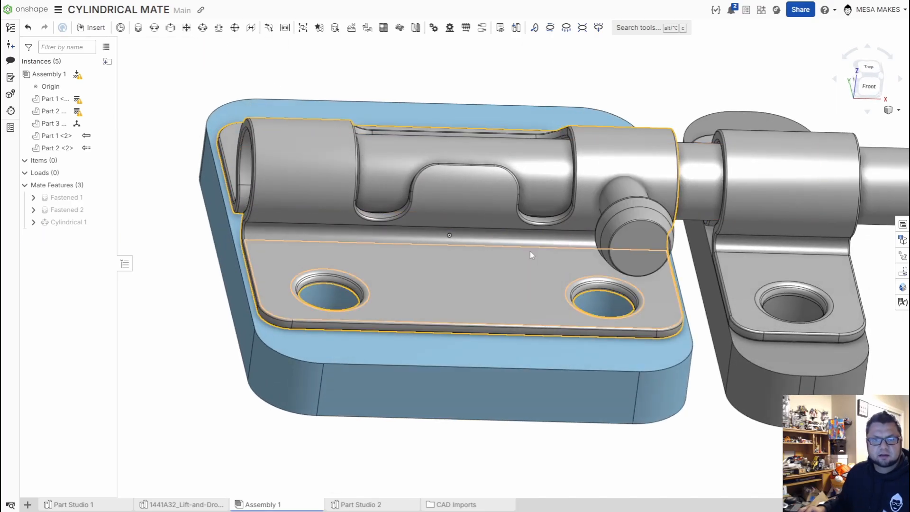
drag(530, 252, 416, 201)
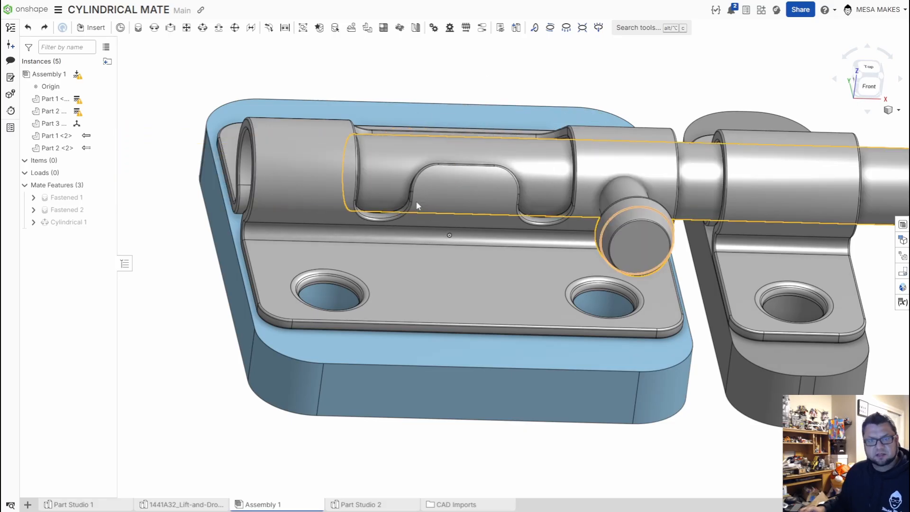
key(ctrl+z)
key(ctrl+z)
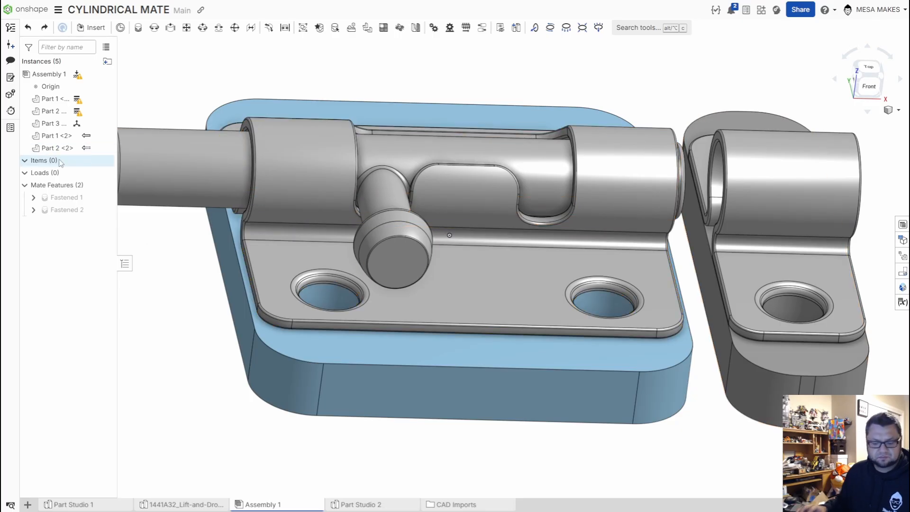
key(ctrl+y)
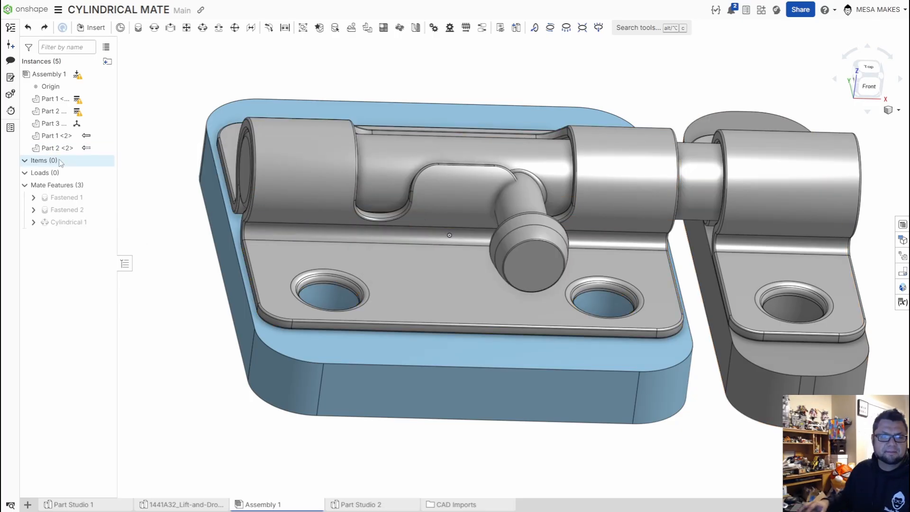
- Edit the Cylindrical 1 mate, enable its limits and set the minimum Z travel to -0.109 in
double_click(61, 223)
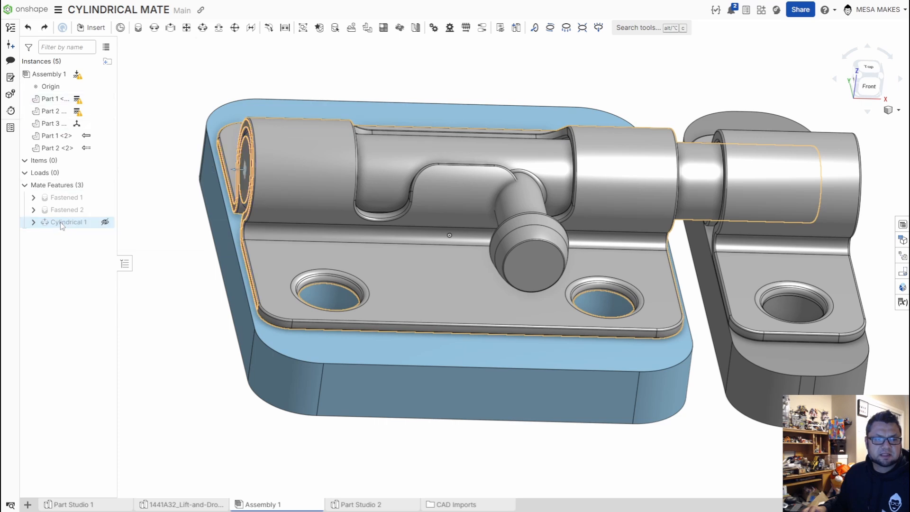
right_drag(427, 242, 700, 155)
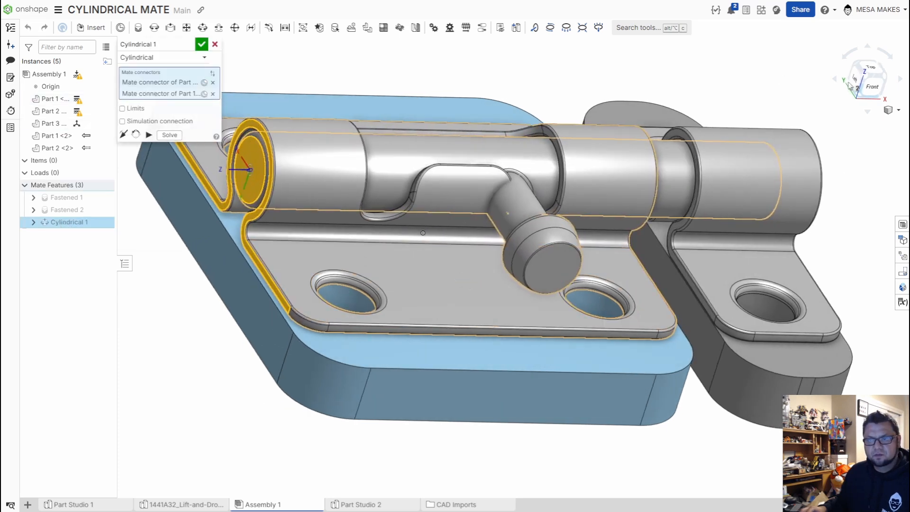
right_drag(367, 247, 481, 330)
scroll(481, 330, up, 3)
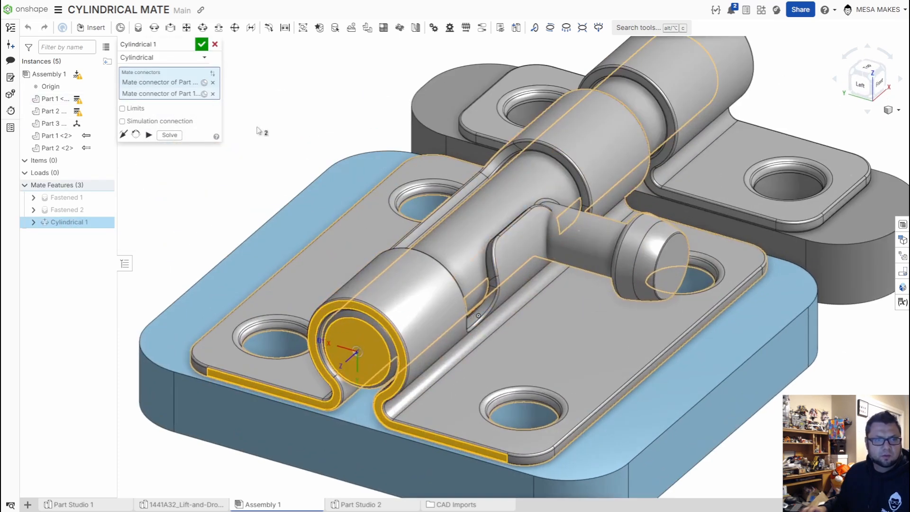
click(122, 108)
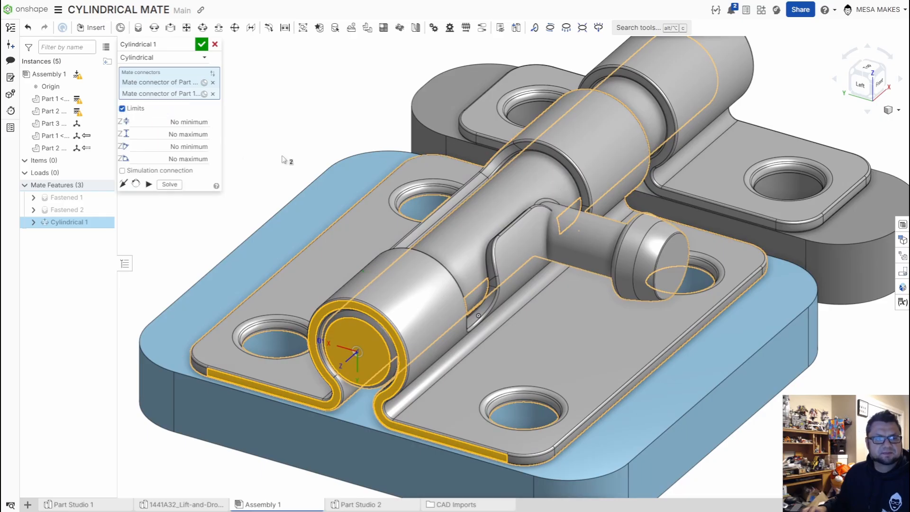
click(164, 124)
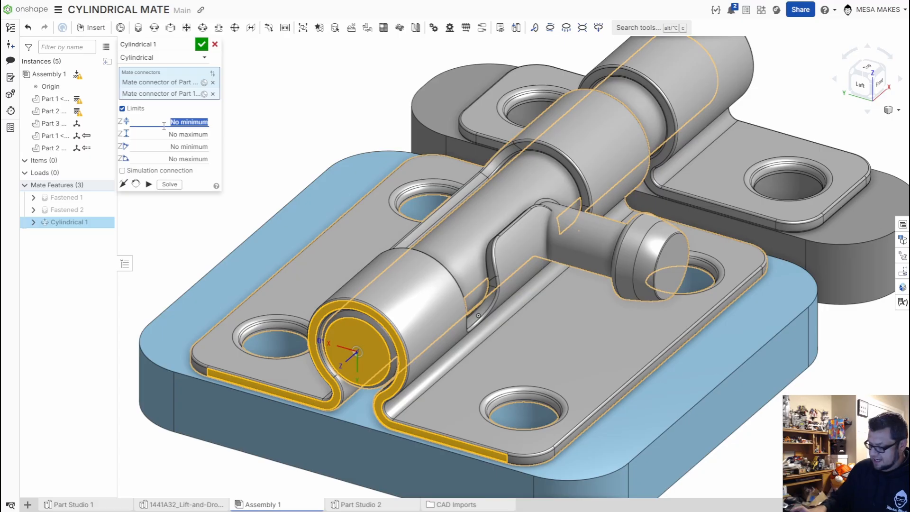
key(BackSpace)
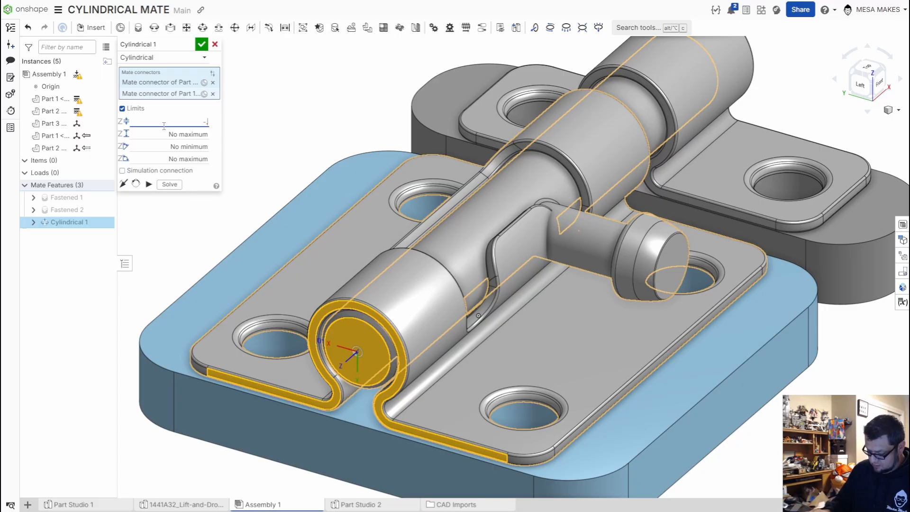
text(-.109)
key(Return)
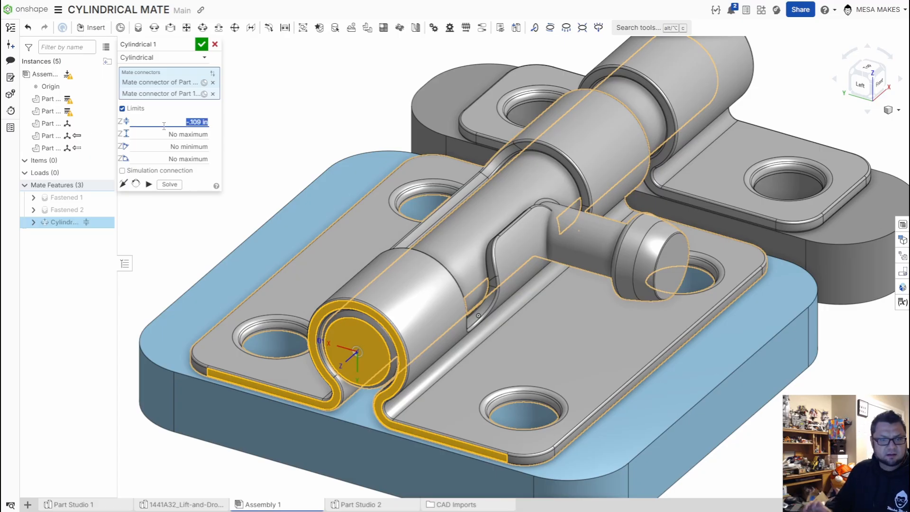
- Set the cylindrical mate's maximum Z travel limit to 0.57 in
click(882, 86)
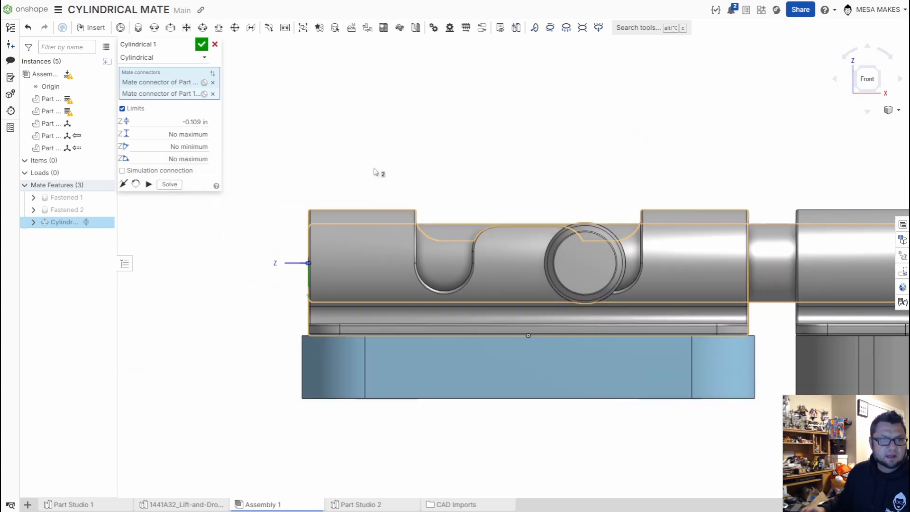
click(200, 133)
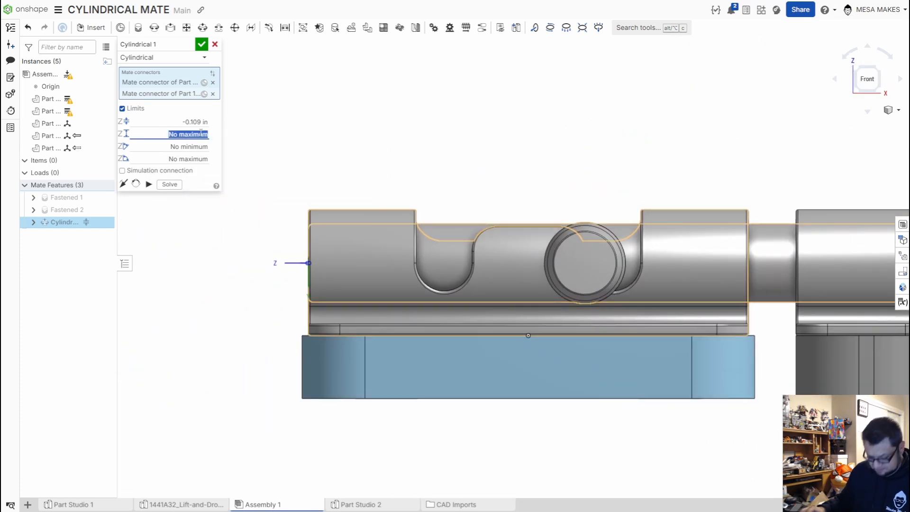
key(BackSpace)
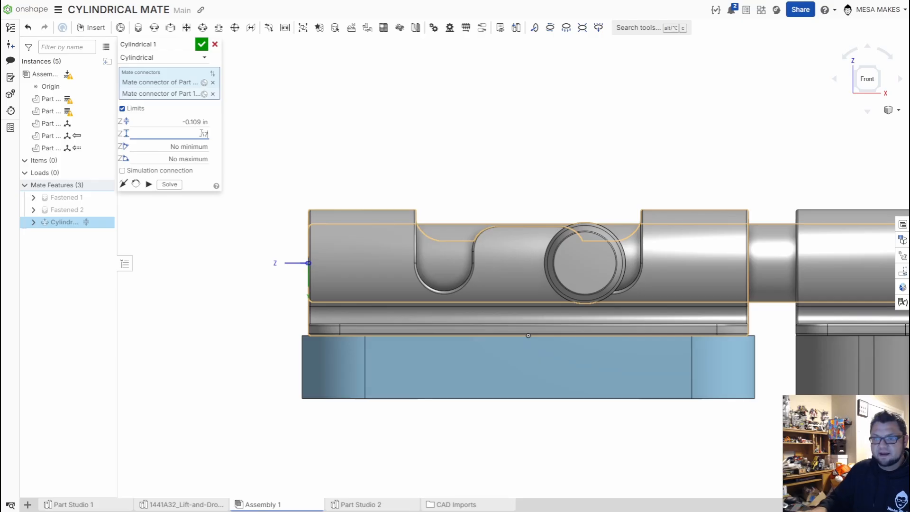
- Limit the cylindrical mate's rotation about Z to between 0 and 120 degrees and accept the mate
click(197, 149)
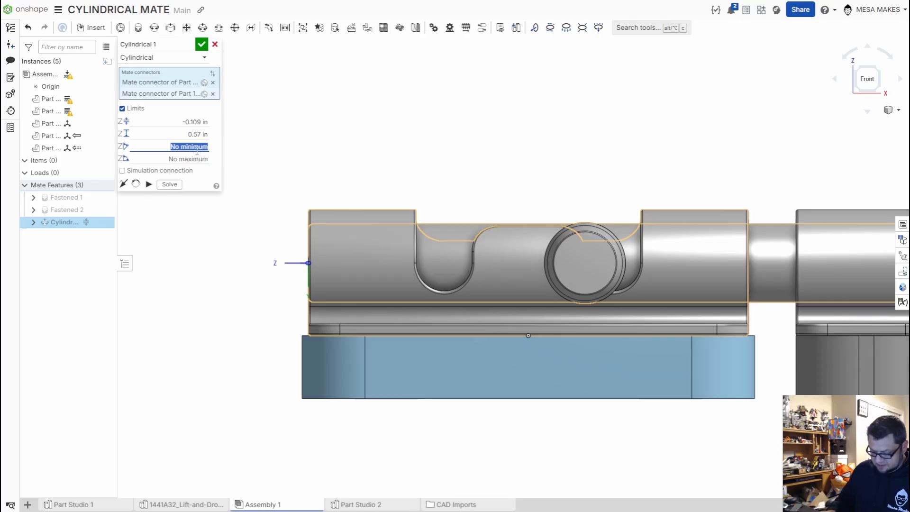
text(0)
key(Return)
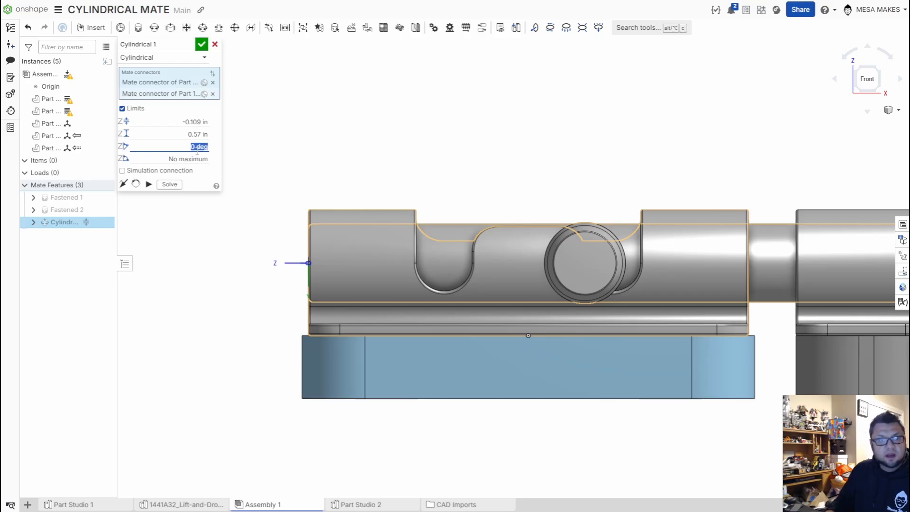
key(Tab)
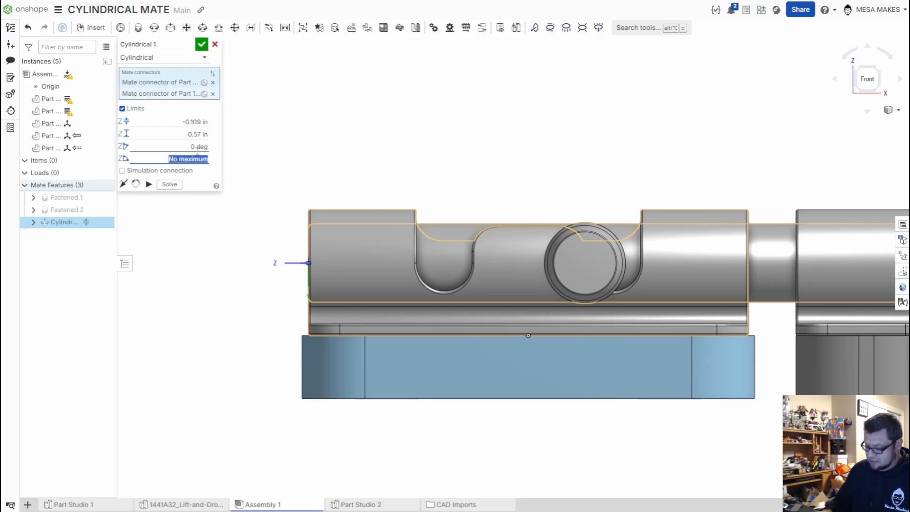
text(120)
key(Return)
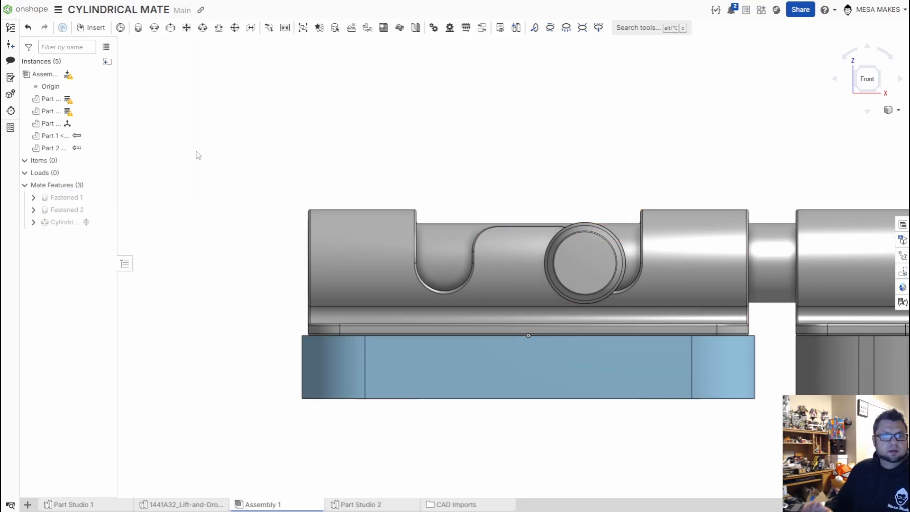
- Slide the bolt back and forth by its handle to test the travel limits of the cylindrical mate
scroll(257, 179, down, 3)
right_drag(295, 227, 394, 261)
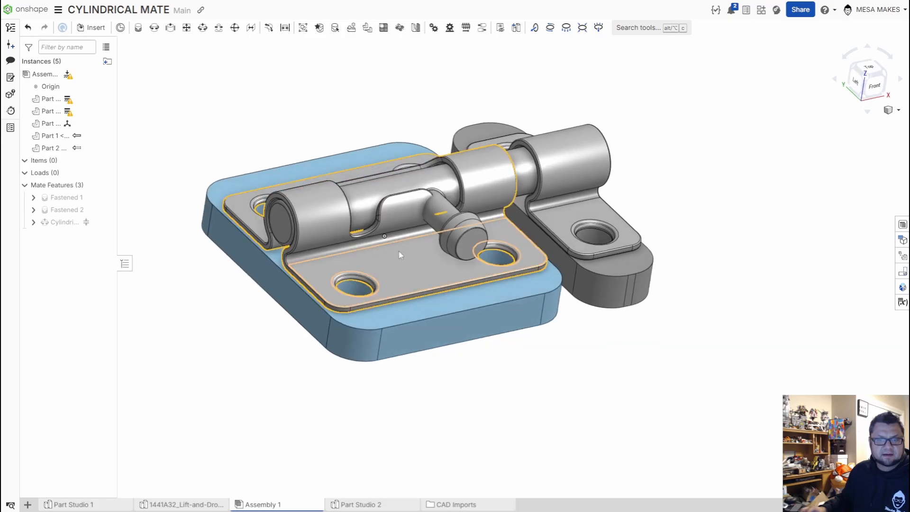
drag(458, 240, 377, 277)
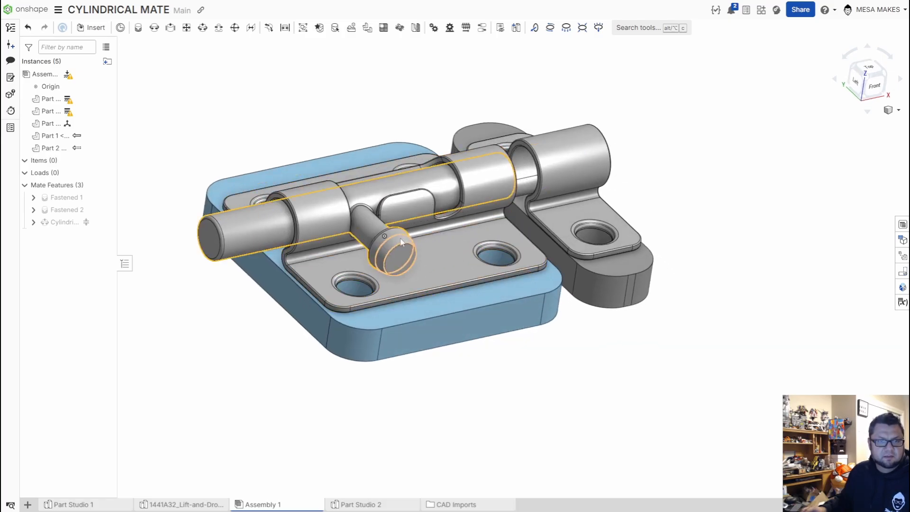
right_drag(402, 241, 350, 239)
scroll(340, 209, up, 4)
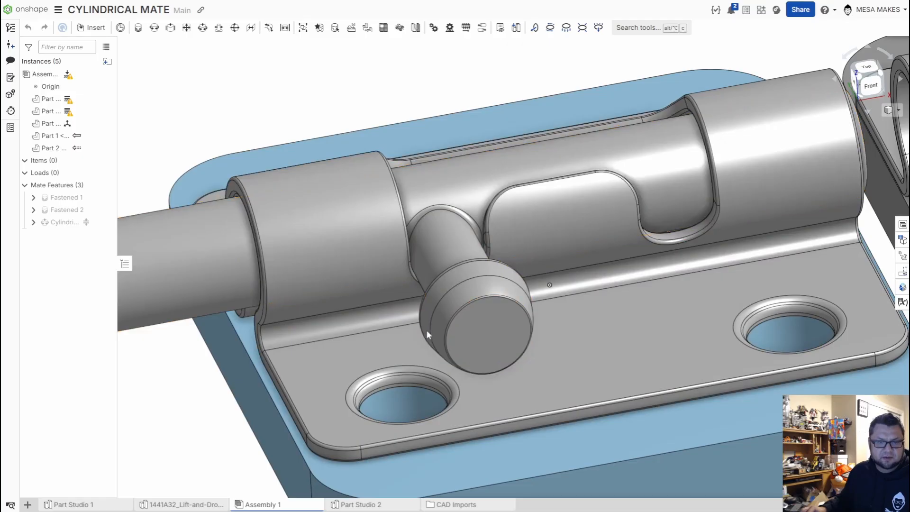
drag(545, 332, 851, 327)
drag(709, 350, 468, 276)
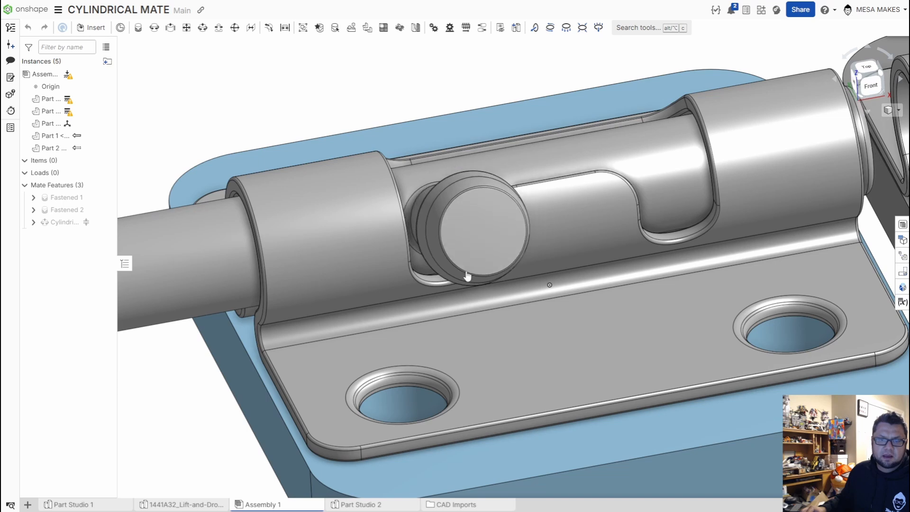
- Swing the bolt's handle up out of its slot and slide the bolt toward the strike plate
right_drag(405, 309, 460, 346)
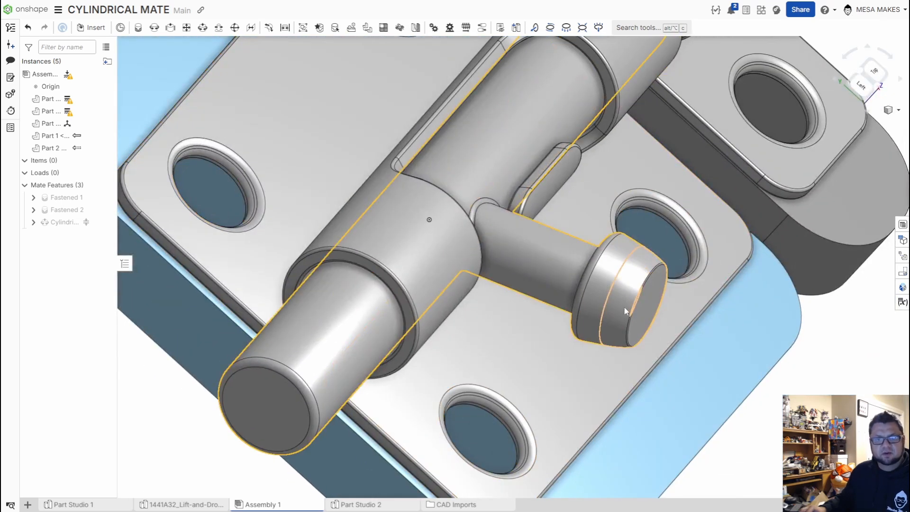
drag(624, 307, 349, 135)
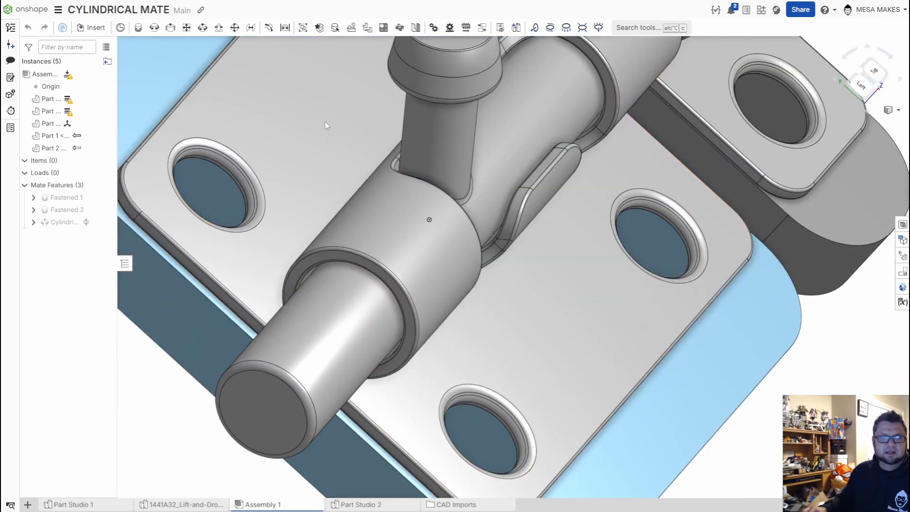
drag(472, 70, 588, 31)
drag(660, 4, 716, 2)
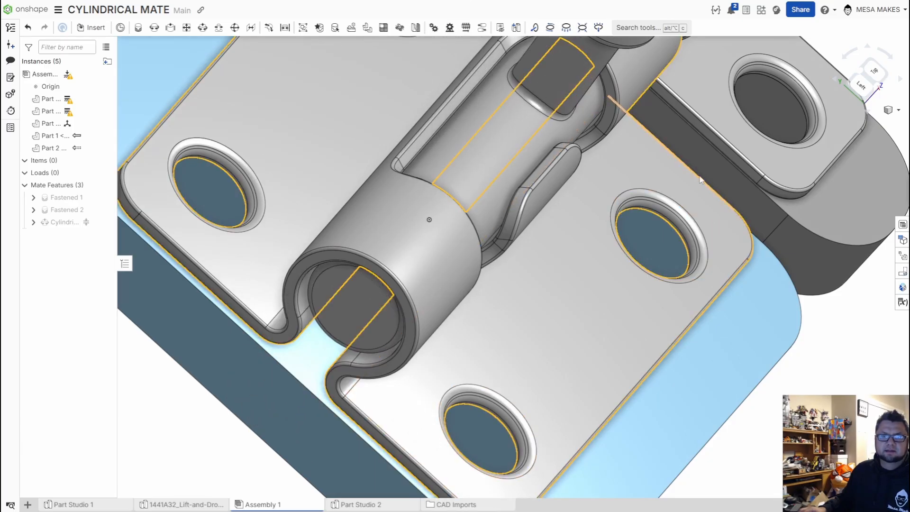
- Rotate the bolt's handle down into the base plate slot nearest the strike plate to test the rotation limits
middle_drag(690, 205, 603, 339)
right_drag(613, 313, 501, 344)
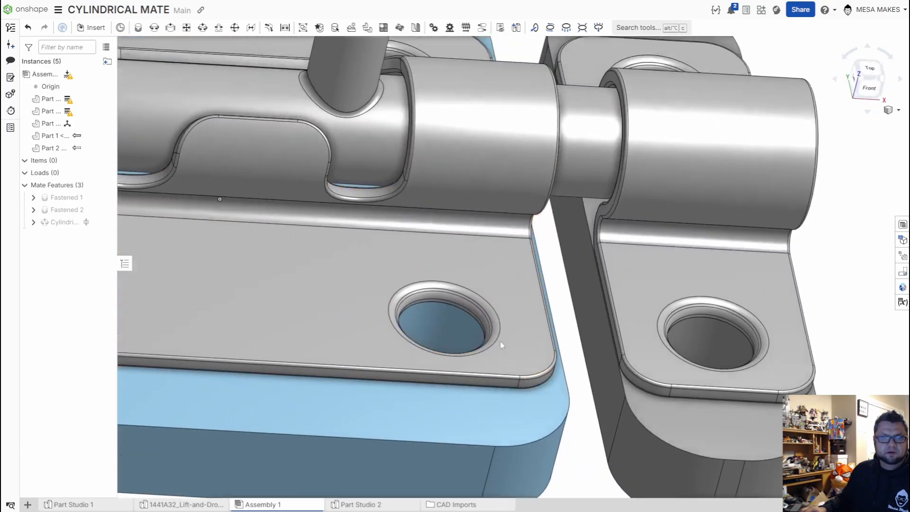
middle_drag(501, 344, 512, 456)
drag(347, 188, 511, 371)
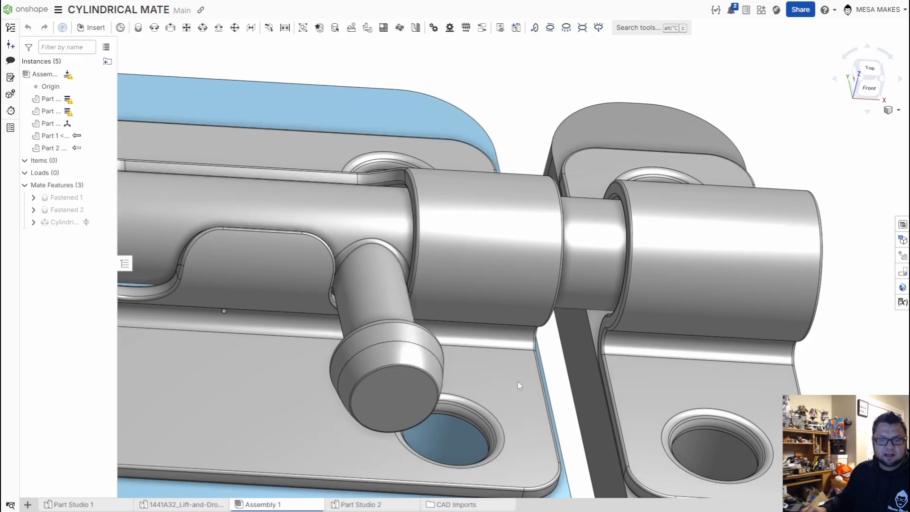
- Swing the bolt's handle up out of its slot and slide the bolt fully away from the strike plate
drag(519, 339, 328, 192)
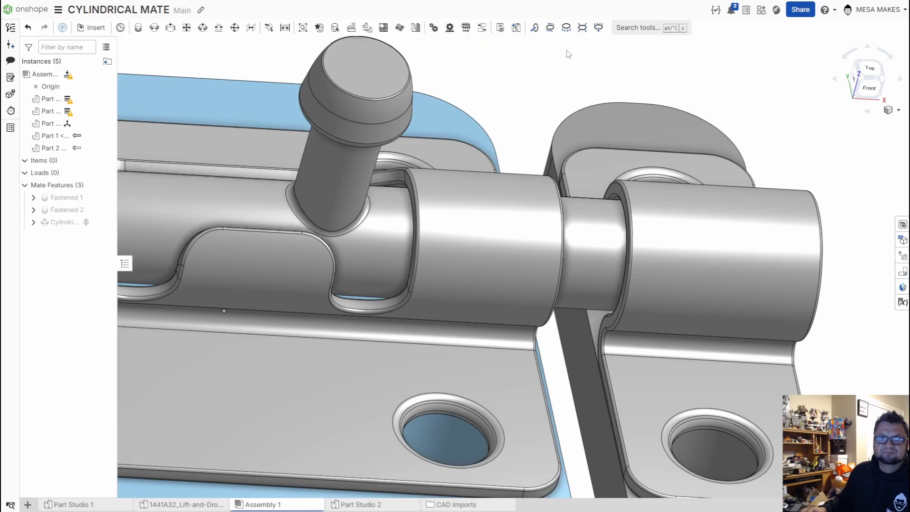
scroll(450, 185, down, 4)
middle_drag(438, 220, 596, 260)
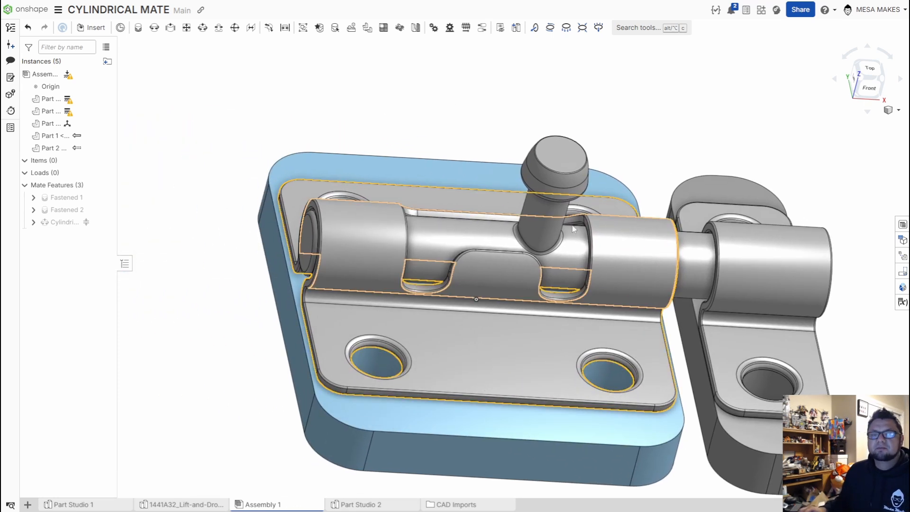
drag(564, 168, 345, 270)
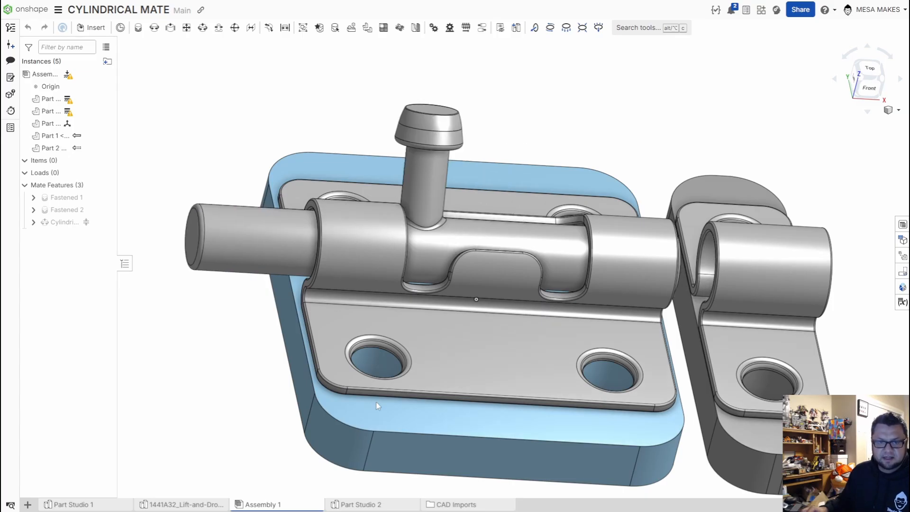
- Rotate the handle into the slot farthest from the strike plate, and return the bolt to mid-travel with its handle raised
drag(432, 486, 297, 447)
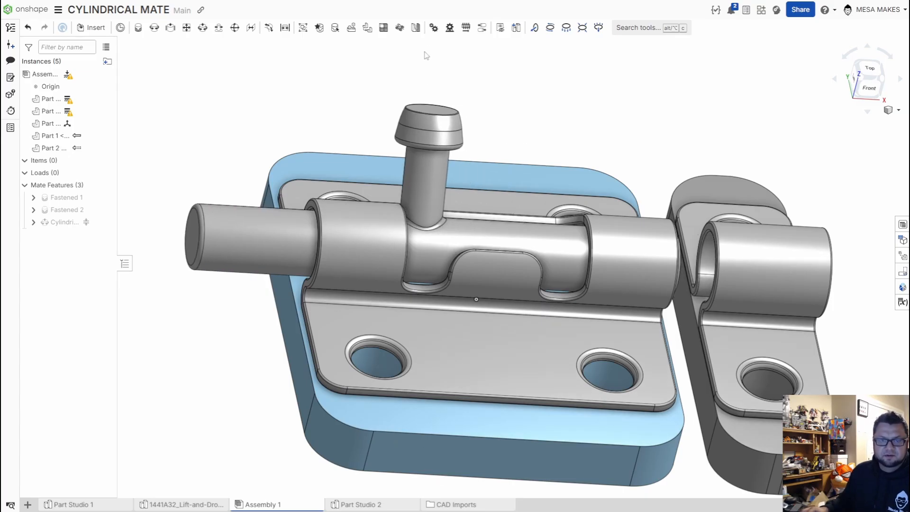
drag(434, 294, 412, 401)
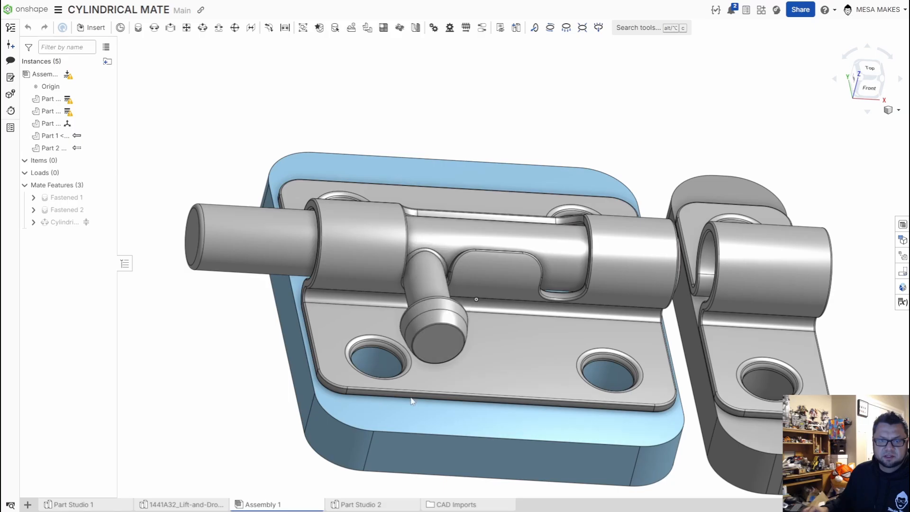
drag(426, 334, 623, 379)
drag(530, 376, 645, 368)
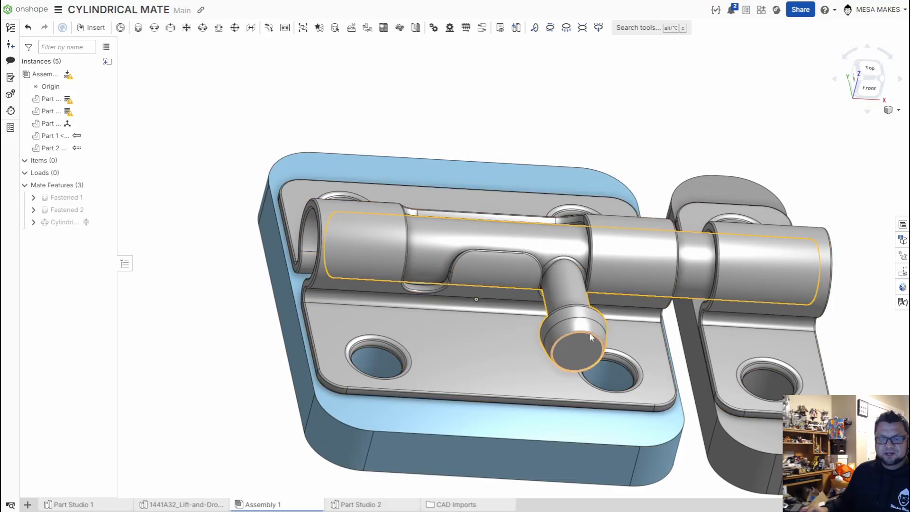
drag(590, 332, 524, 203)
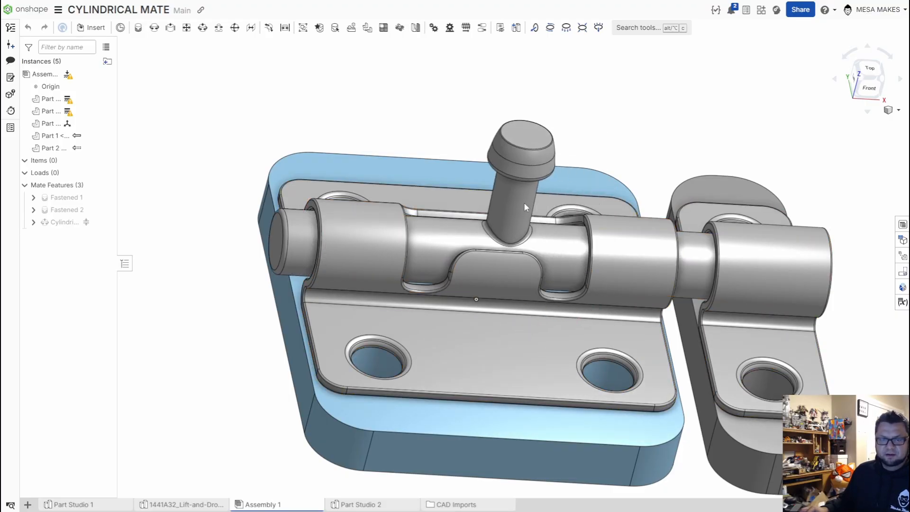
- Start inserting a countersunk bolt from the standard content library using the ANSI inch standard
right_drag(562, 334, 552, 353)
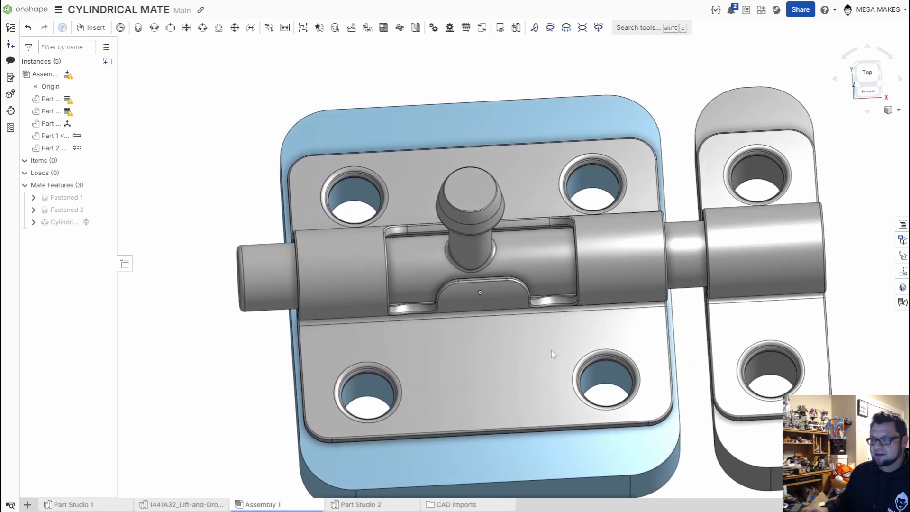
click(101, 30)
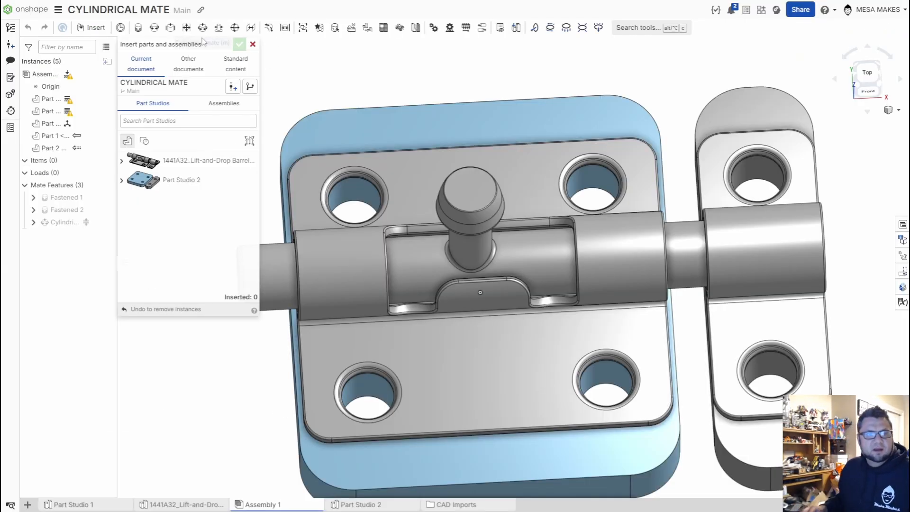
click(185, 63)
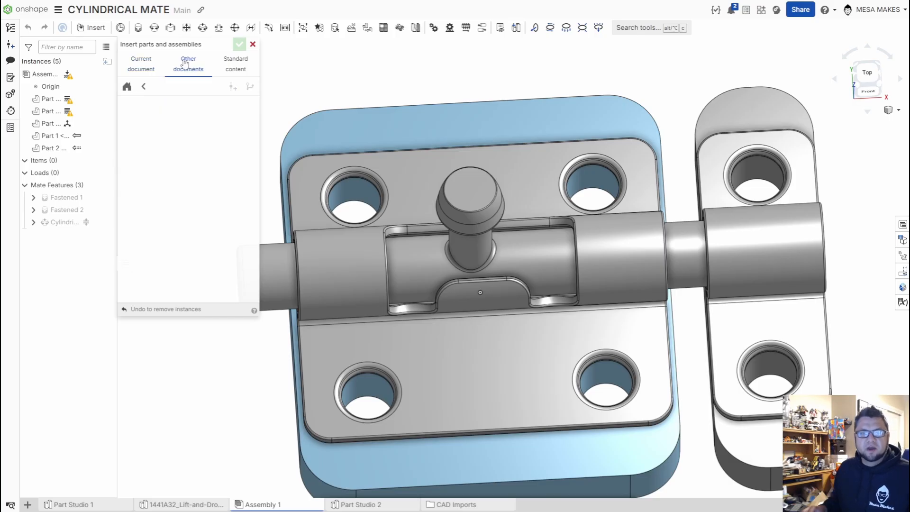
click(227, 65)
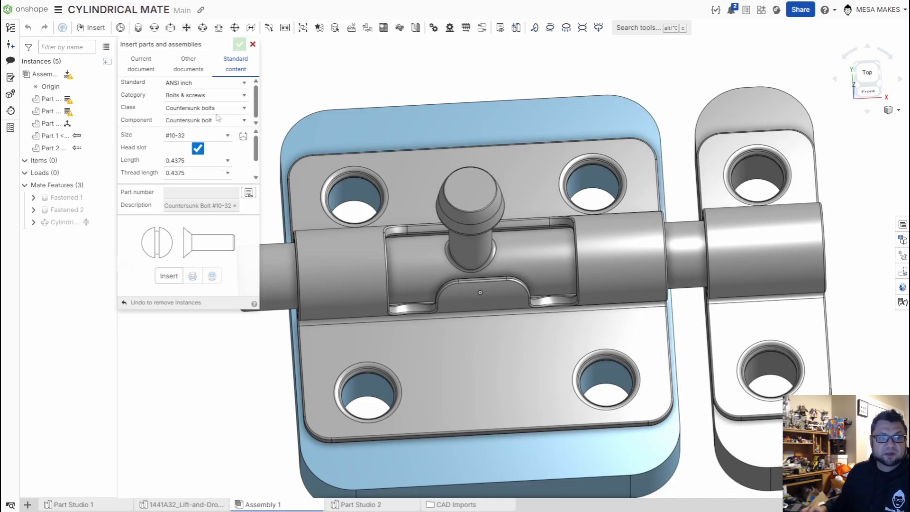
click(190, 83)
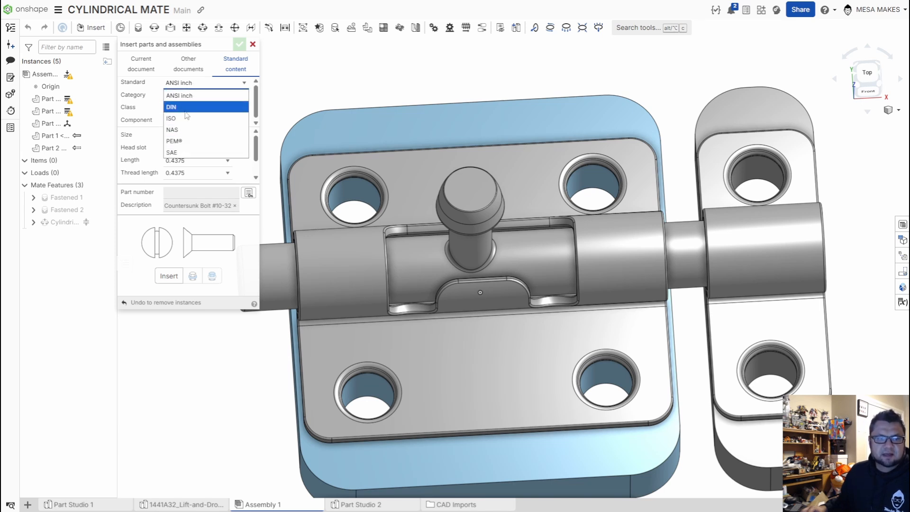
click(188, 95)
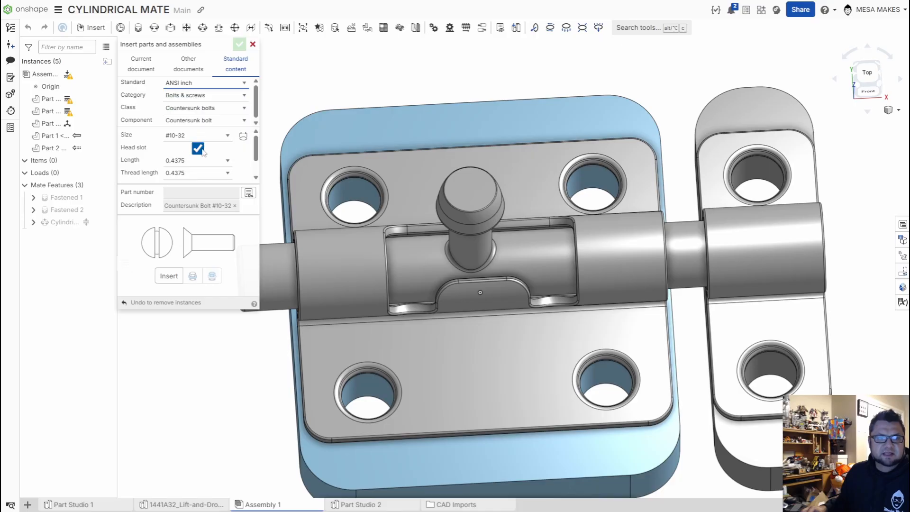
- Auto-size the countersunk bolt from a rear base plate hole and override its size with 1-8
click(243, 138)
scroll(299, 212, up, 5)
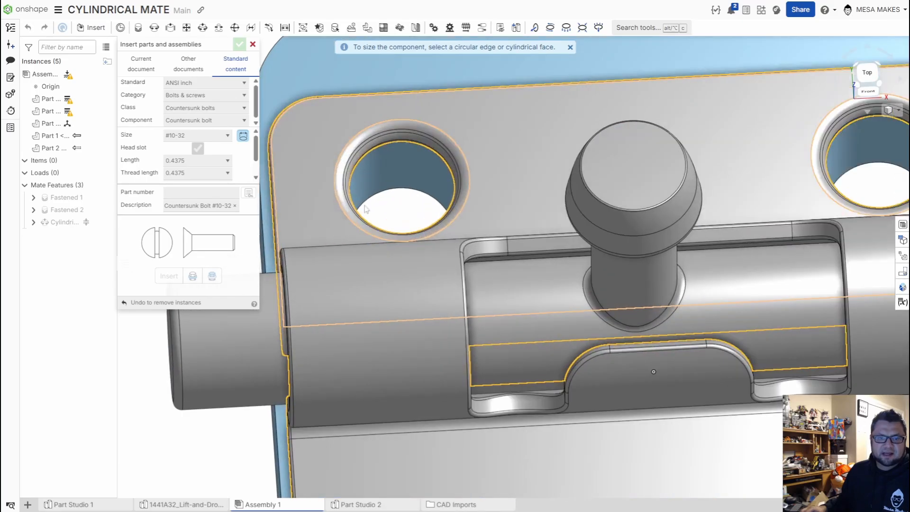
click(416, 174)
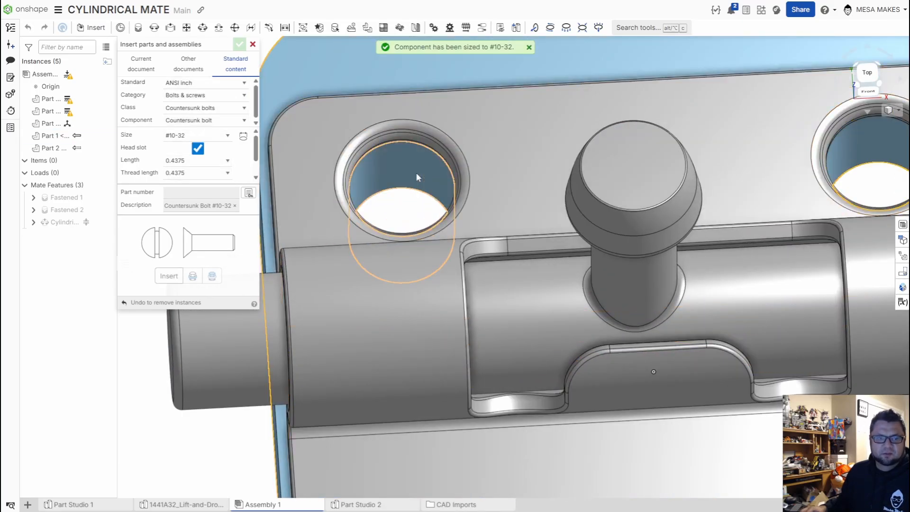
click(223, 136)
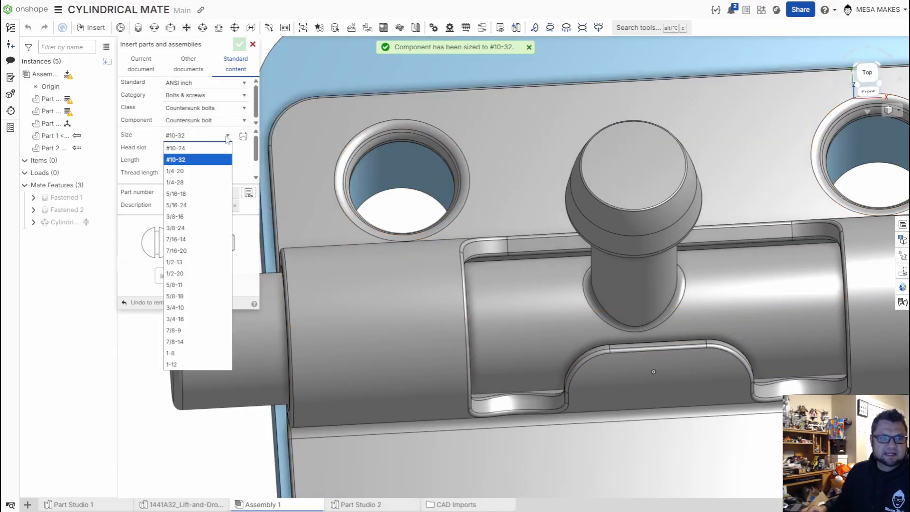
click(179, 354)
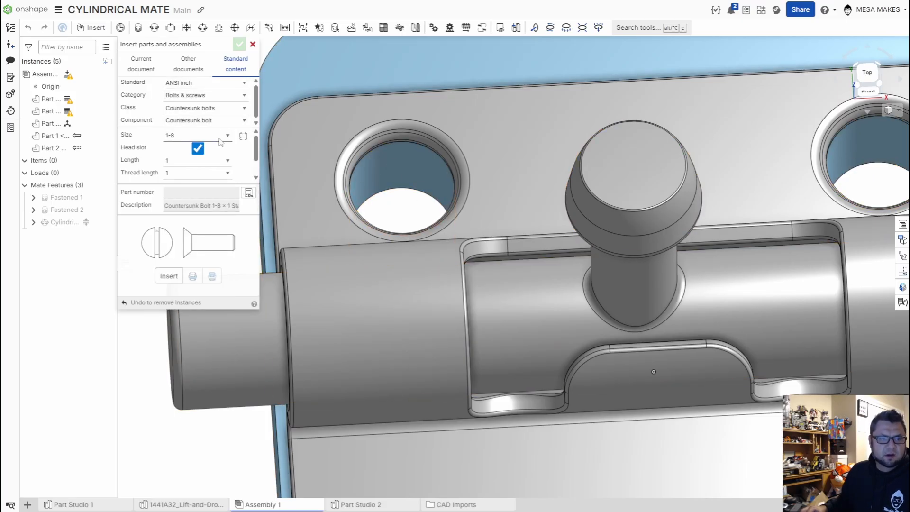
scroll(260, 301, down, 2)
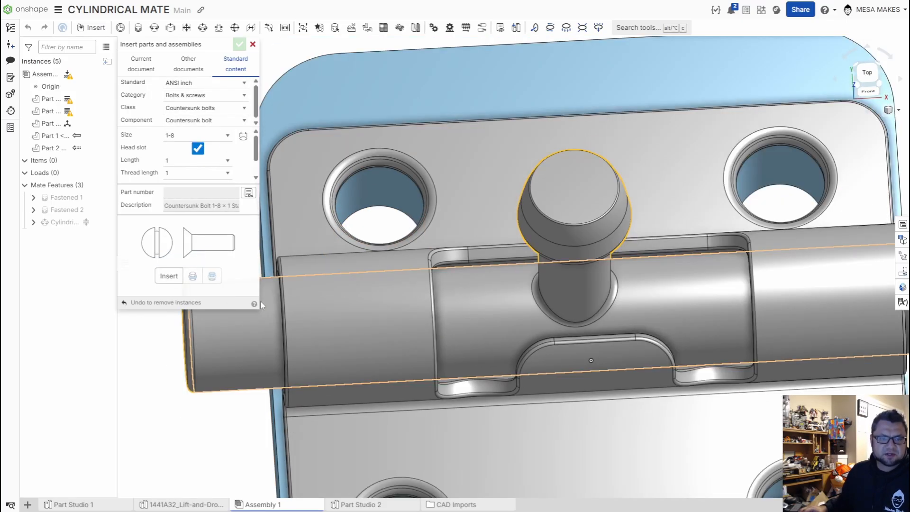
- Try to insert the 1-8 countersunk bolt into the base plate's front mounting hole farthest from the strike plate
click(169, 276)
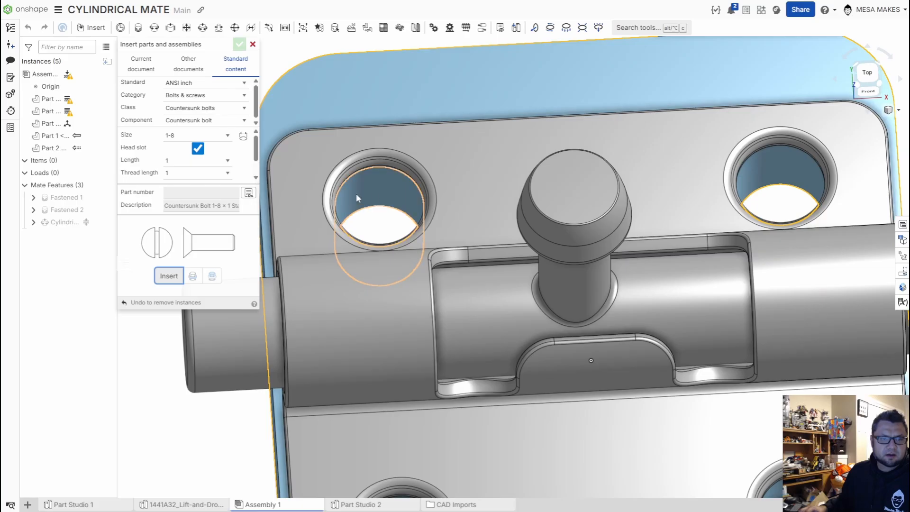
click(377, 195)
scroll(385, 193, down, 3)
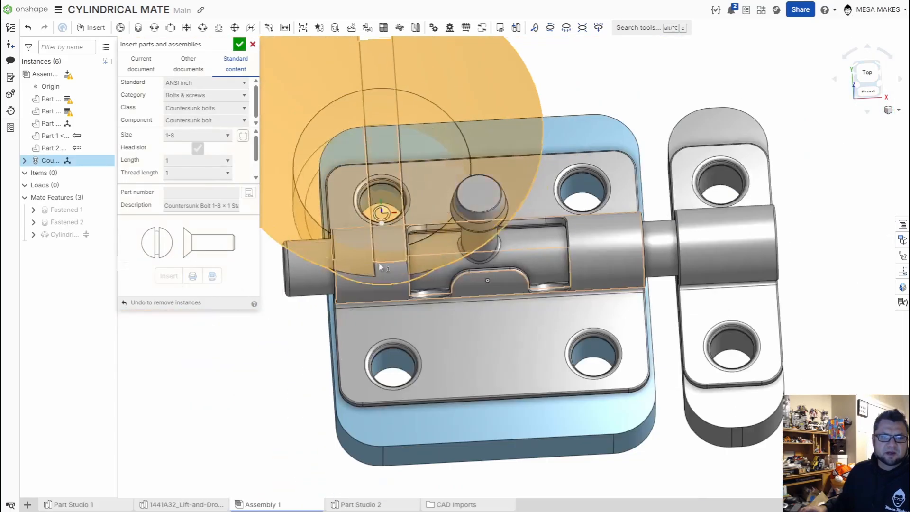
right_drag(378, 266, 416, 235)
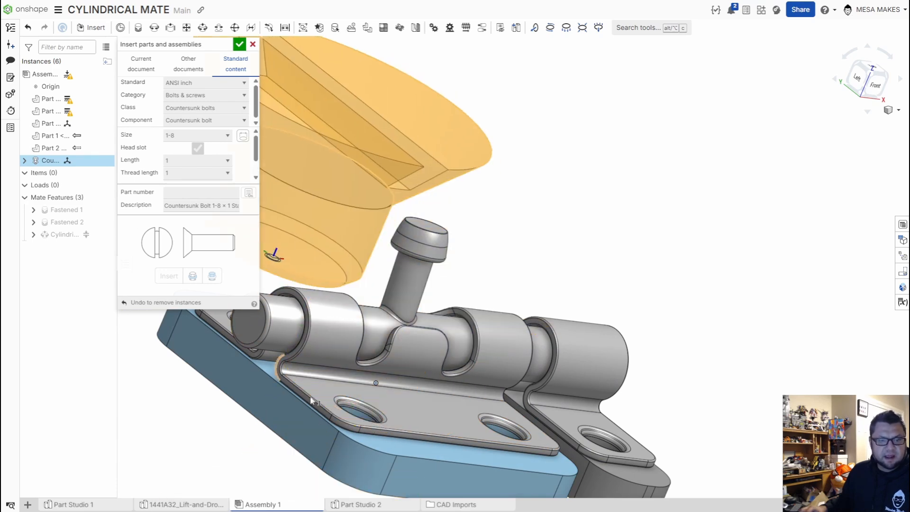
scroll(334, 406, up, 5)
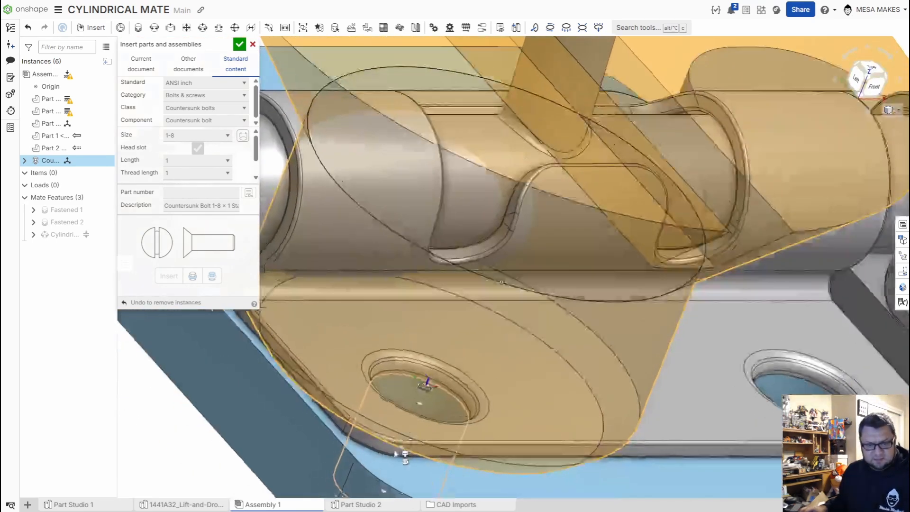
scroll(448, 337, up, 3)
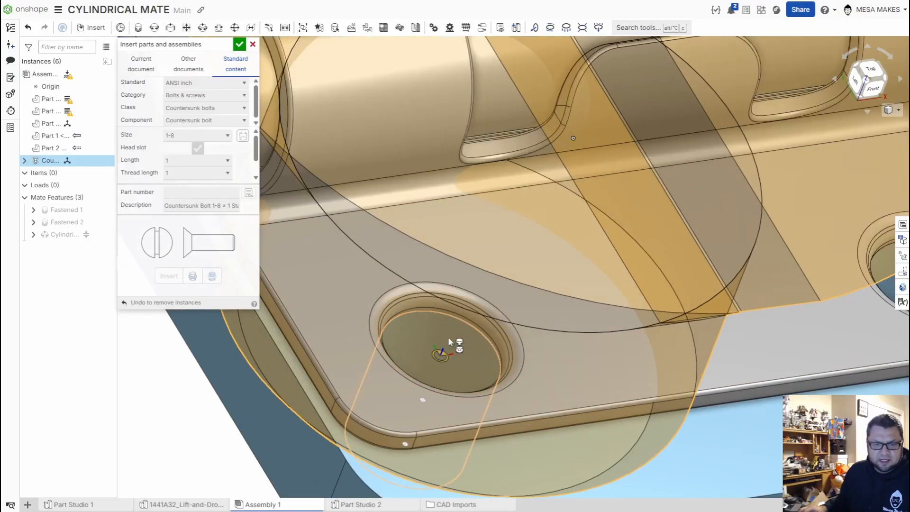
click(426, 398)
scroll(427, 398, down, 5)
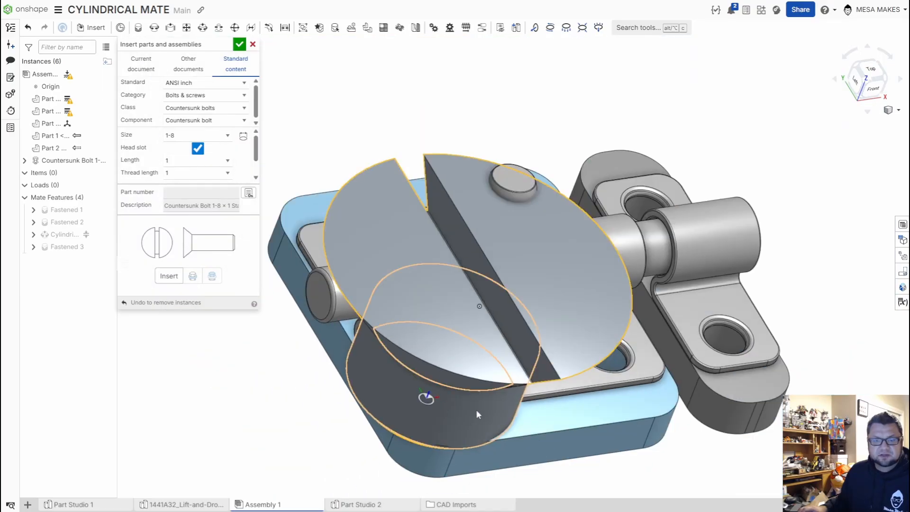
right_drag(476, 411, 458, 386)
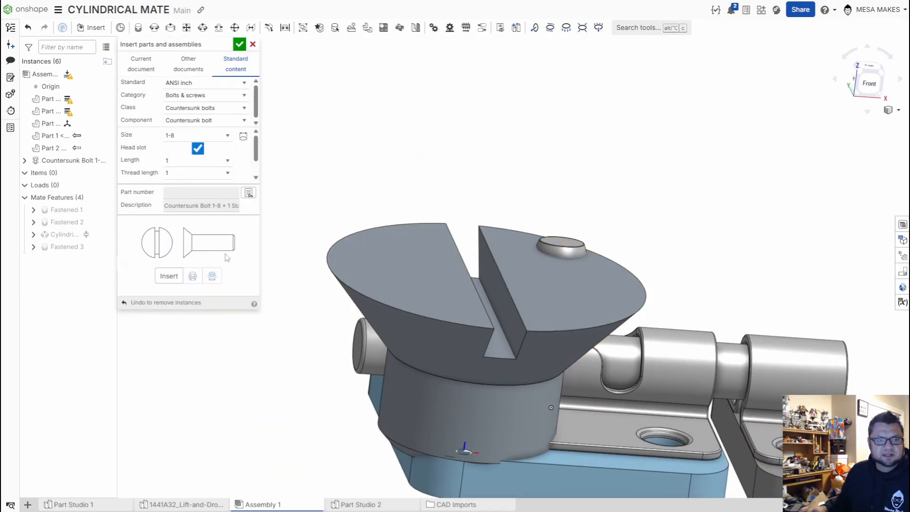
click(445, 319)
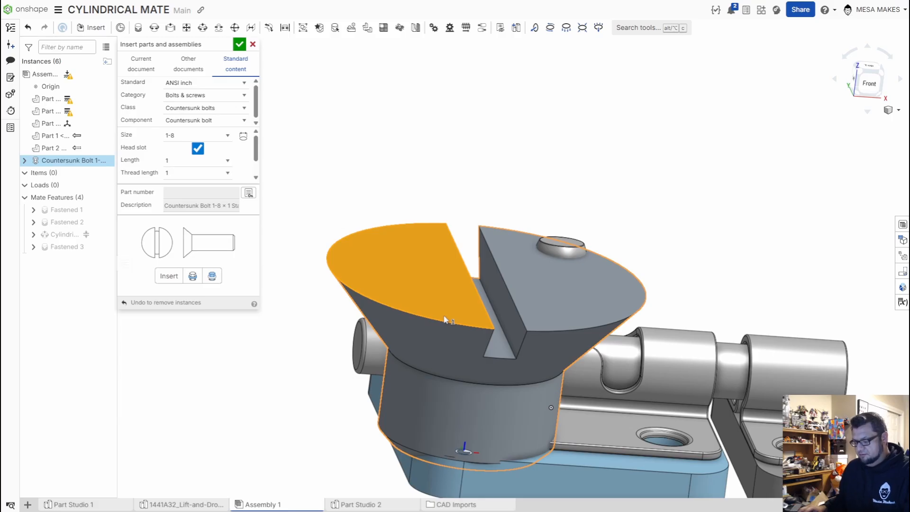
click(383, 182)
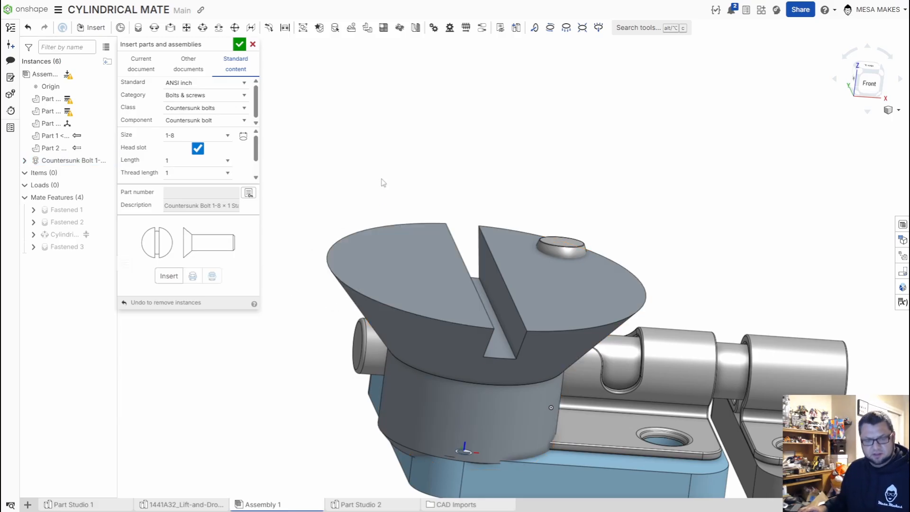
- Undo the placement and insertion of the oversized 1-8 countersunk bolt
key(ctrl+z)
right_drag(318, 218, 324, 240)
scroll(436, 374, down, 3)
key(ctrl+z)
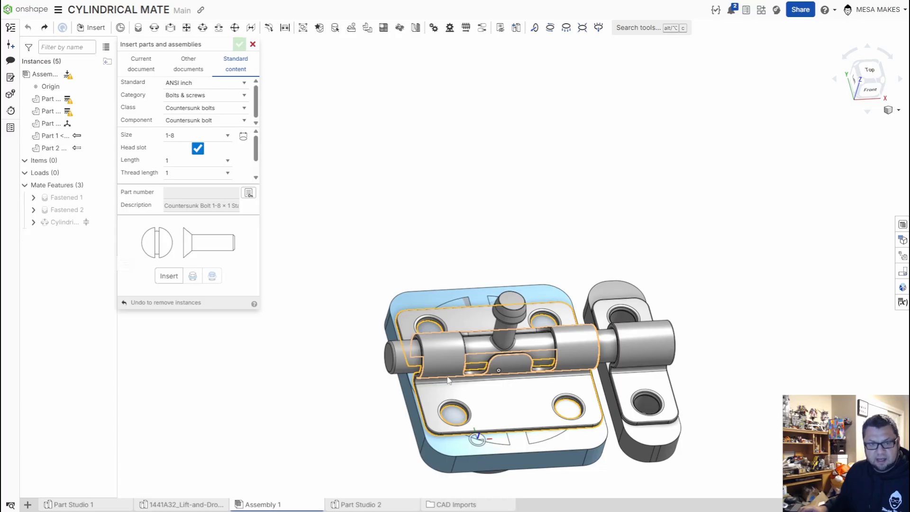
- Size the countersunk bolt to #10-32 from the base plate's rear hole and set its length to 4
right_drag(446, 363, 396, 310)
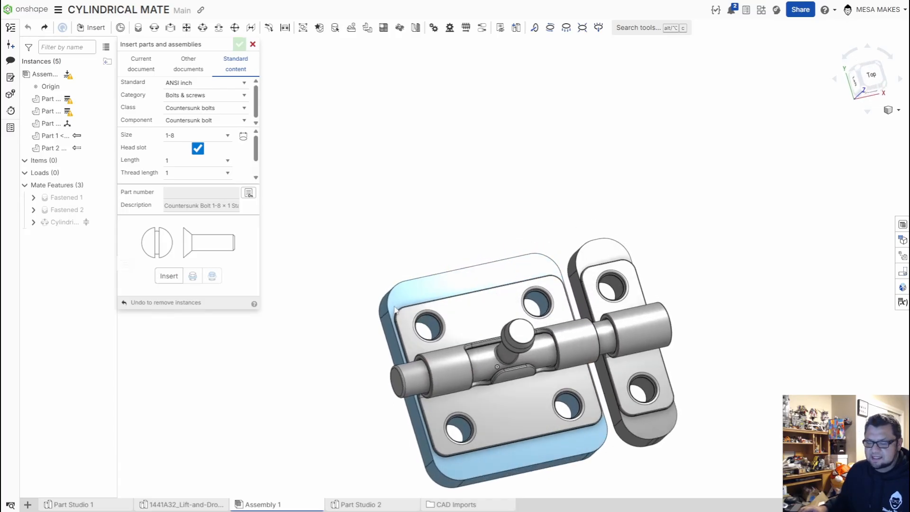
click(244, 137)
scroll(376, 301, up, 5)
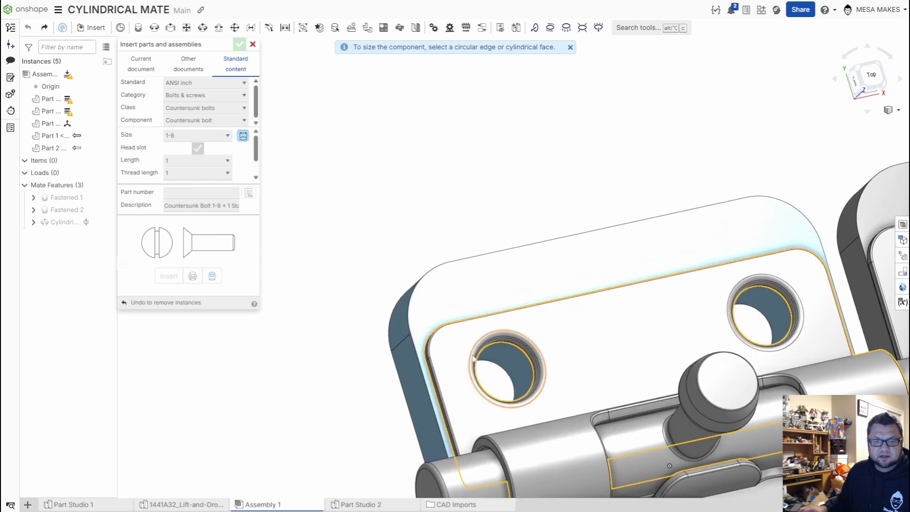
click(519, 360)
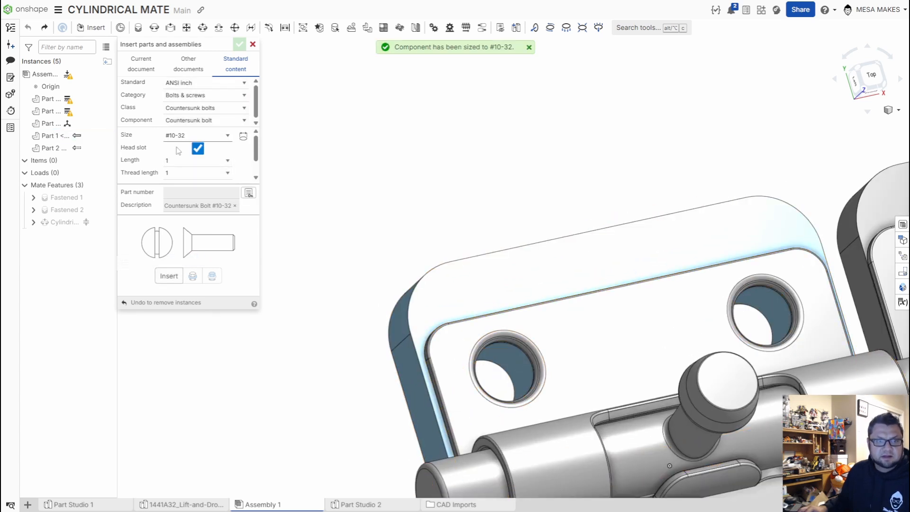
click(227, 161)
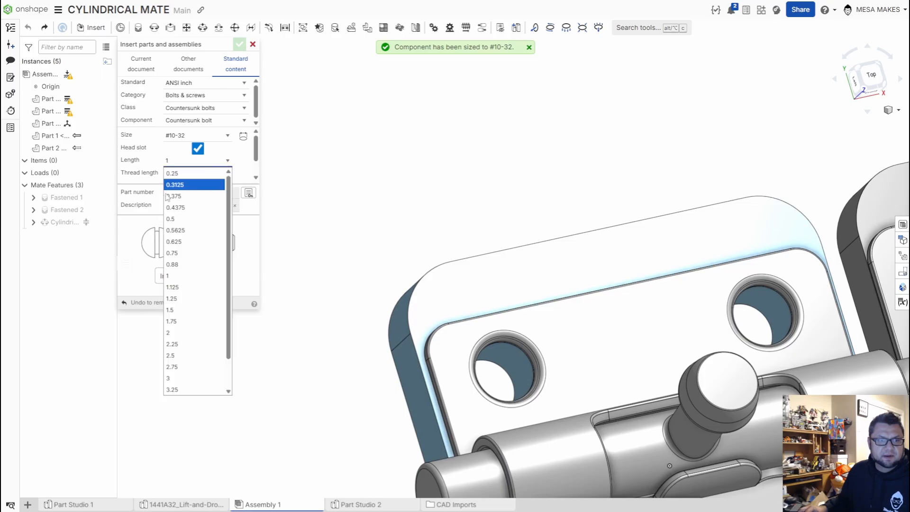
scroll(194, 357, down, 1)
click(171, 389)
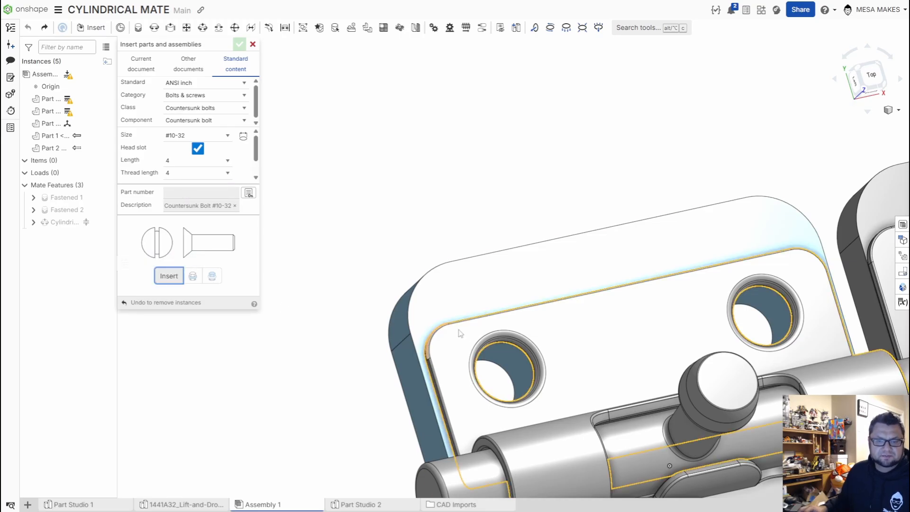
- Insert the #10-32 countersunk bolt with length 4 into the base plate's rear mounting hole farthest from the strike plate
click(505, 367)
scroll(496, 415, up, 5)
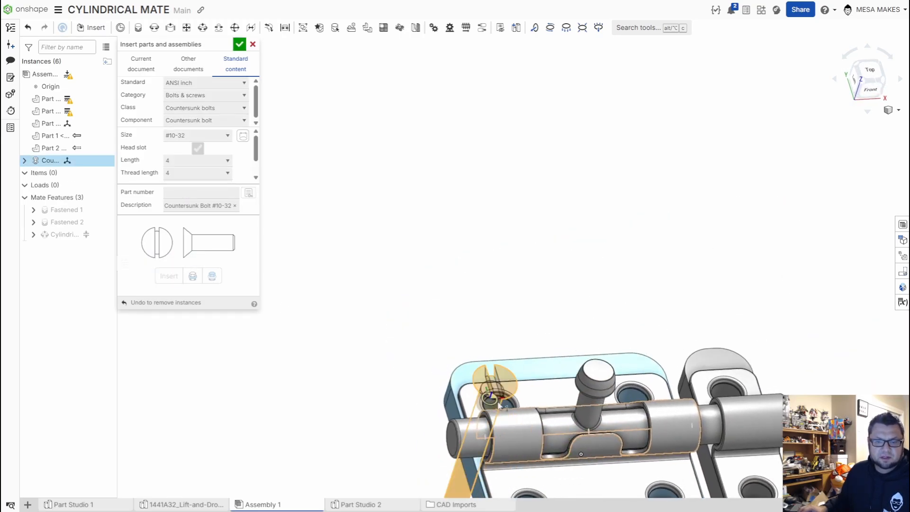
right_drag(507, 398, 550, 411)
scroll(724, 362, up, 5)
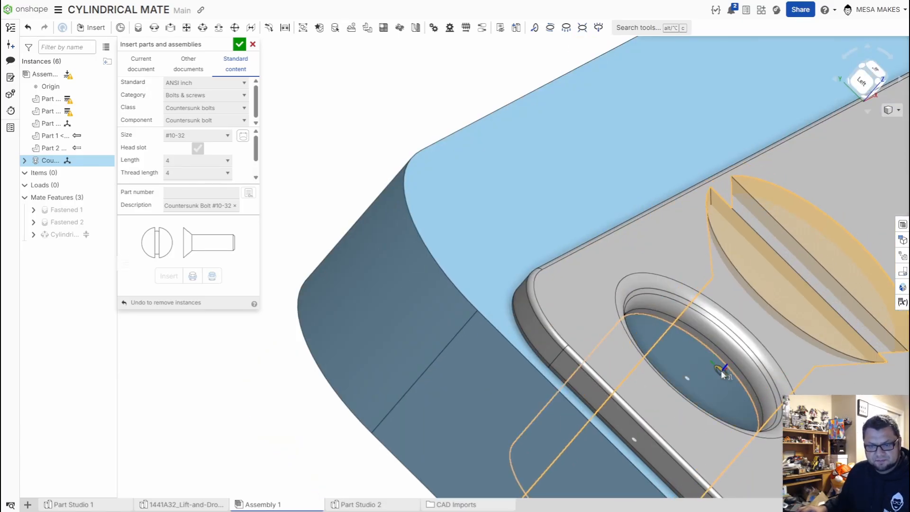
click(636, 434)
scroll(736, 362, down, 5)
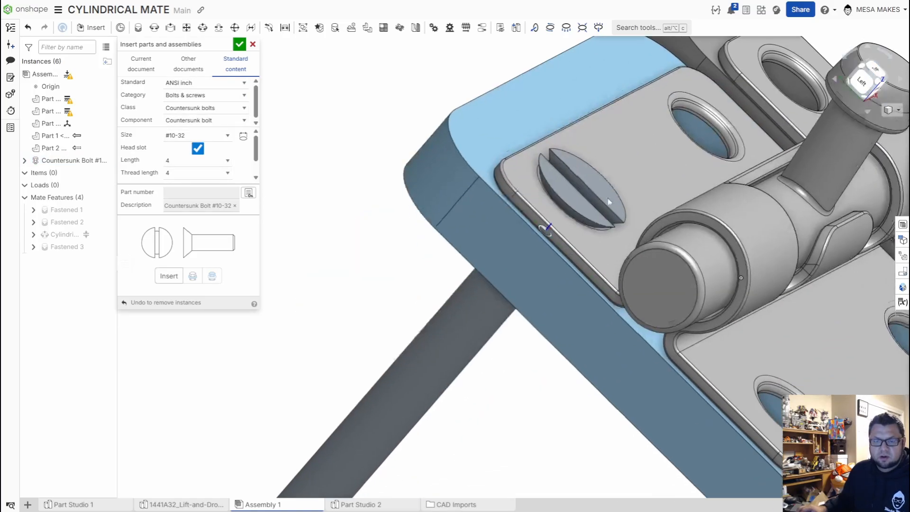
scroll(512, 446, down, 3)
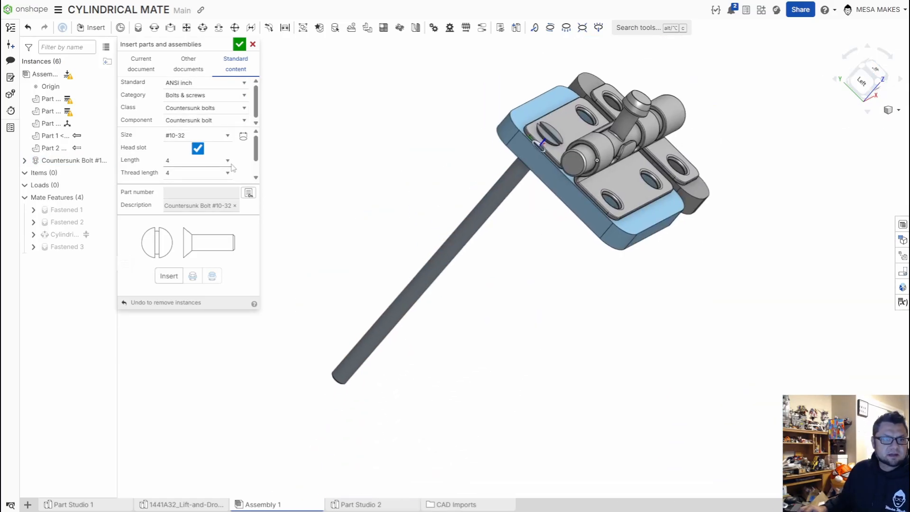
- Set the countersunk bolt's length to 1 and insert it into the base plate's front mounting hole farthest from the strike plate
click(226, 161)
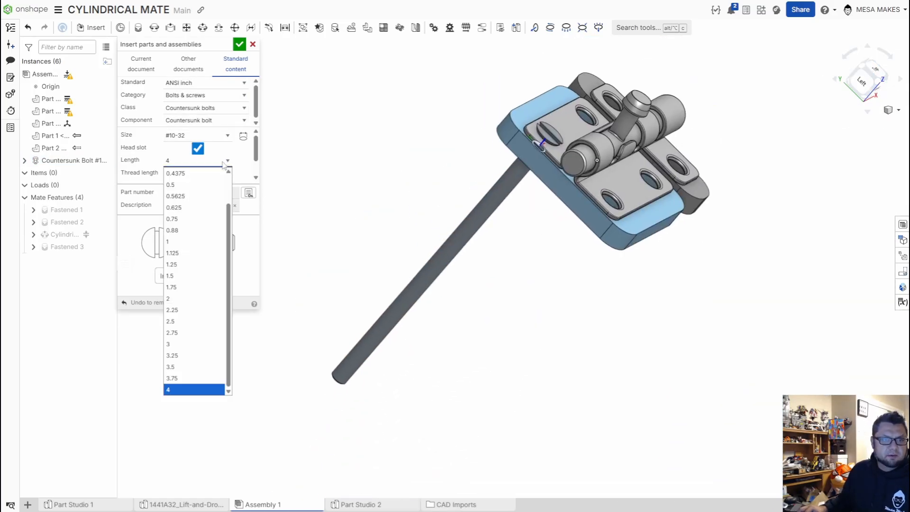
click(181, 242)
scroll(622, 192, up, 3)
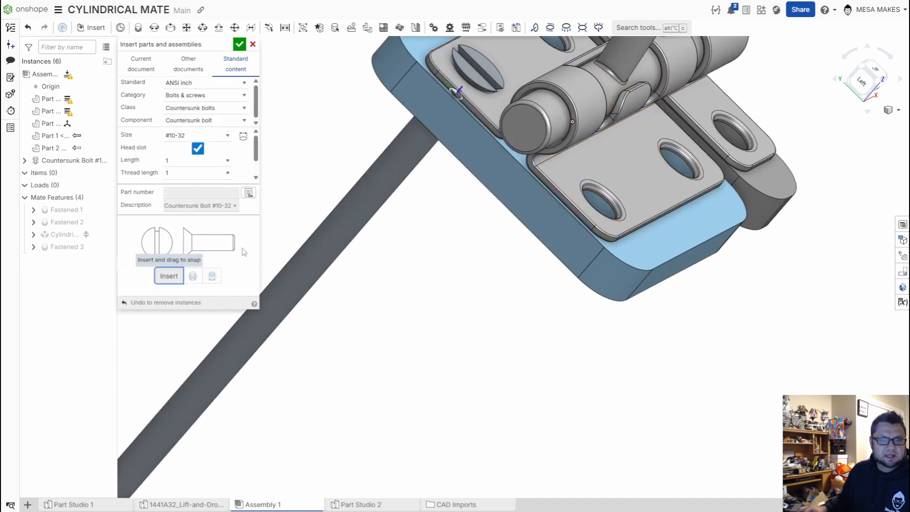
scroll(625, 195, up, 5)
click(568, 229)
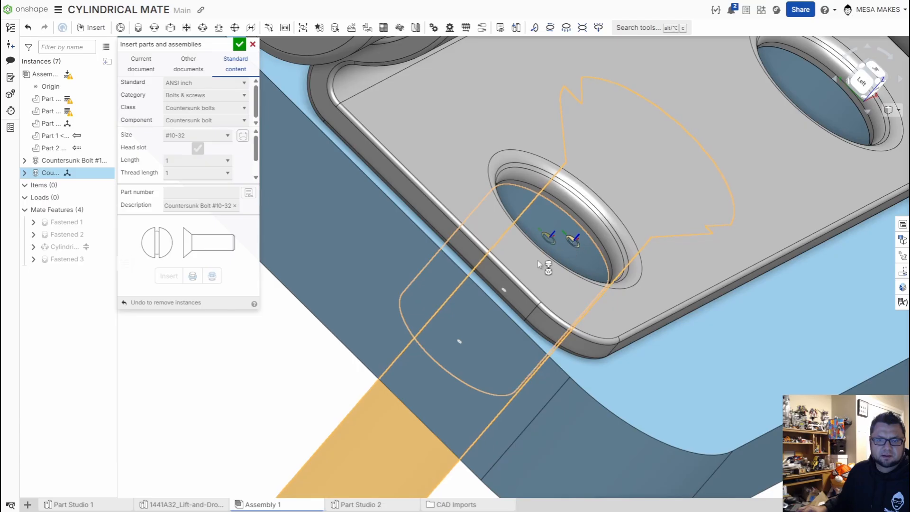
click(506, 283)
scroll(509, 286, down, 5)
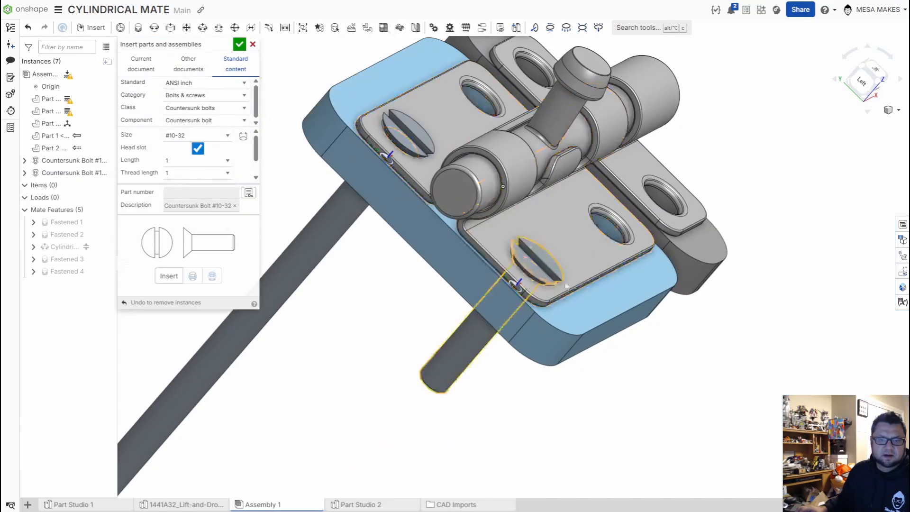
- Set the countersunk bolt's length to 0.5 and insert it into the base plate's front mounting hole nearest the strike plate
click(228, 162)
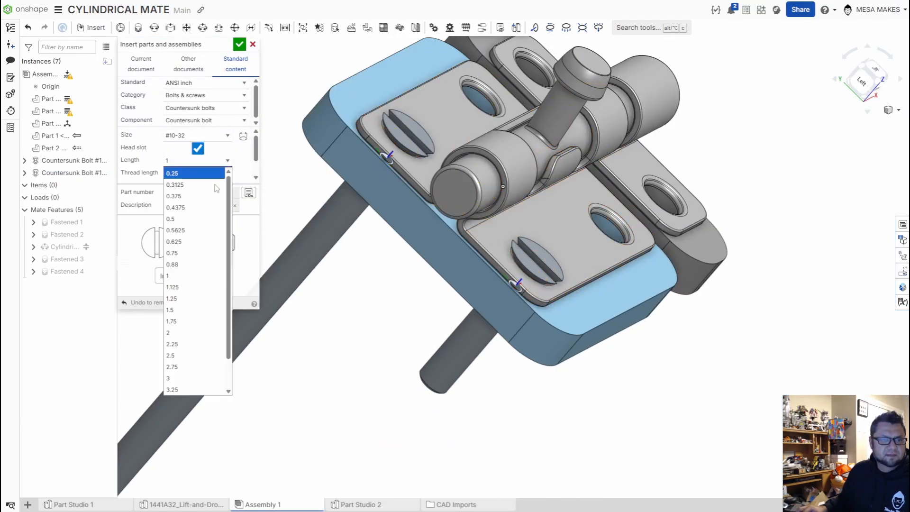
click(179, 219)
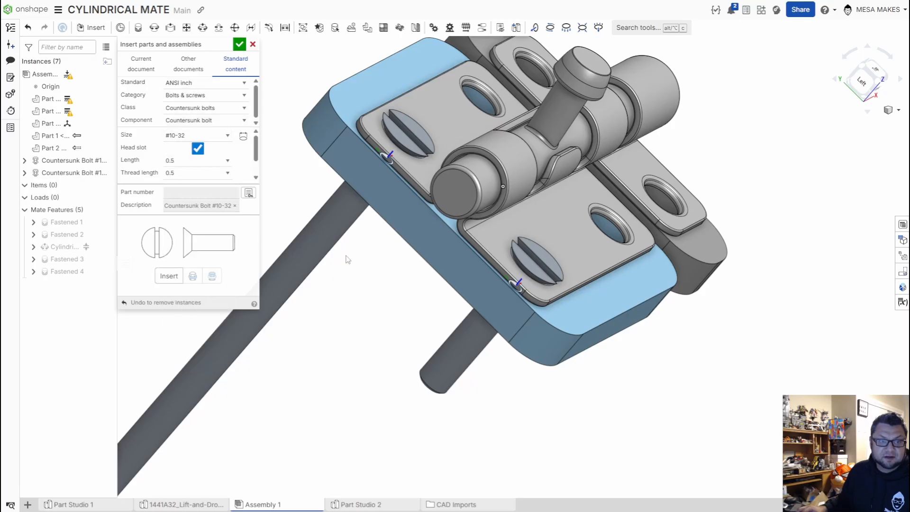
scroll(612, 235, up, 4)
scroll(641, 239, up, 4)
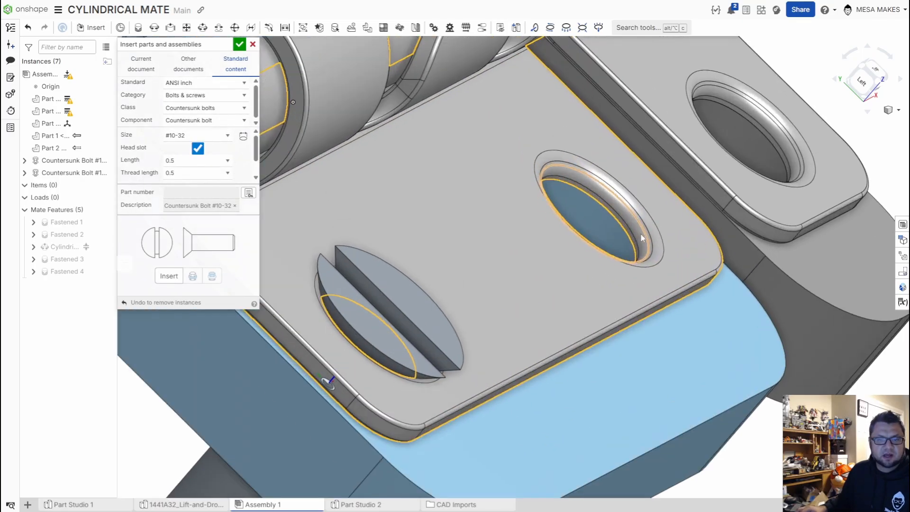
right_drag(641, 236, 596, 255)
scroll(602, 224, up, 3)
scroll(602, 225, up, 1)
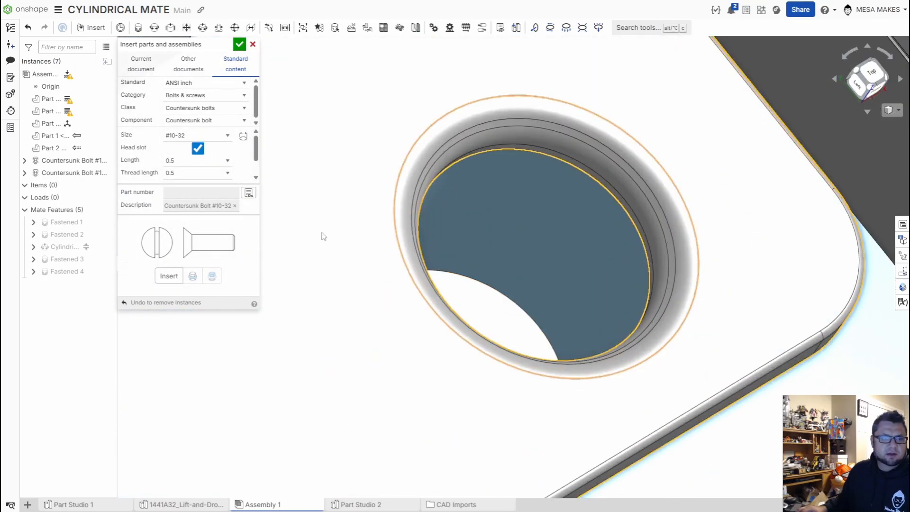
click(168, 276)
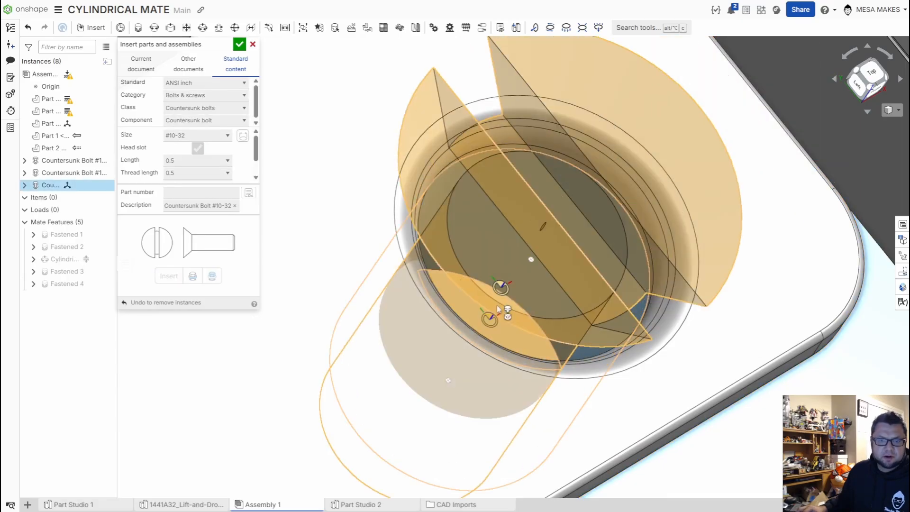
click(493, 319)
scroll(498, 317, down, 5)
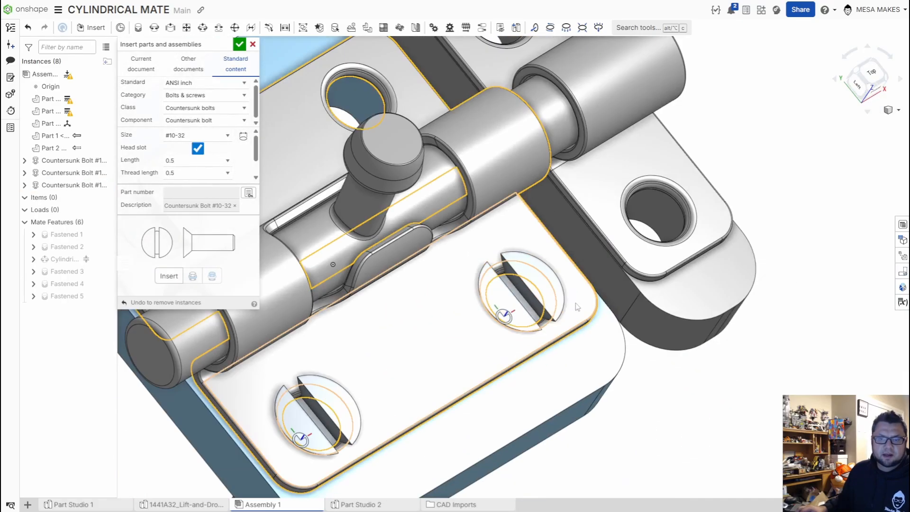
- Insert another #10-32 countersunk bolt of length 0.5 into the base plate's rear mounting hole nearest the strike plate
middle_drag(391, 93, 518, 217)
scroll(519, 217, up, 5)
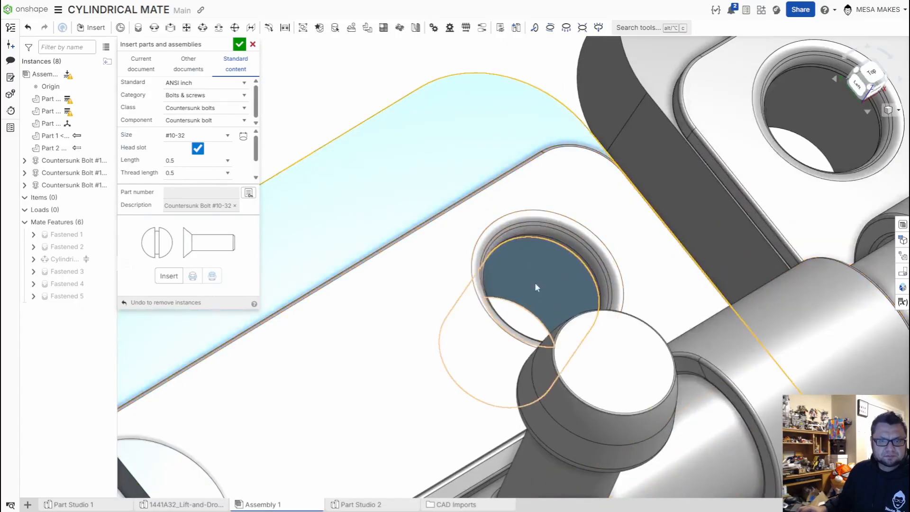
click(169, 276)
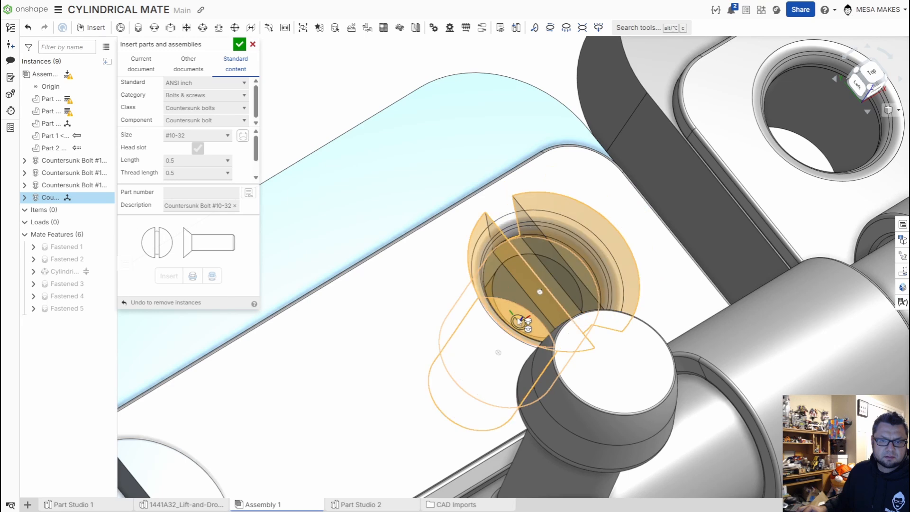
click(519, 322)
scroll(518, 319, down, 10)
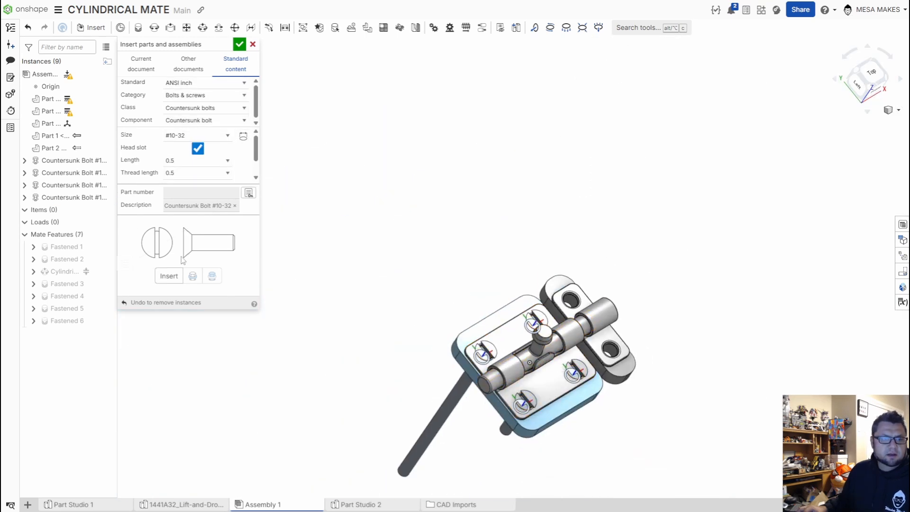
- Set the countersunk bolt's length to 0.75 and insert it into the strike plate's rear mounting hole
click(228, 136)
click(207, 159)
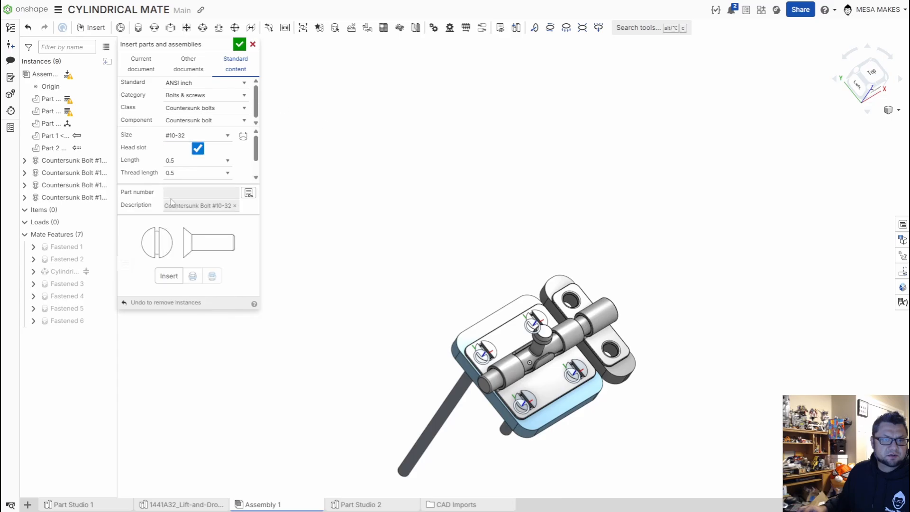
click(229, 163)
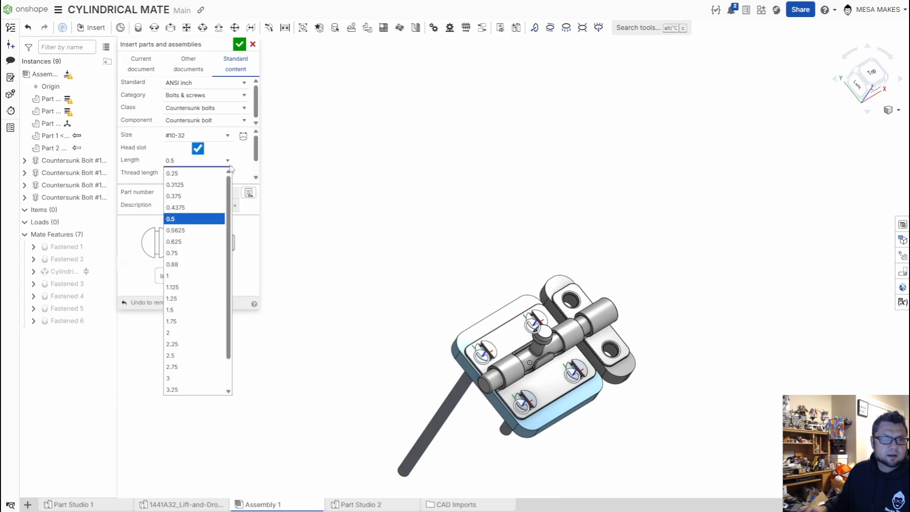
click(182, 254)
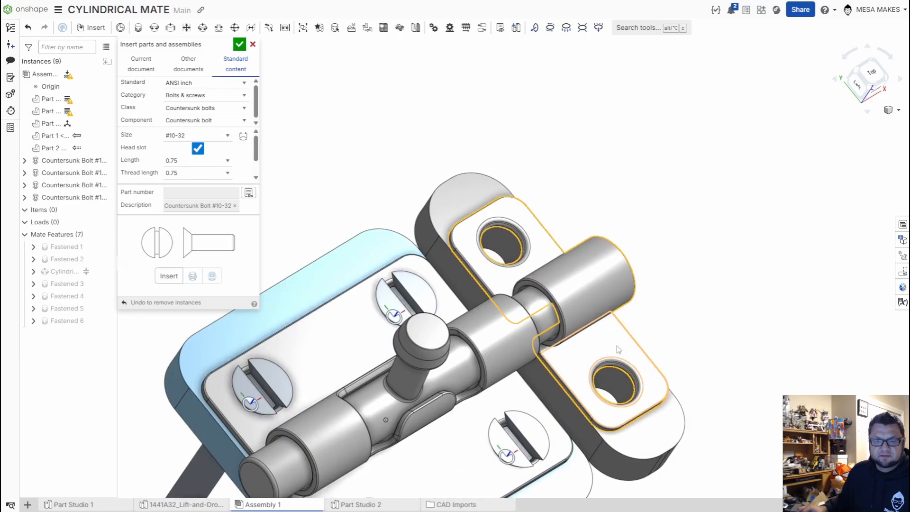
click(170, 276)
scroll(527, 232, up, 5)
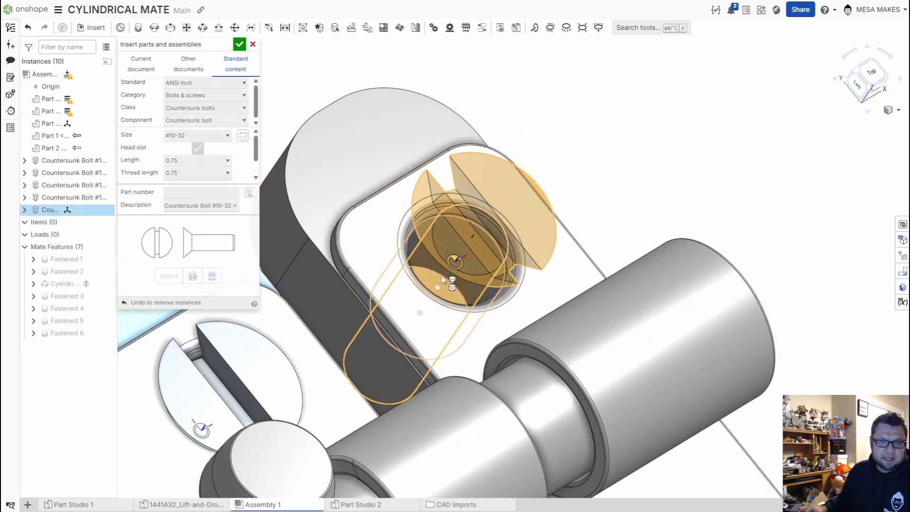
click(442, 287)
scroll(442, 288, down, 5)
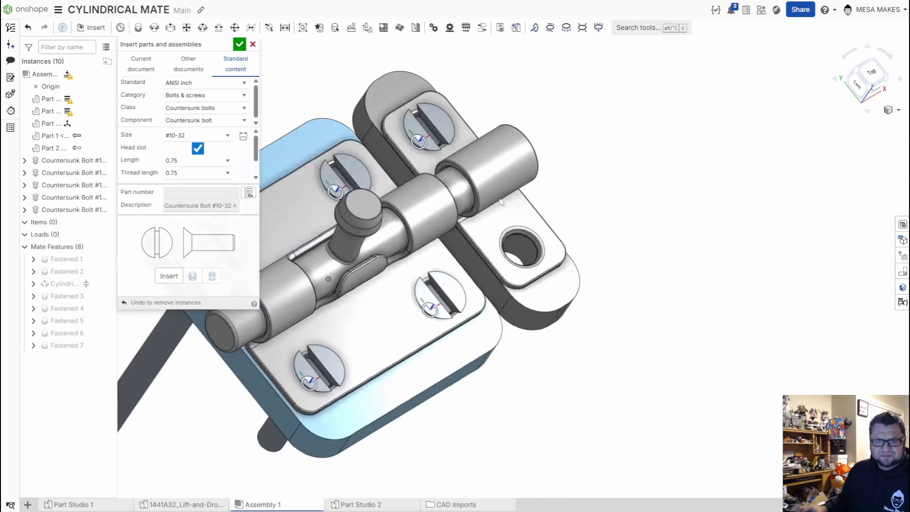
- Insert another #10-32 countersunk bolt of length 0.75 into the strike plate's front mounting hole and finish inserting standard content
click(169, 276)
scroll(565, 266, up, 5)
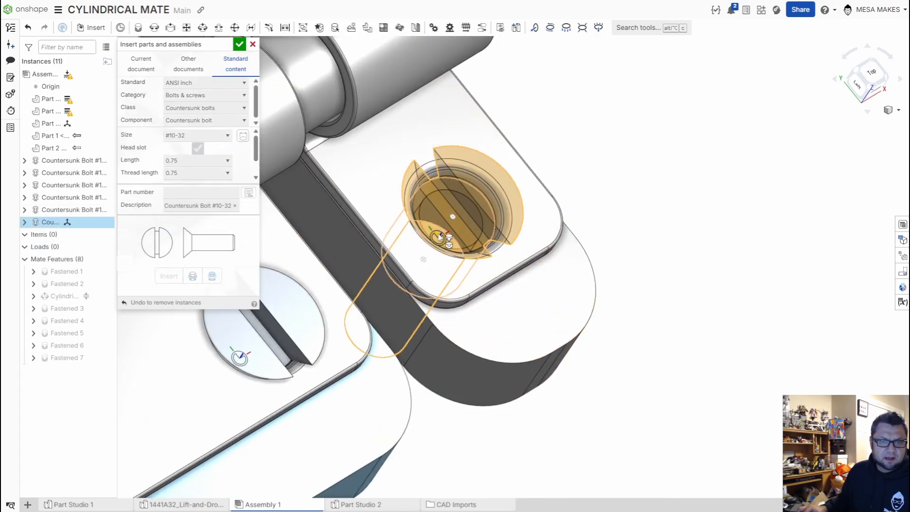
click(440, 237)
scroll(615, 236, down, 5)
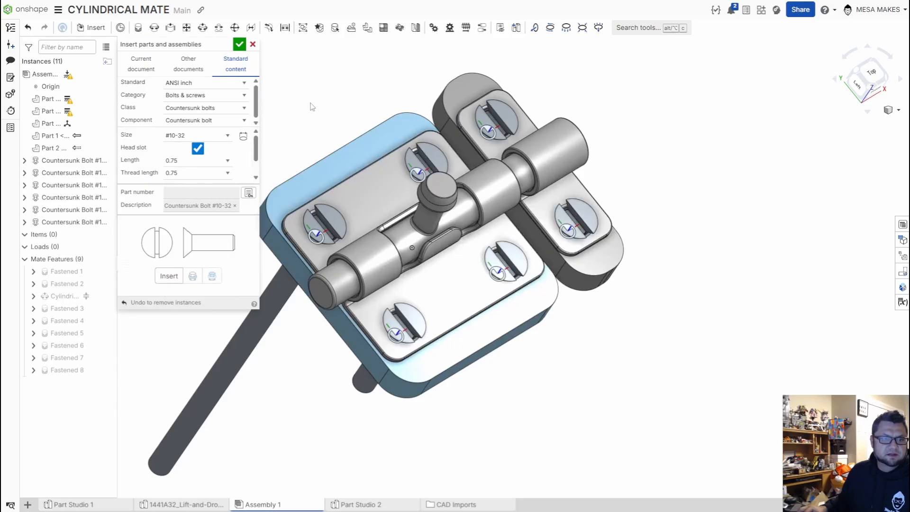
click(240, 44)
- Examine the lengths of the inserted bolts below the plates and the slide bolt's end inside the strike plate barrel
scroll(596, 325, down, 5)
right_drag(596, 324, 506, 264)
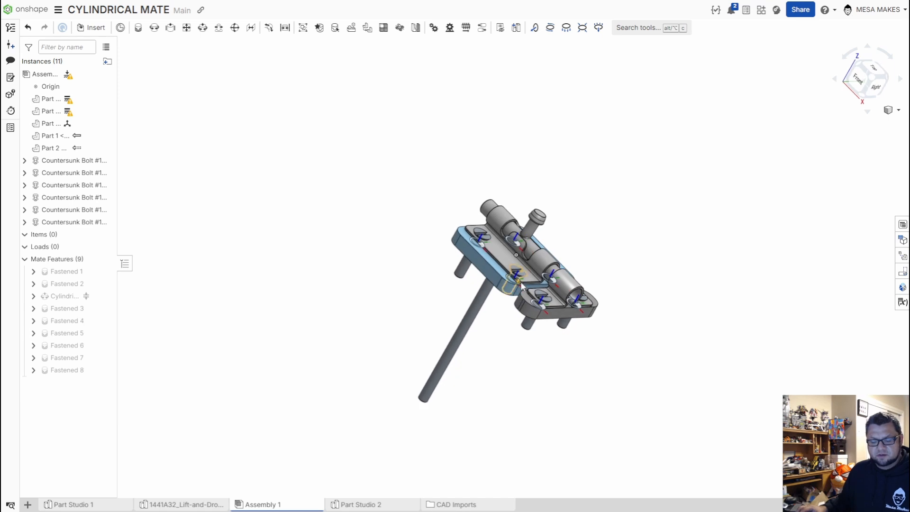
scroll(506, 264, up, 3)
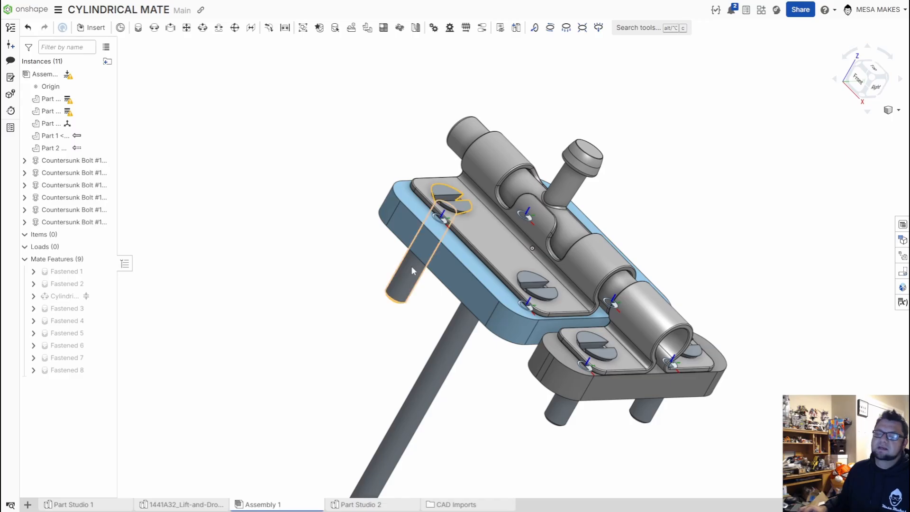
right_drag(448, 266, 484, 287)
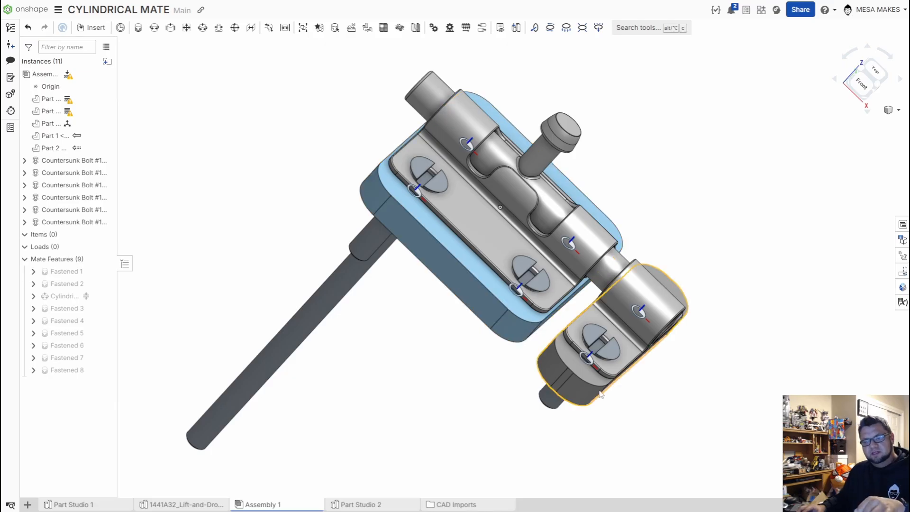
right_drag(567, 375, 589, 354)
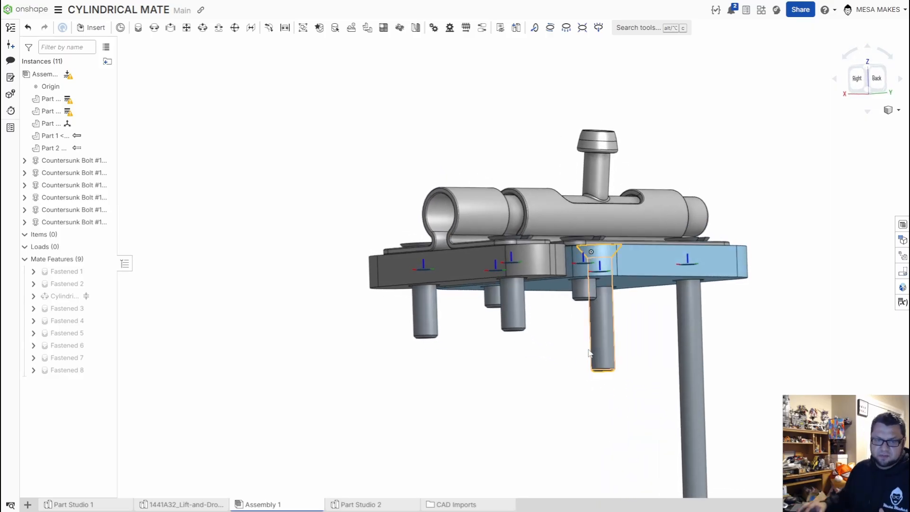
right_drag(301, 211, 507, 262)
scroll(417, 203, up, 10)
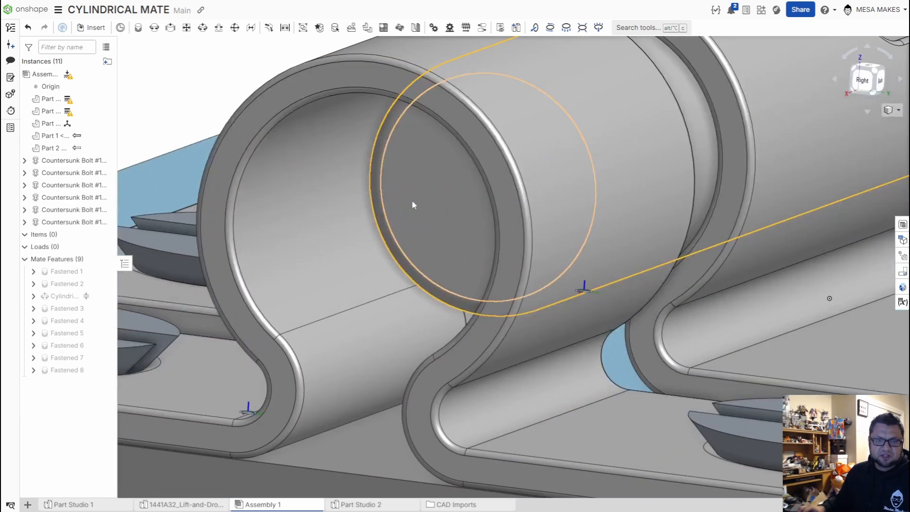
scroll(352, 214, down, 5)
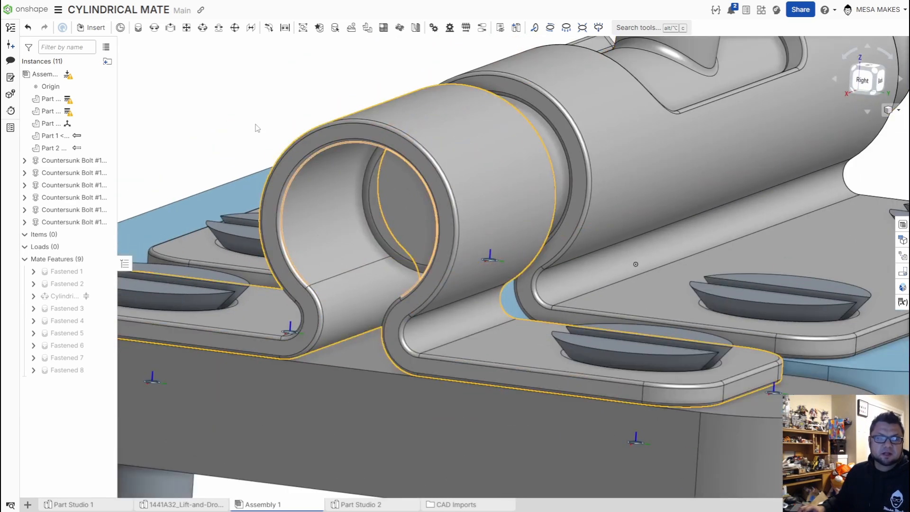
- Swing the slide bolt's handle down toward the front side of the base plate
right_drag(516, 242, 477, 209)
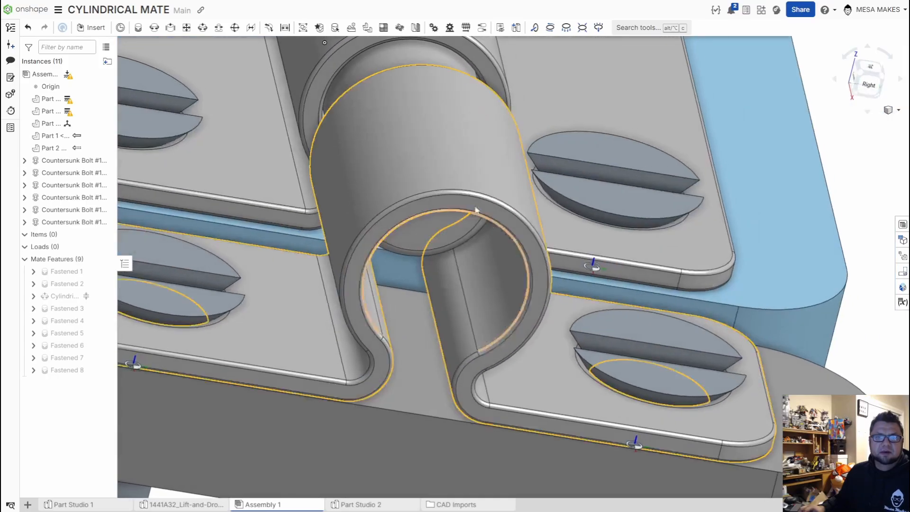
middle_drag(477, 209, 518, 424)
scroll(456, 226, down, 2)
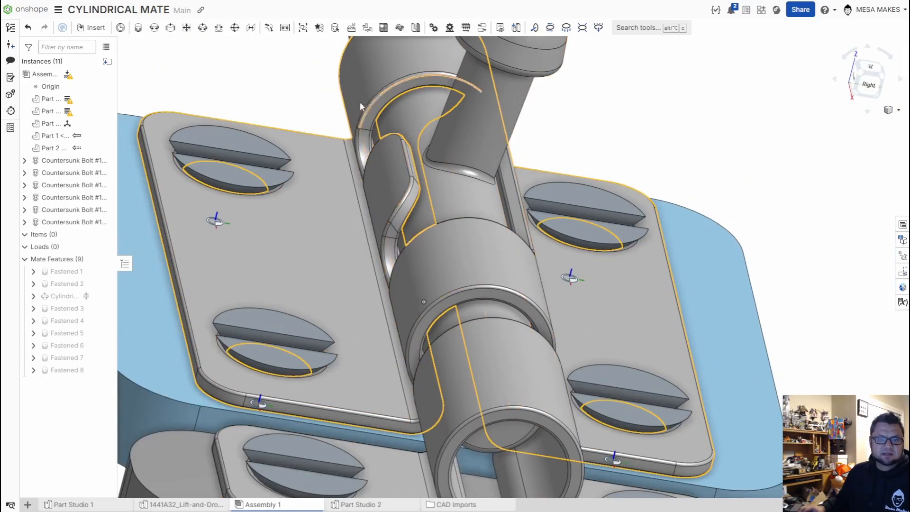
drag(476, 92, 209, 62)
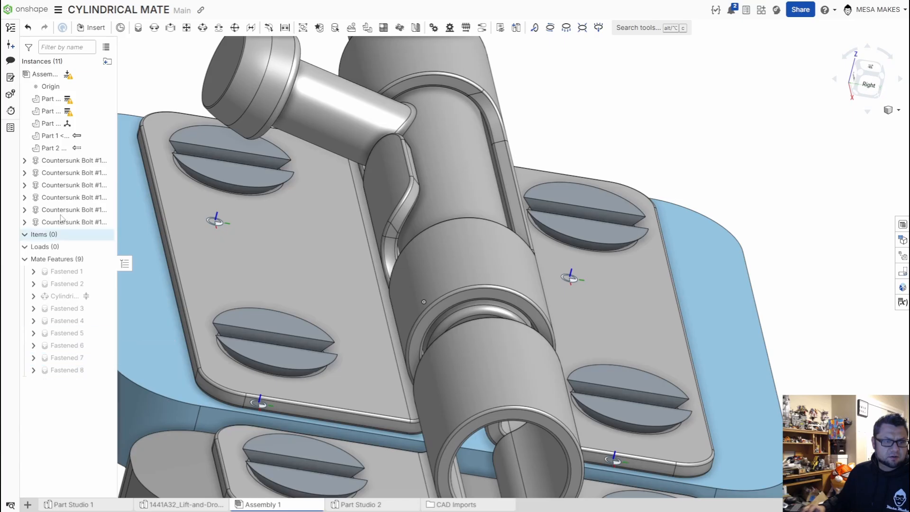
- Animate the cylindrical mate's z translation with reciprocating playback to slide the bolt along the barrel
click(861, 76)
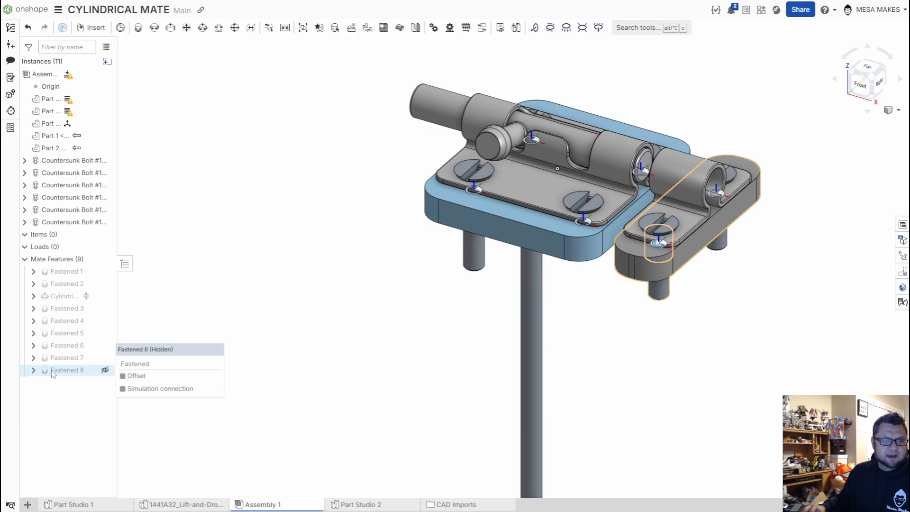
right_click(64, 297)
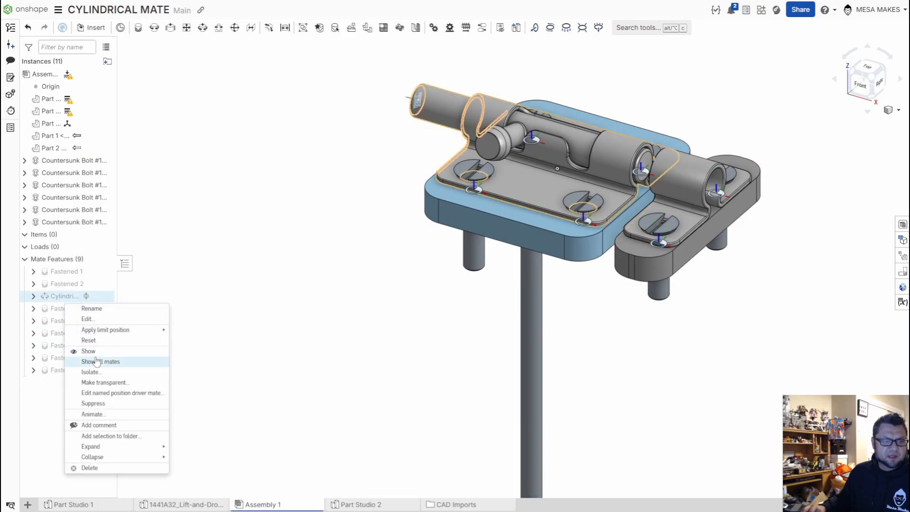
click(98, 416)
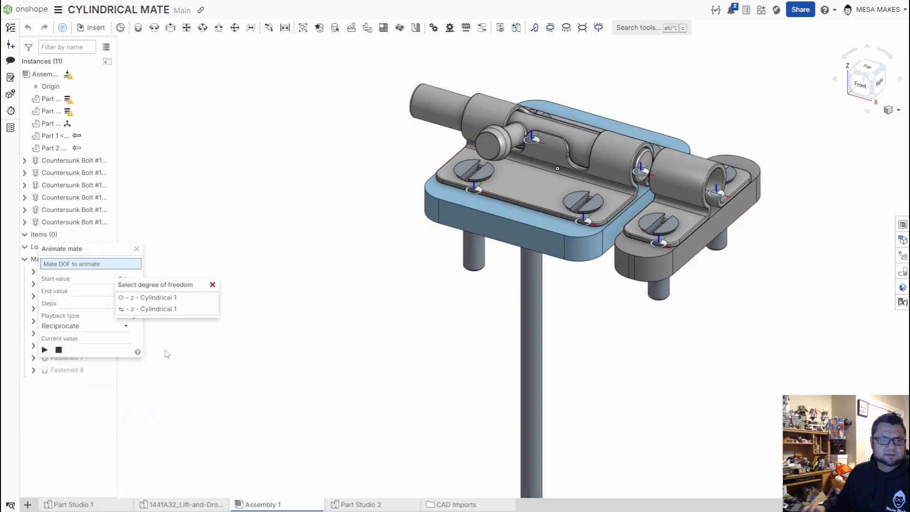
click(149, 309)
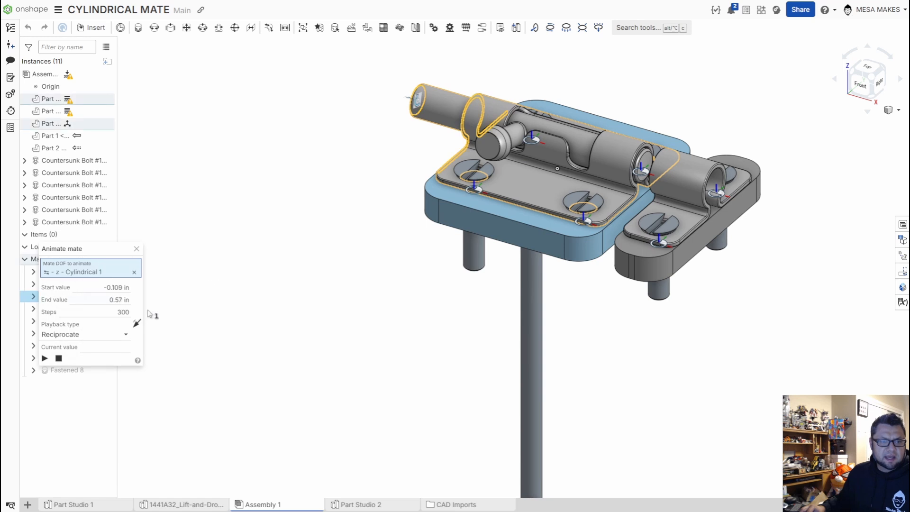
click(42, 362)
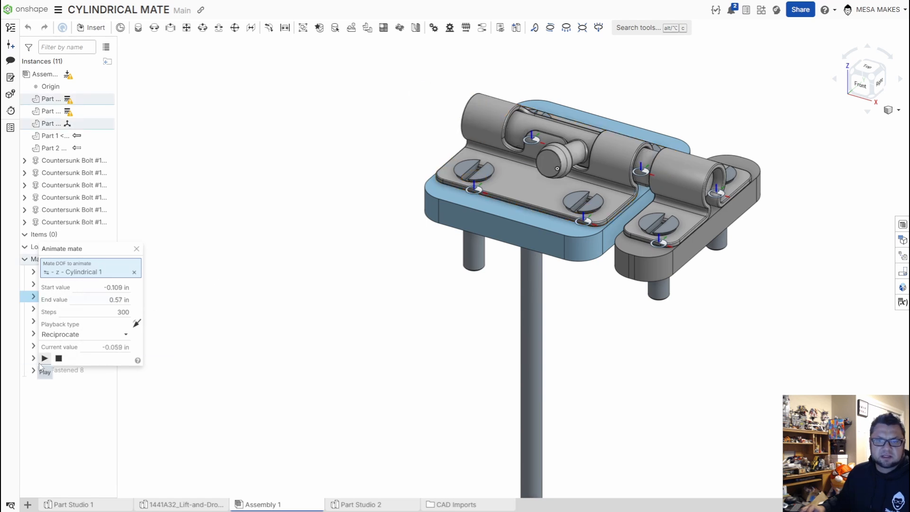
- Set the translation animation to 100 steps, replay it with the handle down, and end the animation
click(114, 307)
text(100)
key(Return)
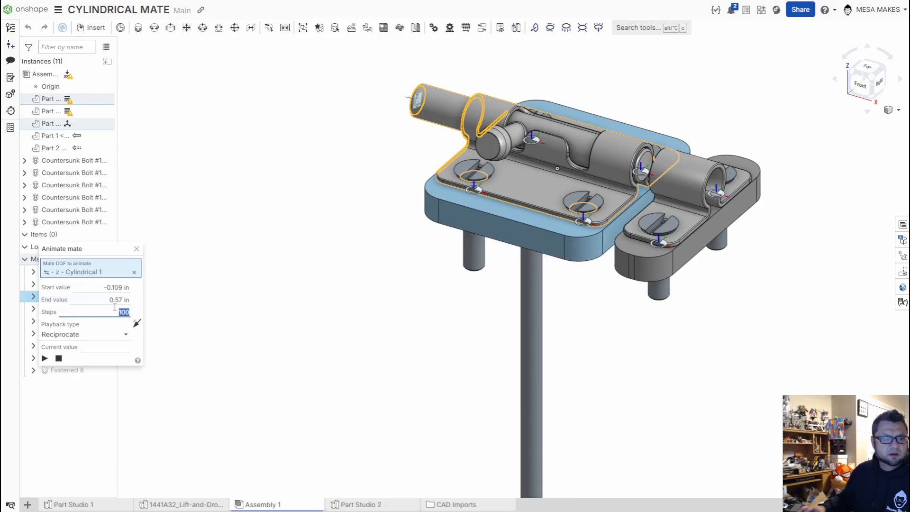
click(46, 360)
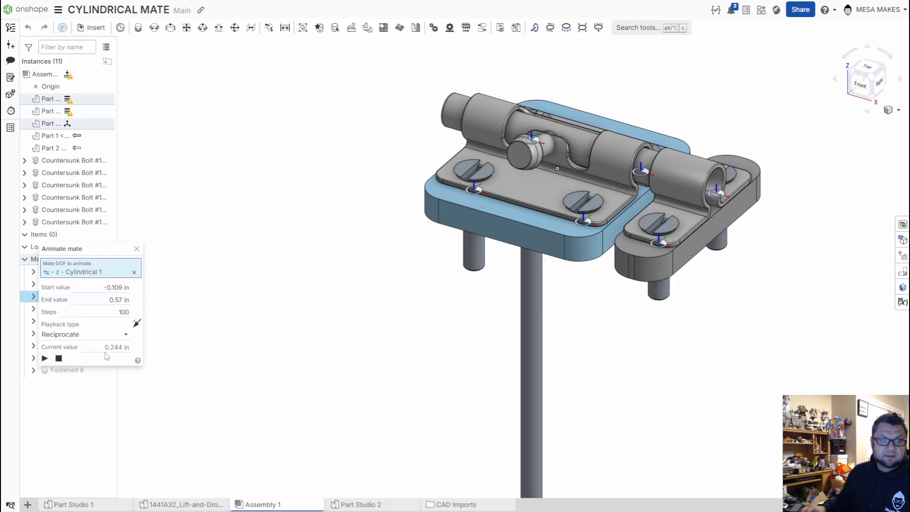
click(136, 250)
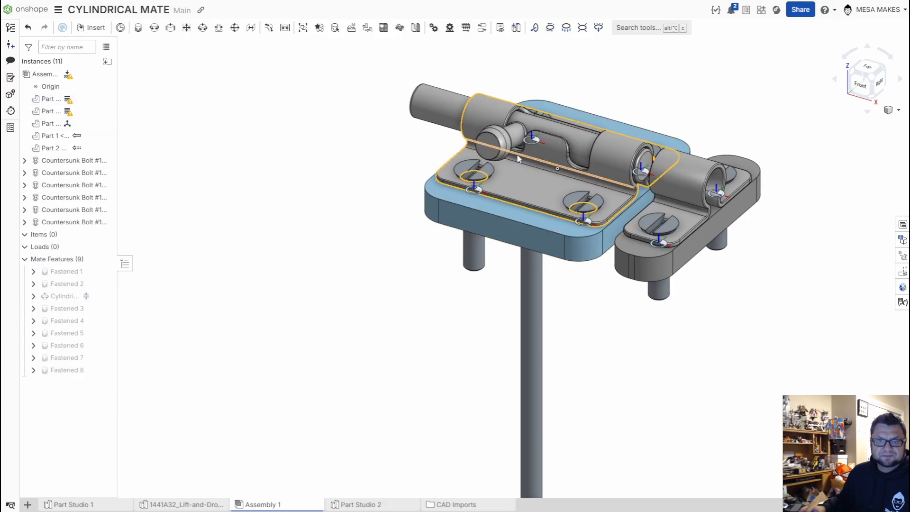
- Swing the slide bolt's handle up out of the front notch and animate the cylindrical mate's z translation
drag(509, 129, 499, 112)
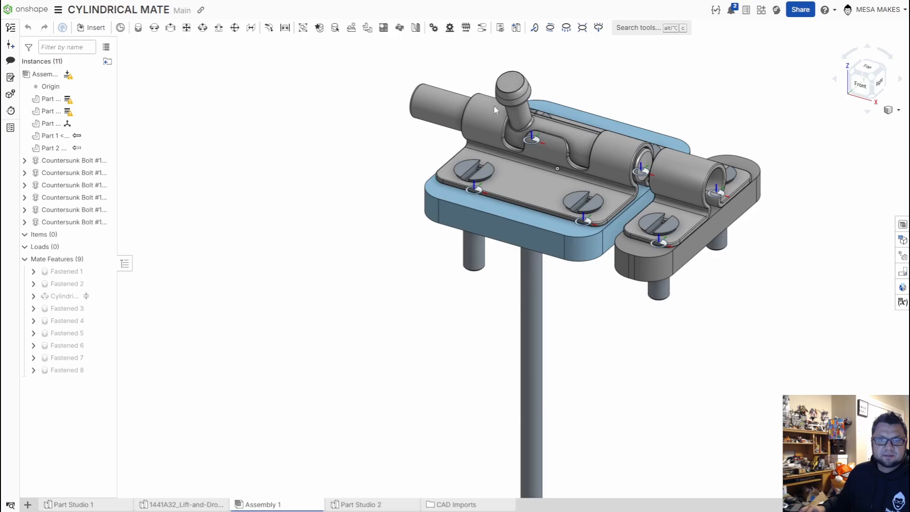
right_click(83, 298)
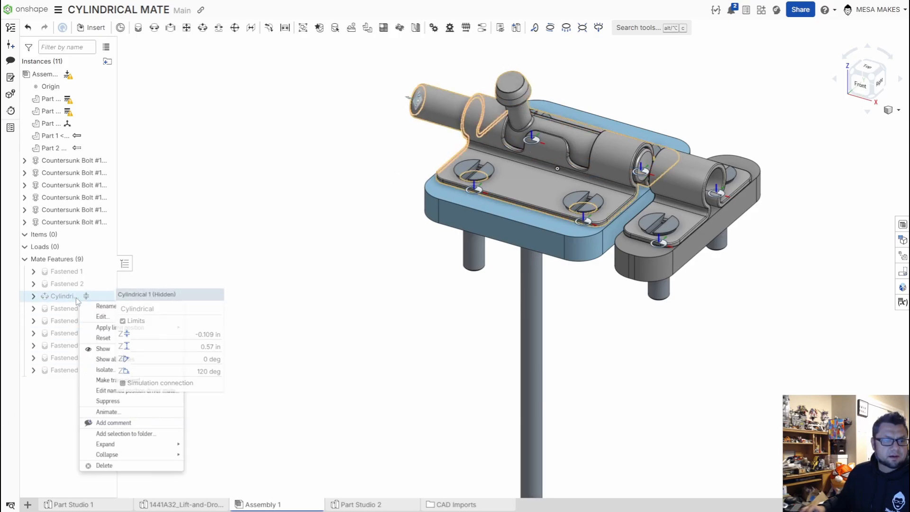
click(107, 411)
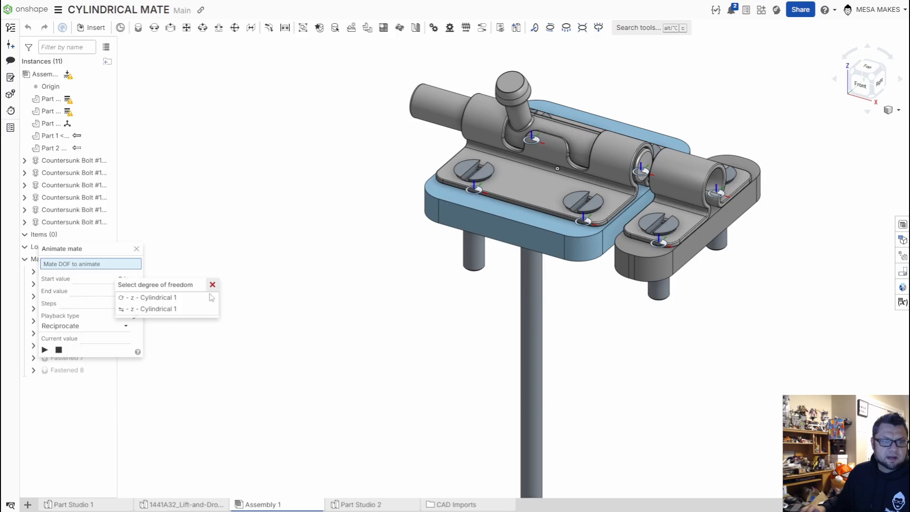
click(157, 309)
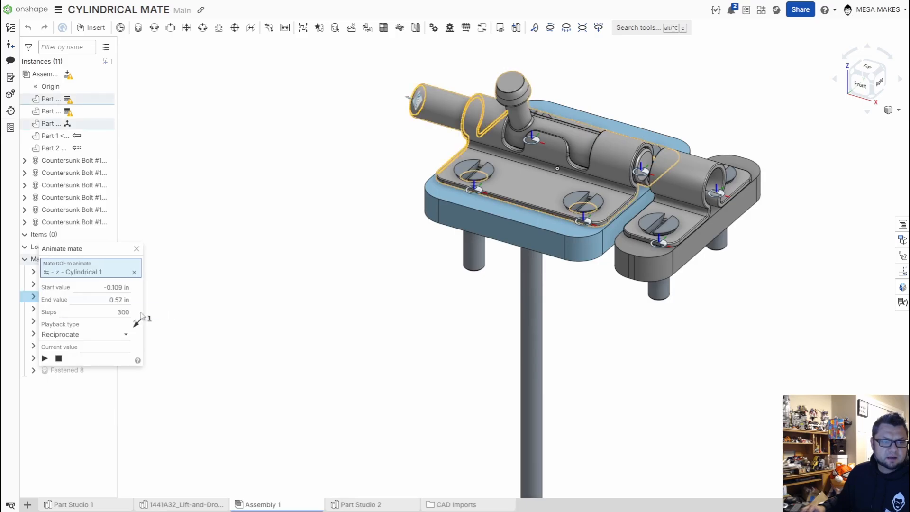
click(45, 359)
- Replay the translation animation with 100 steps, watch the handle travel over the barrel slot up close, and end the animation
click(126, 314)
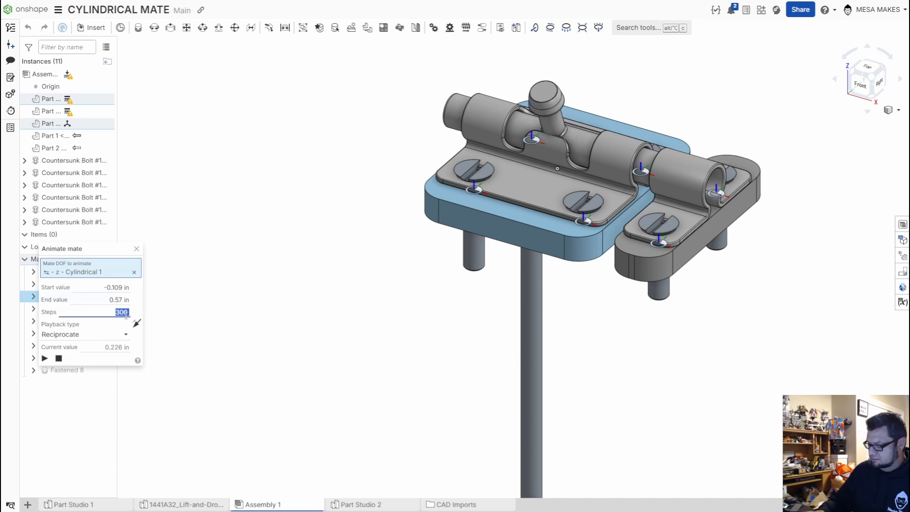
text(100)
key(Return)
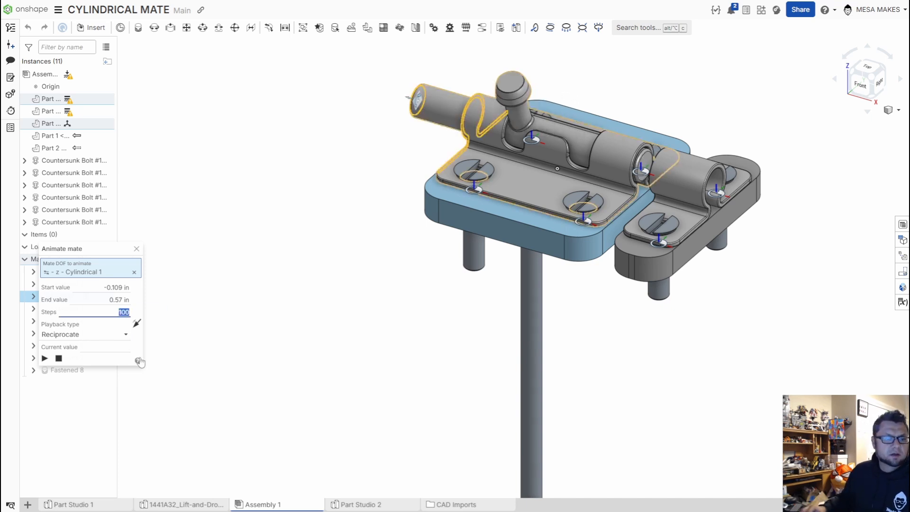
click(45, 359)
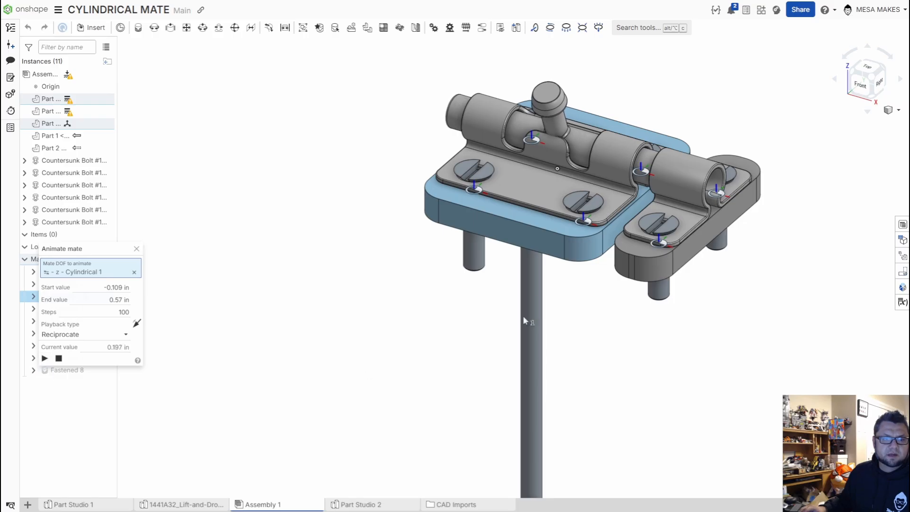
scroll(589, 173, up, 3)
scroll(547, 195, up, 5)
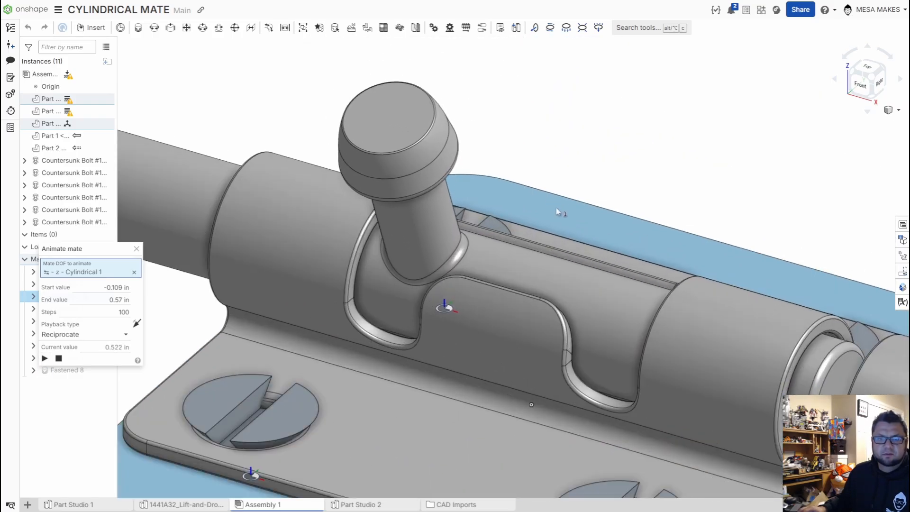
mouse_move(579, 354)
right_down()
mouse_move(563, 366)
mouse_move(577, 361)
right_up()
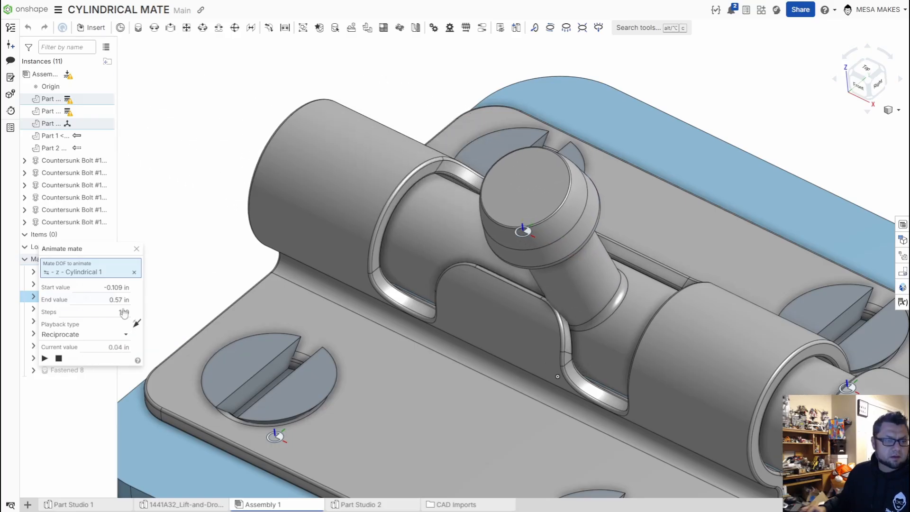
click(137, 249)
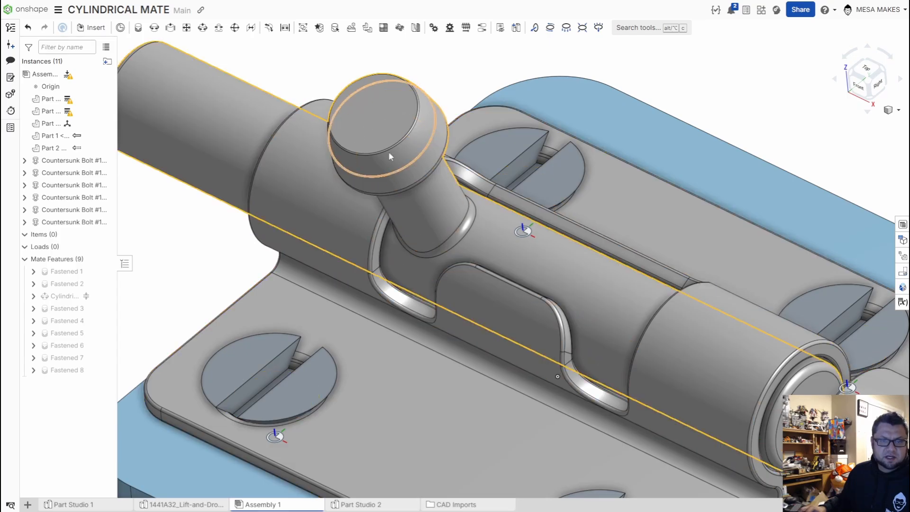
- Turn the handle further upright, animate the cylindrical mate's z translation with 75 steps, and watch the slide bolt from the front
drag(400, 149, 429, 125)
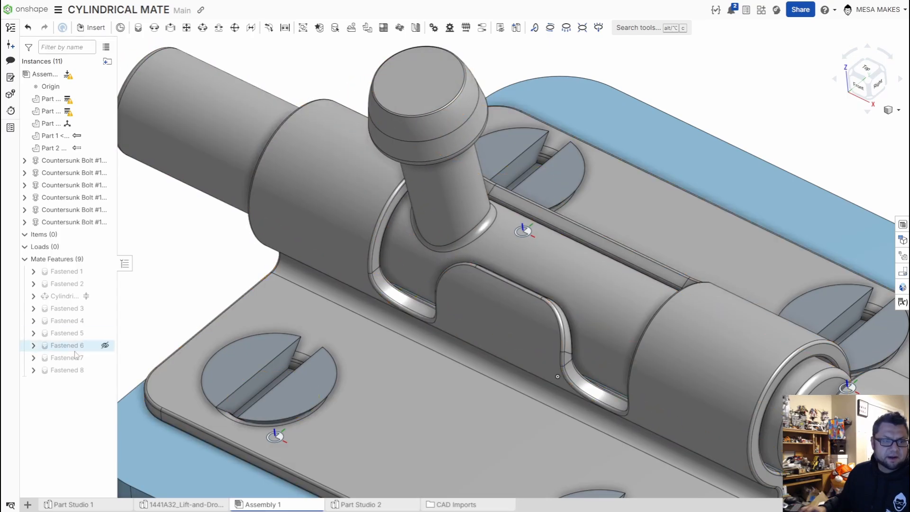
right_click(63, 298)
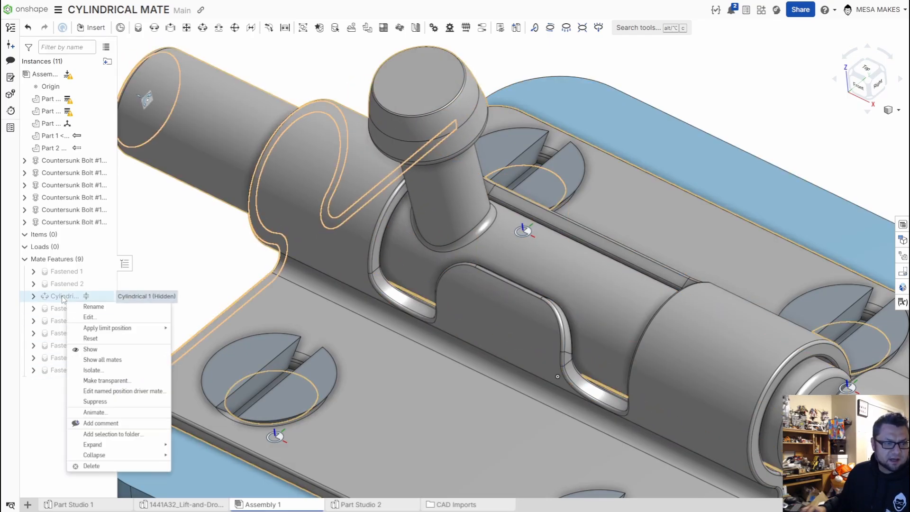
click(94, 413)
click(160, 310)
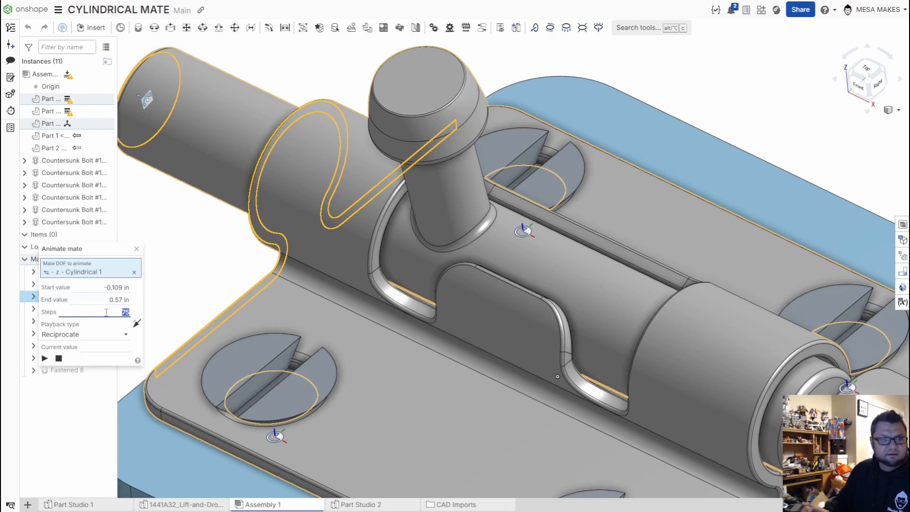
click(43, 359)
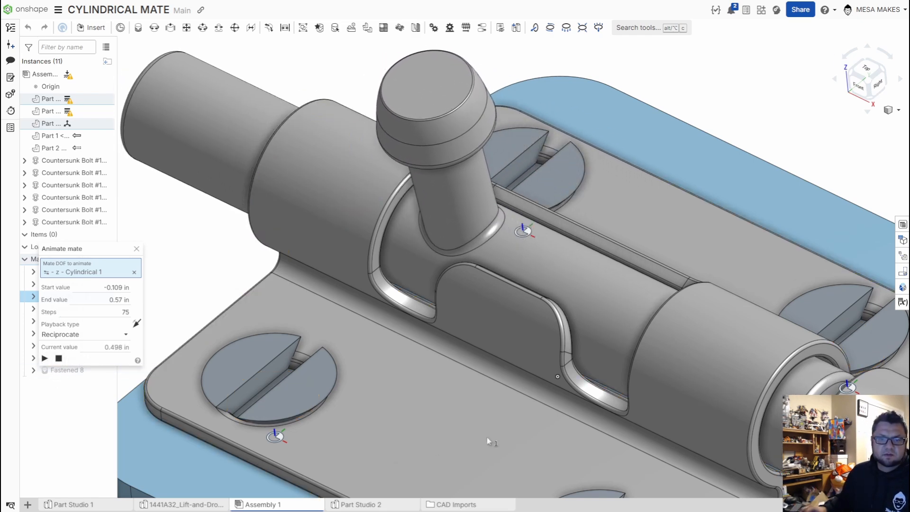
right_drag(488, 438, 588, 399)
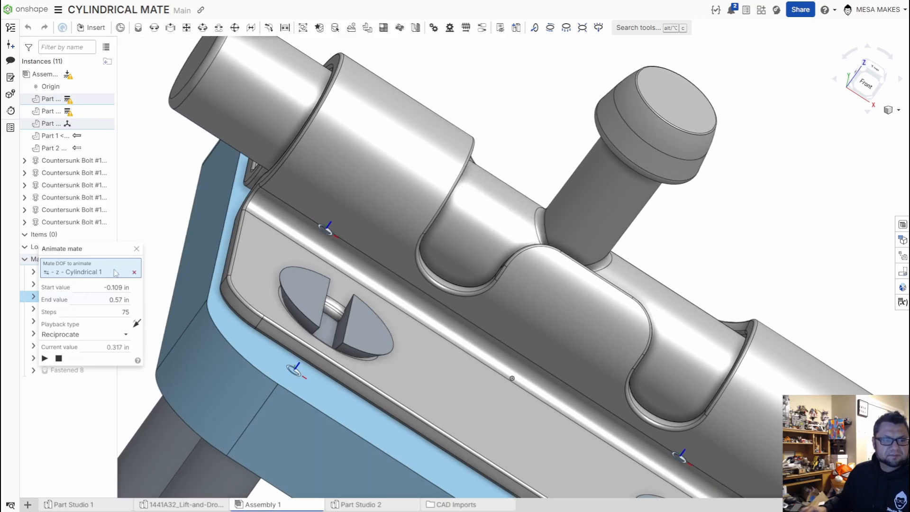
click(136, 249)
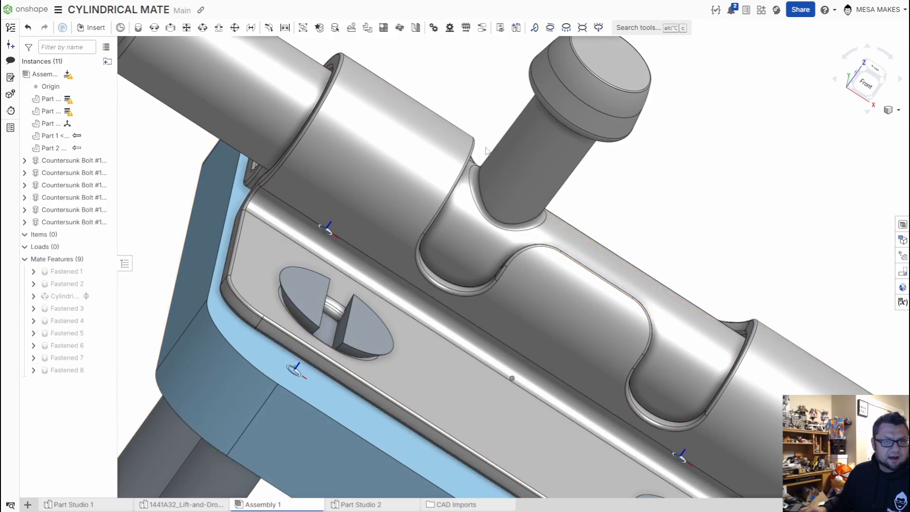
- Slide the handle back to the slot's rear end, animate the cylindrical mate's z rotation, and return to an isometric view of the latch
drag(515, 177, 479, 158)
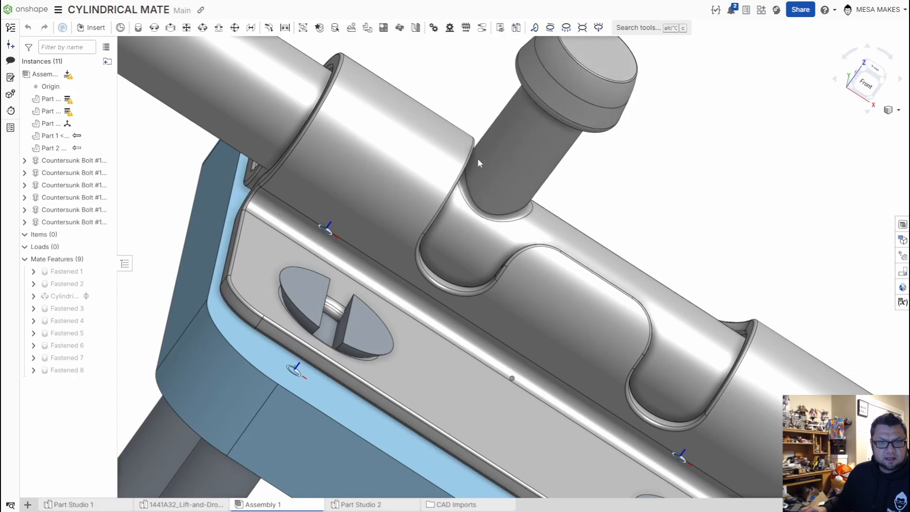
right_click(71, 296)
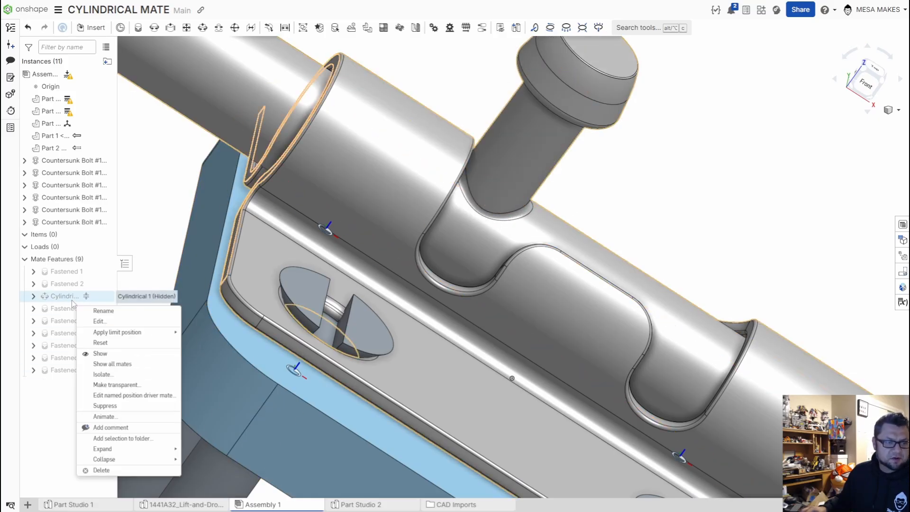
click(108, 417)
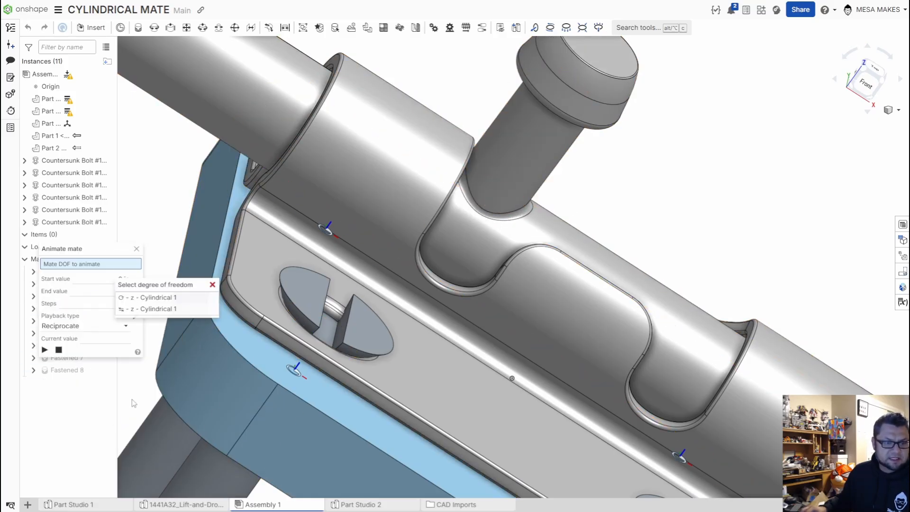
click(156, 297)
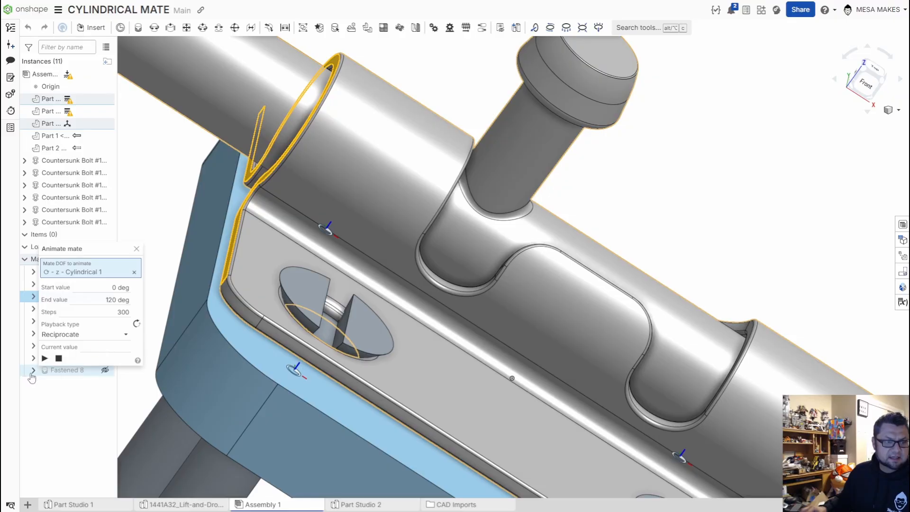
click(44, 362)
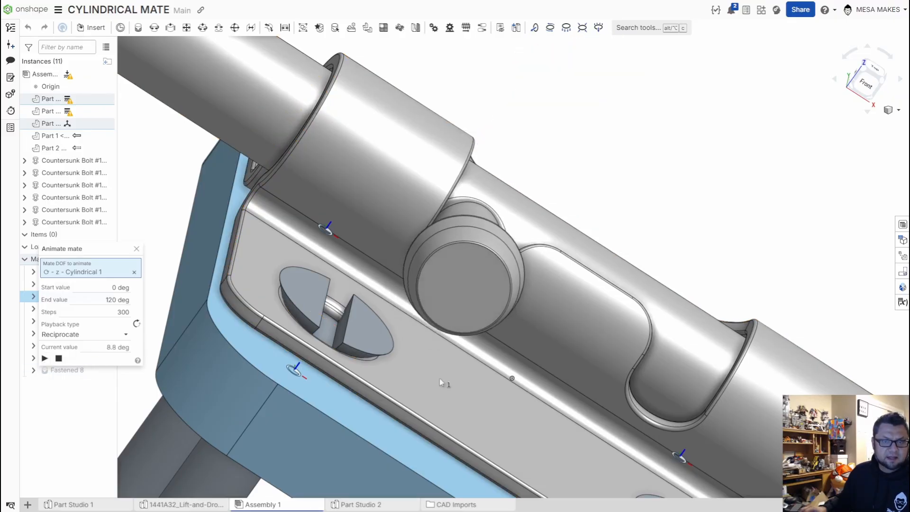
right_drag(440, 379, 374, 337)
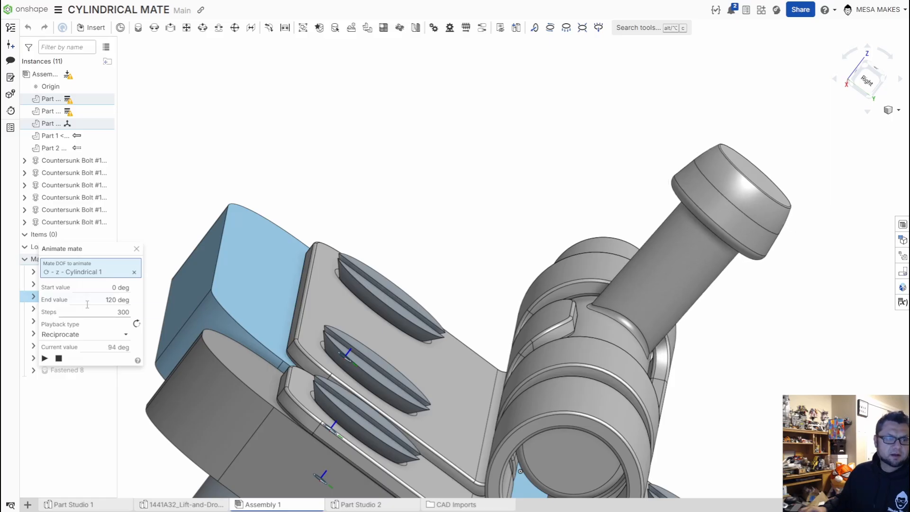
click(137, 248)
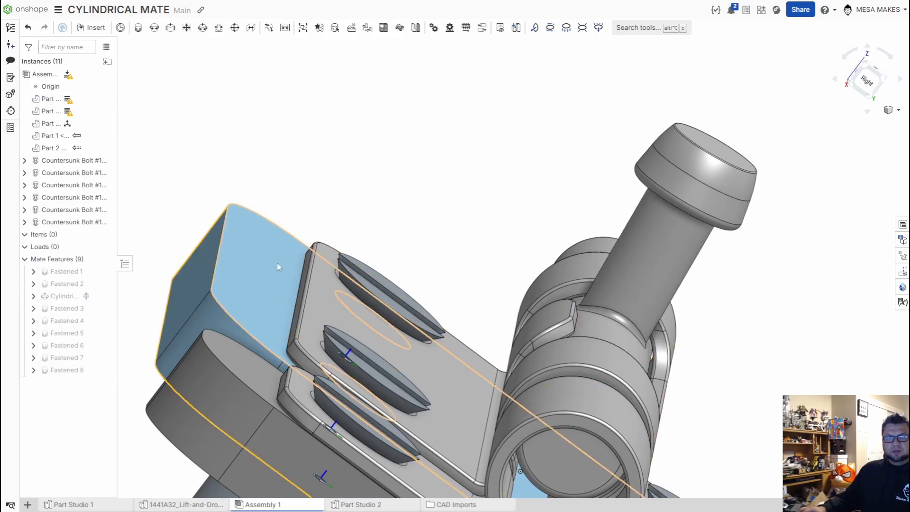
click(865, 64)
scroll(507, 104, up, 5)
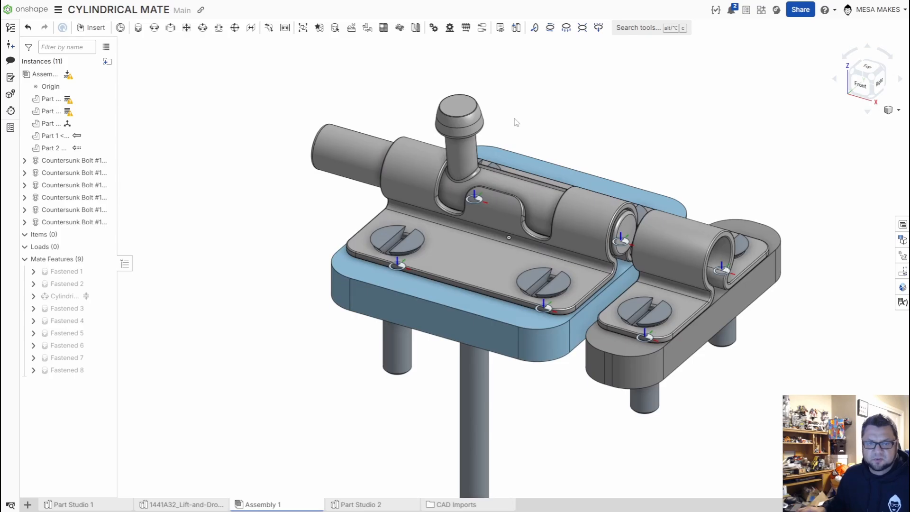